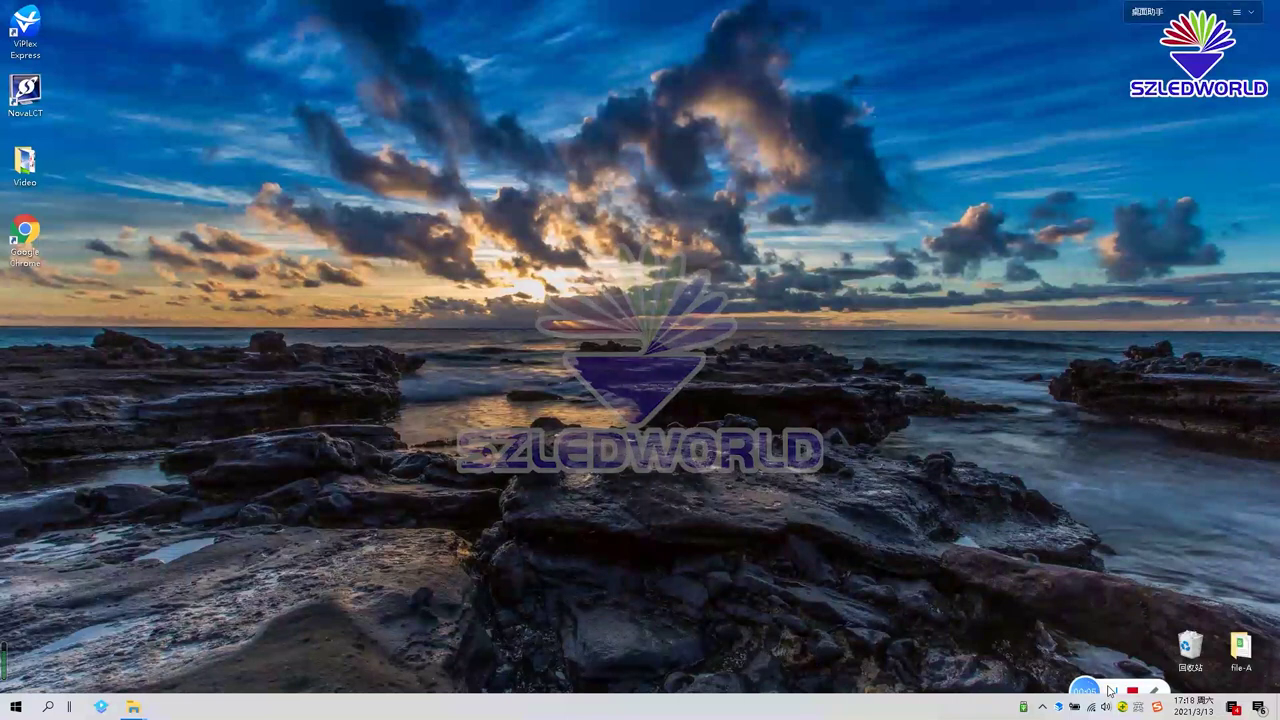
pyautogui.doubleClick(22, 252)
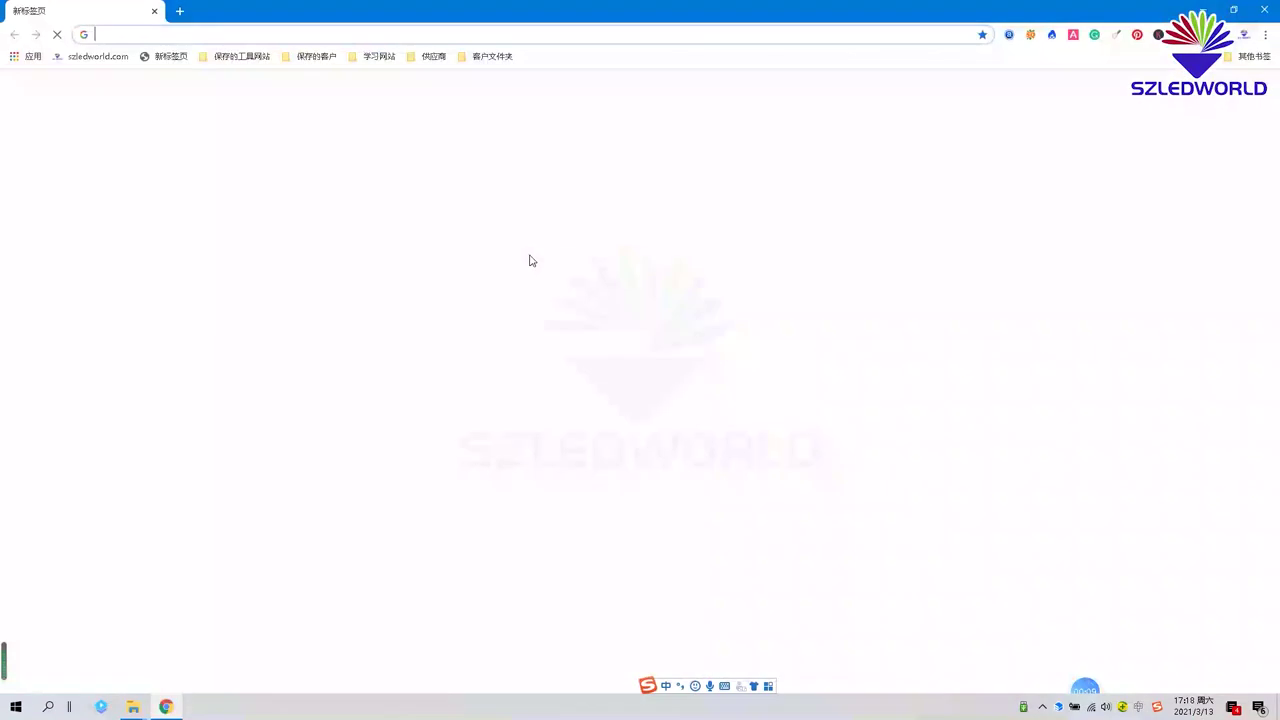
pyautogui.click(322, 39)
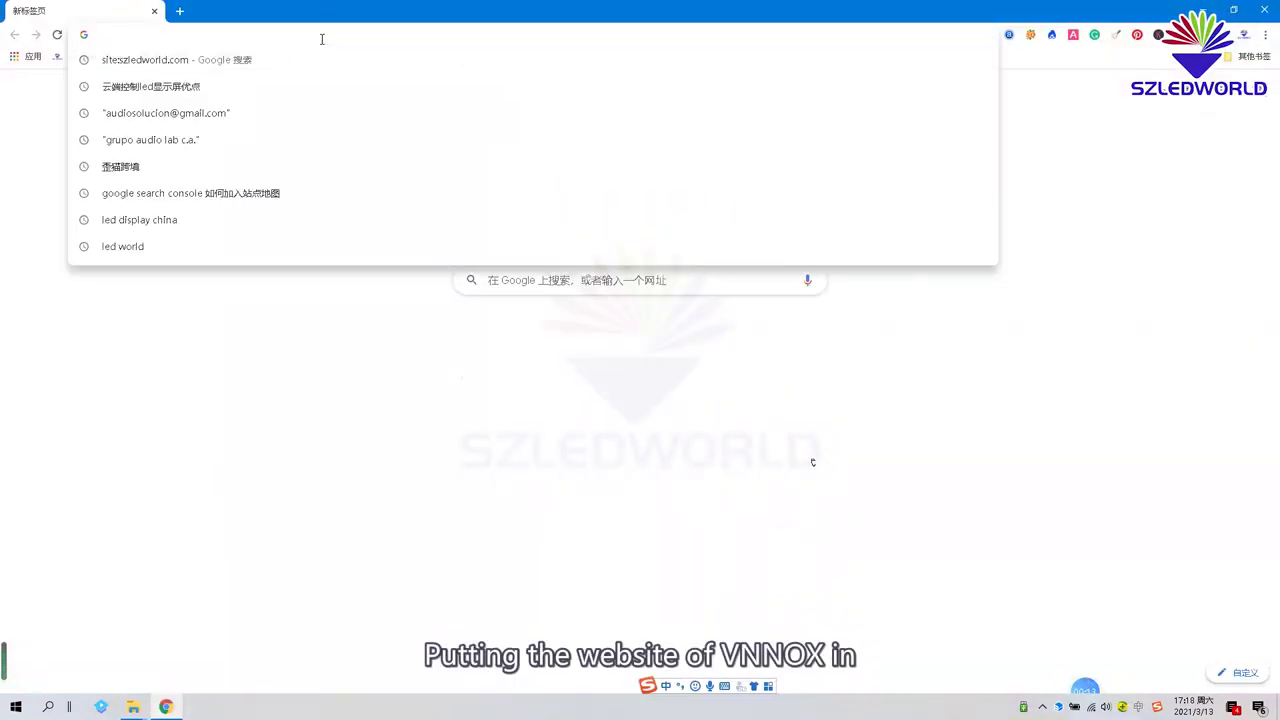
pyautogui.write('w')
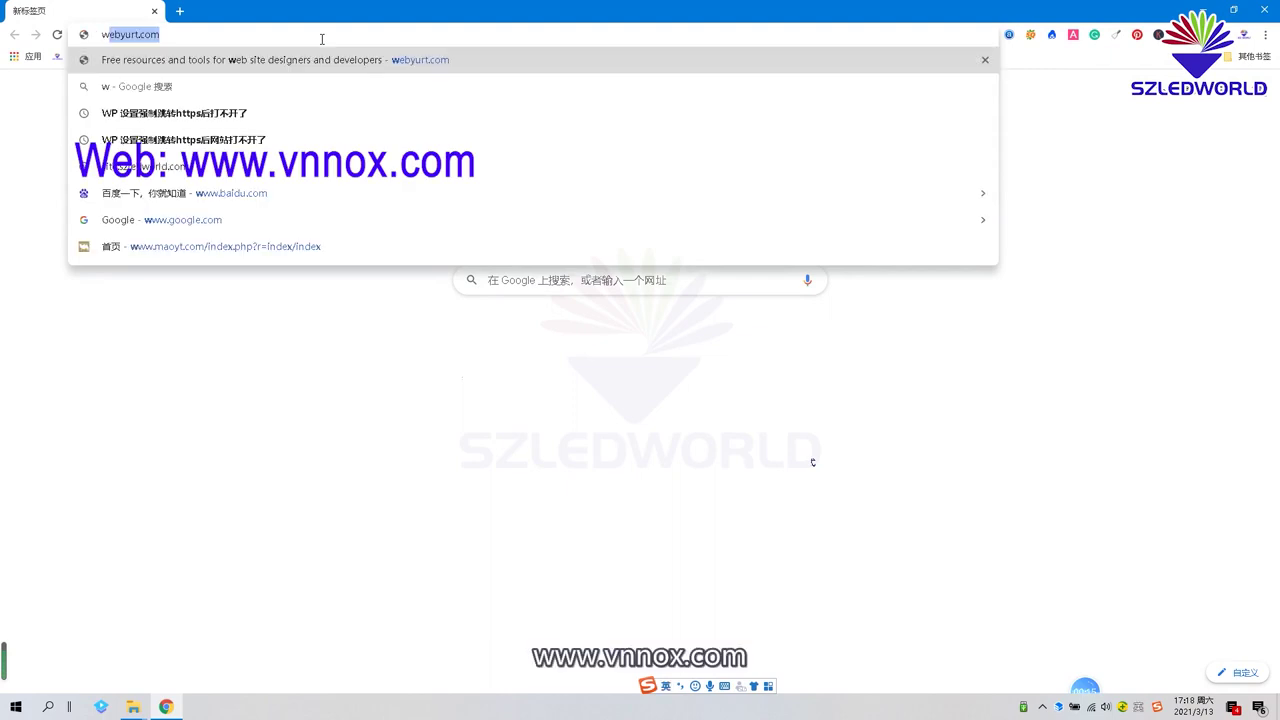
pyautogui.write('ww.')
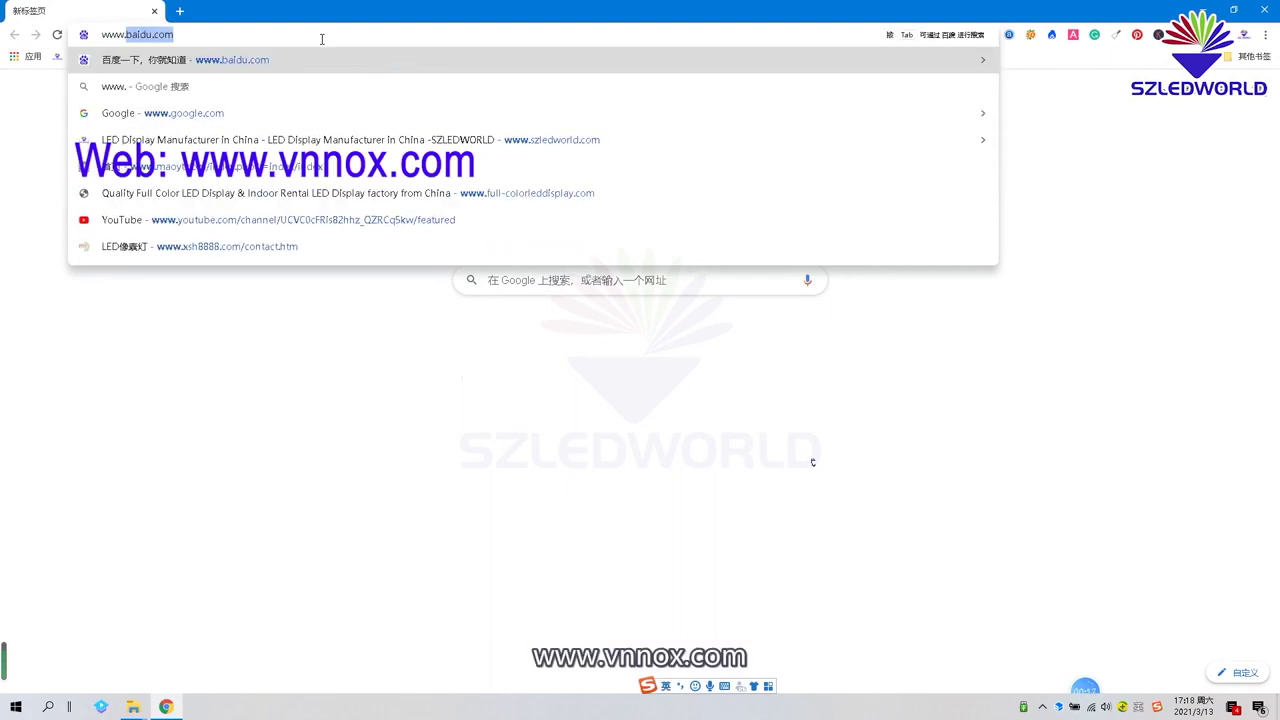
pyautogui.write('vnnox')
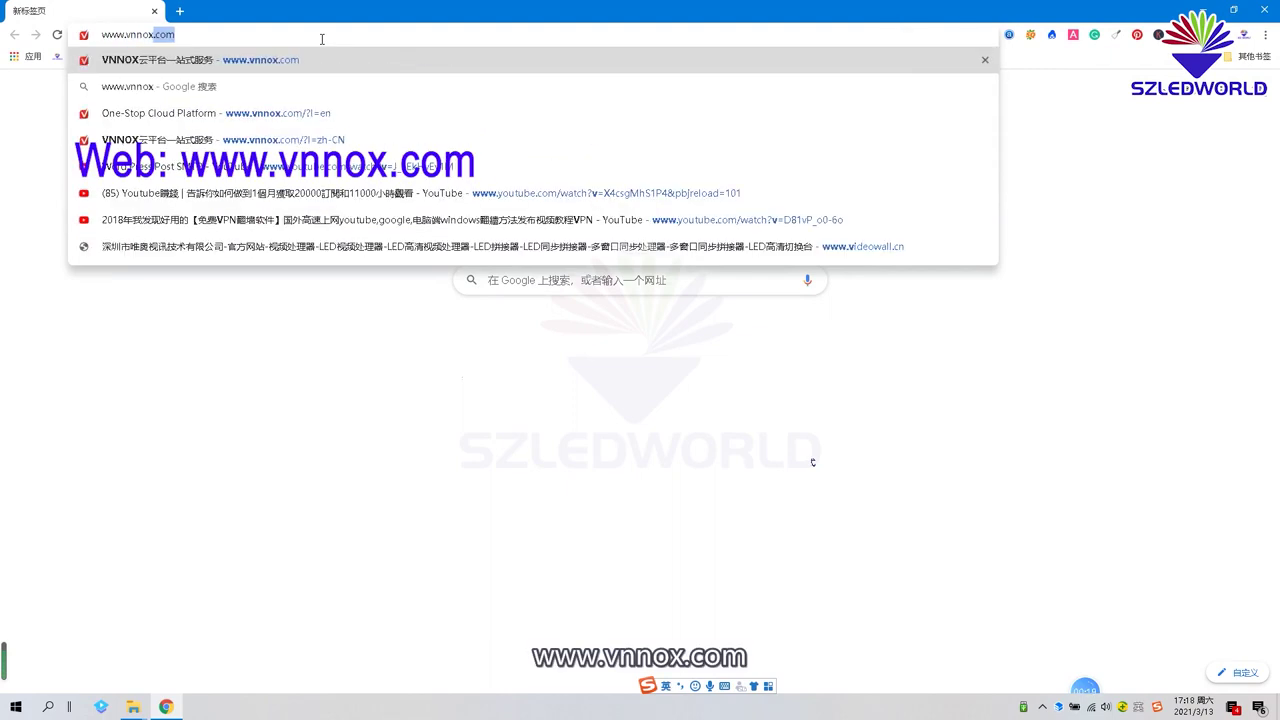
pyautogui.write('.com')
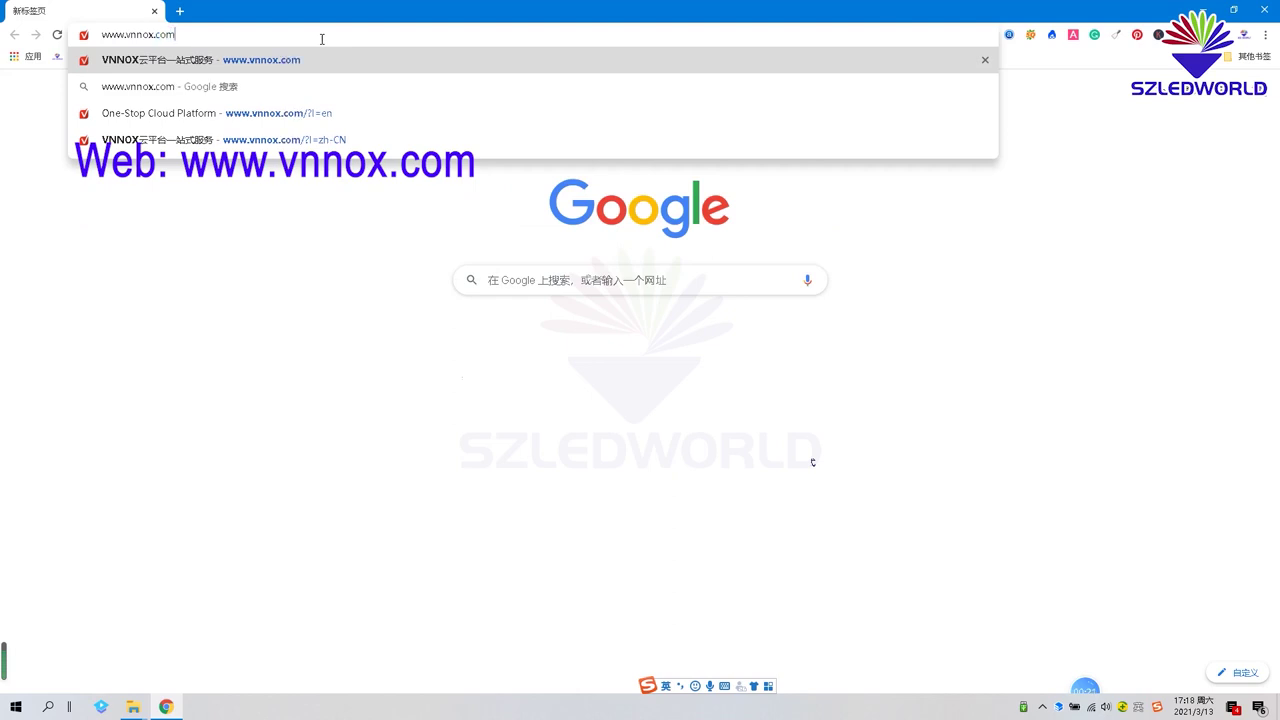
# Load vnnox.com, switch the site to English, and start sign-up at the server node choice
pyautogui.press('Return')
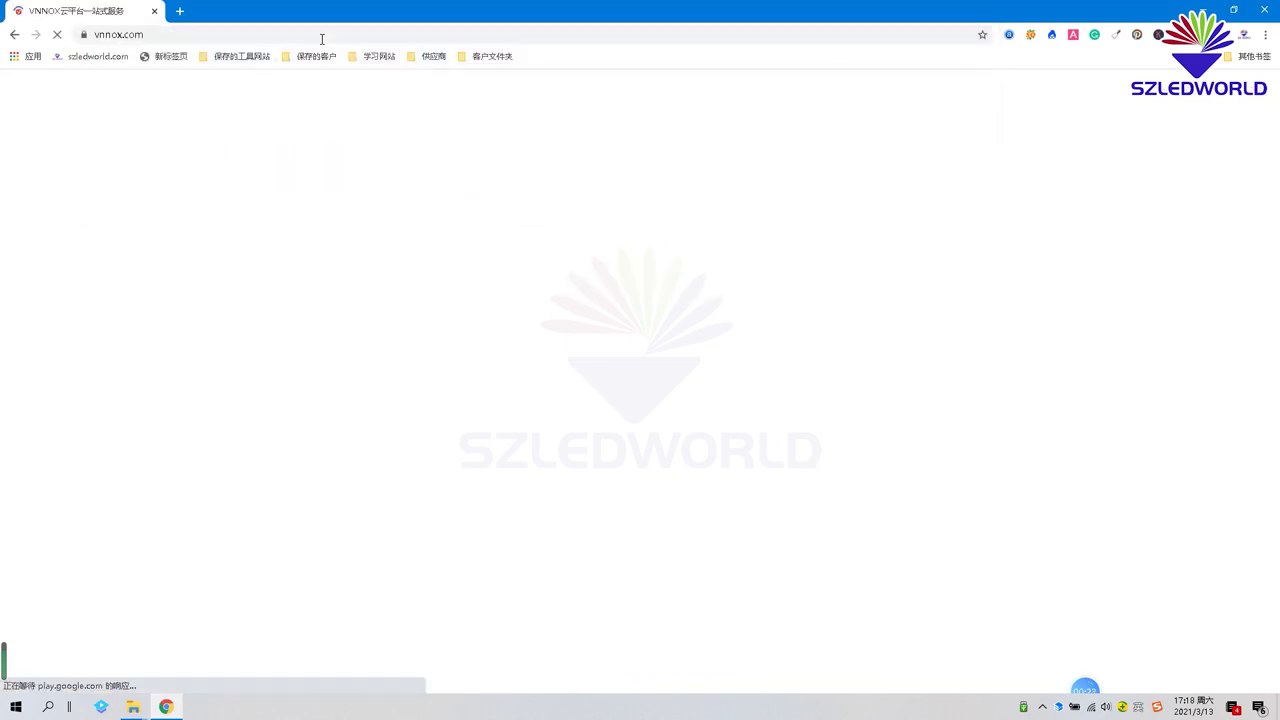
pyautogui.moveTo(900, 88)
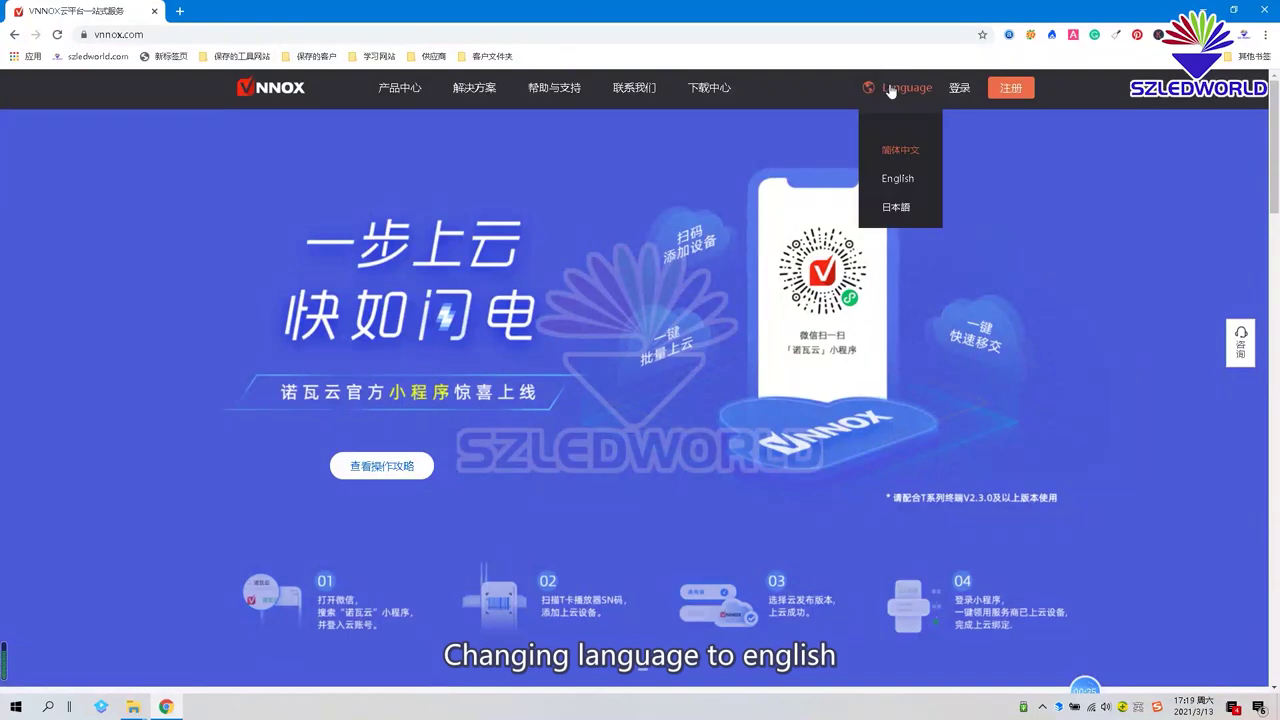
pyautogui.click(897, 180)
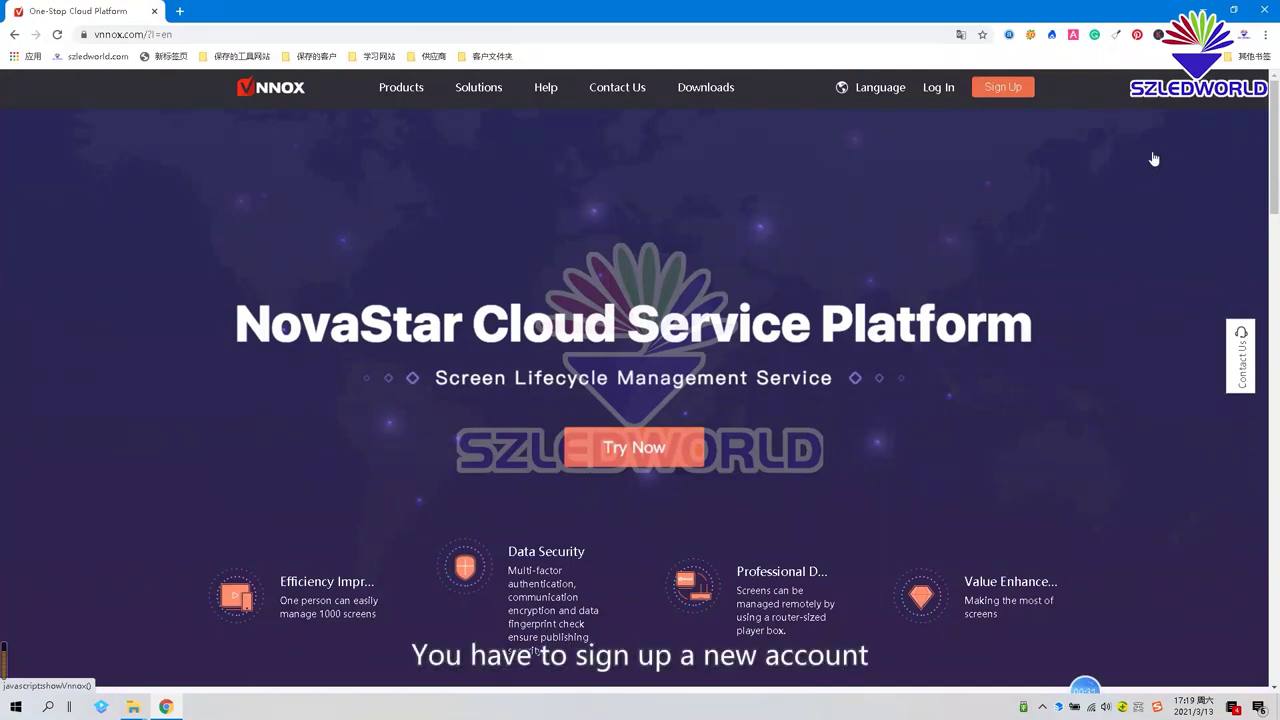
pyautogui.click(1002, 88)
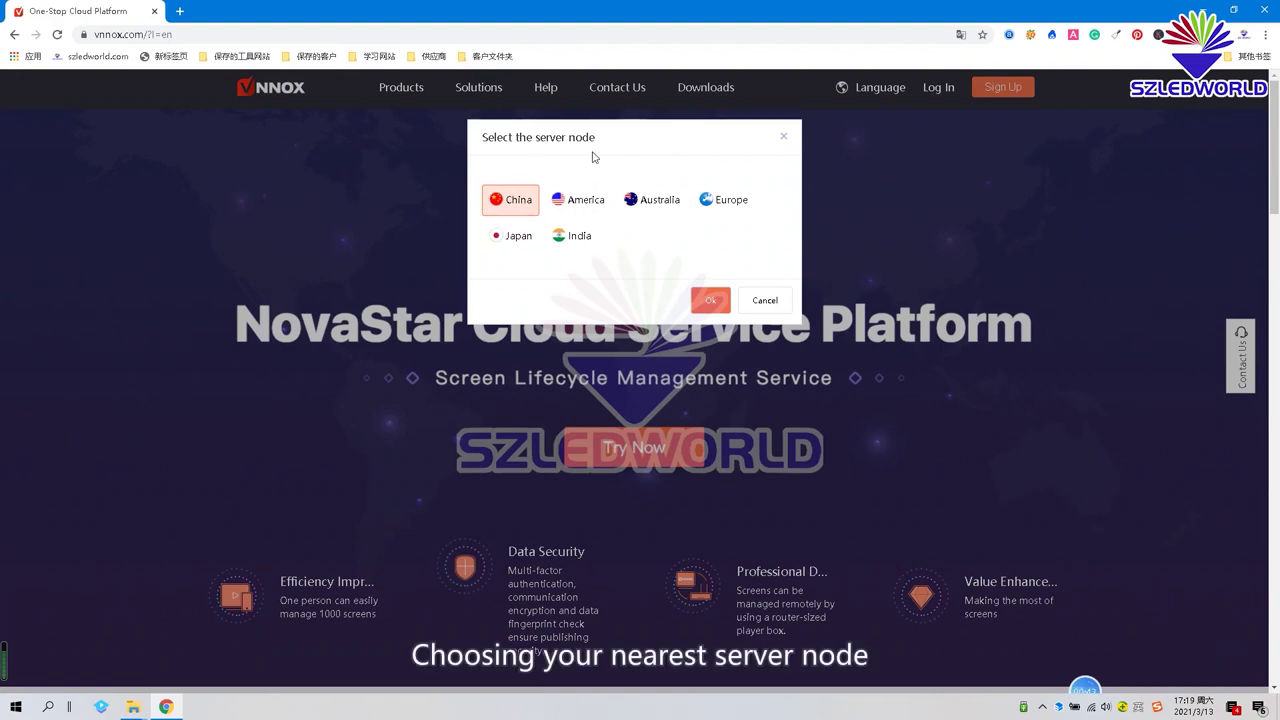
# Confirm the server node and scroll the Create Account form down to the Register button
pyautogui.click(711, 305)
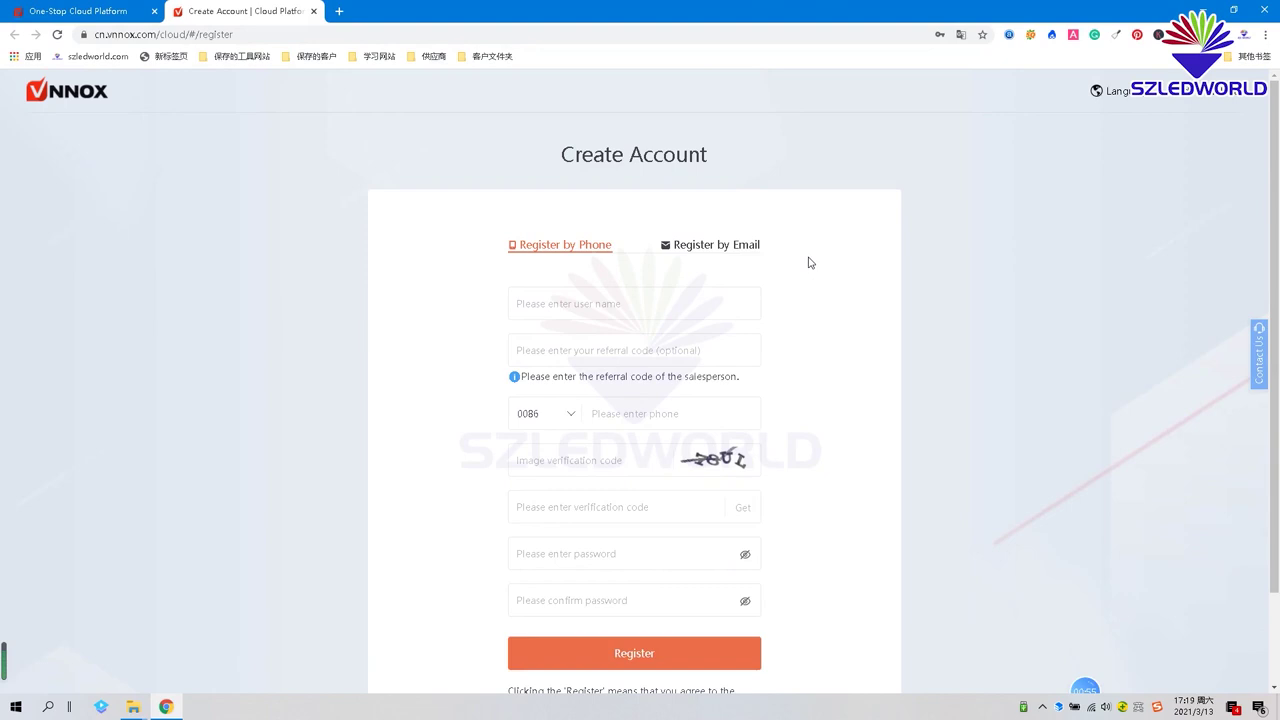
pyautogui.scroll(-2, 810, 263)
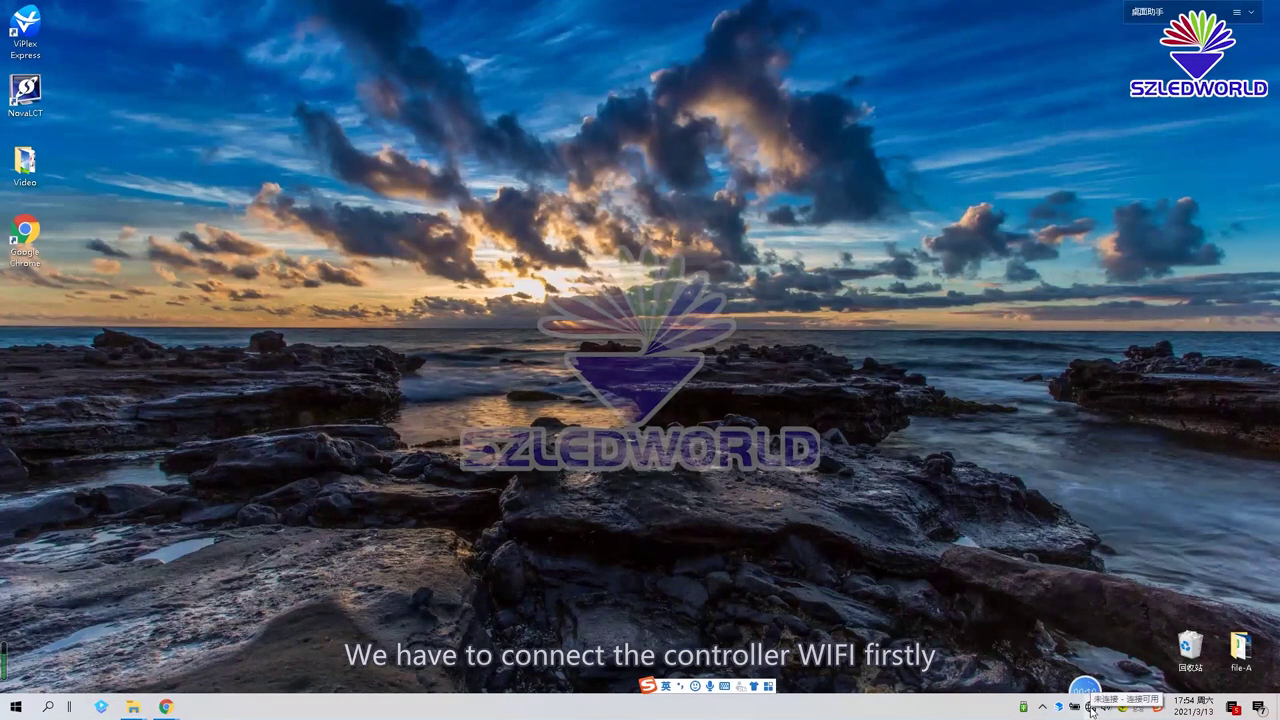
# Join the controller's AP10001835 Wi-Fi network from the system tray
pyautogui.click(1091, 707)
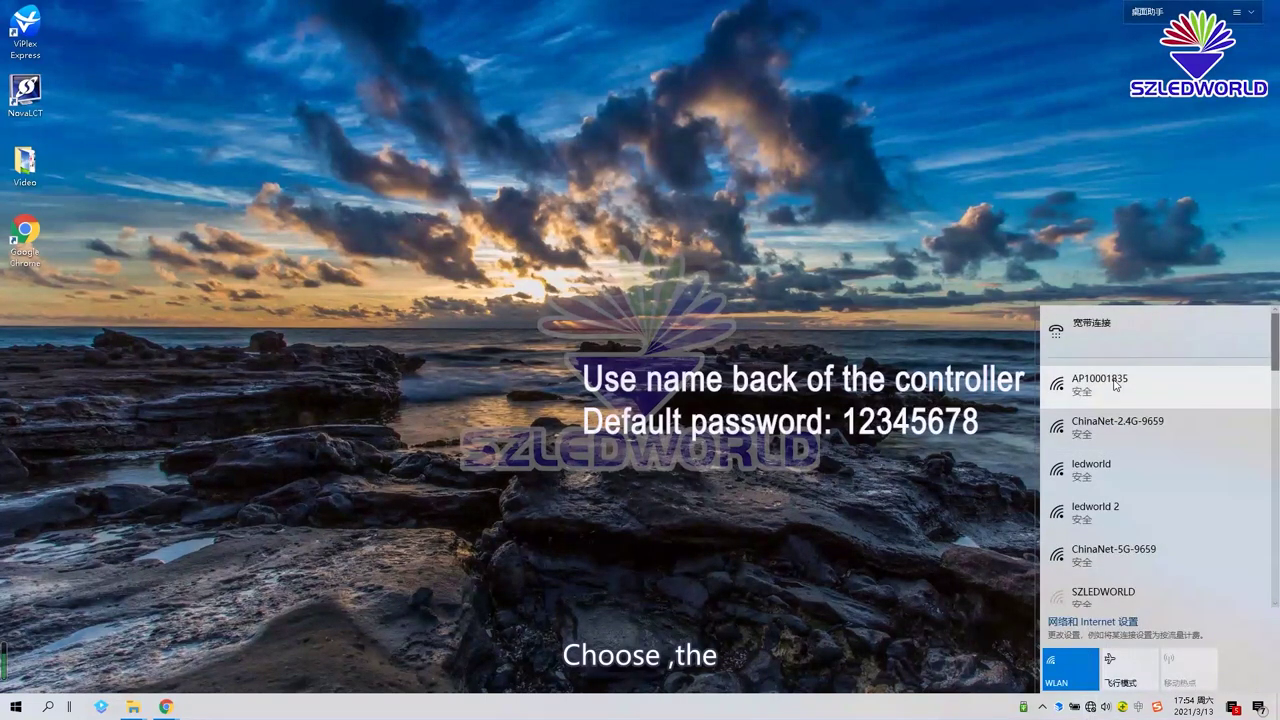
pyautogui.click(1116, 386)
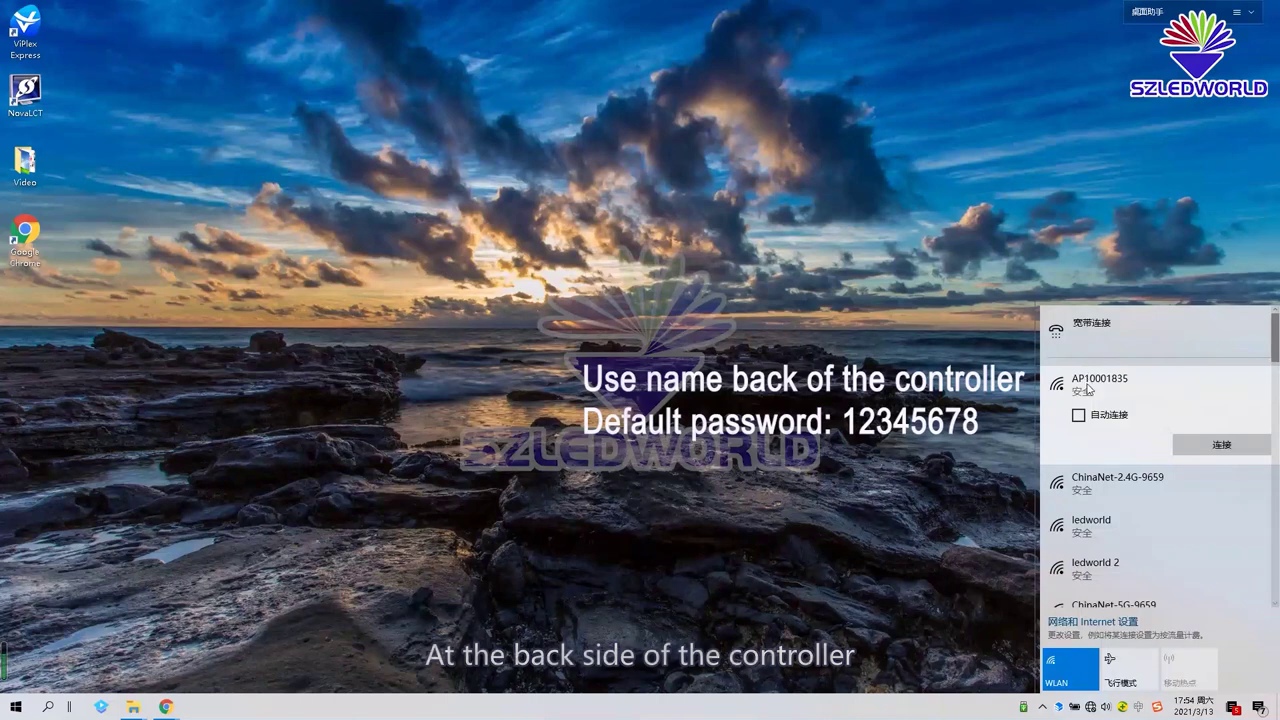
pyautogui.click(1215, 445)
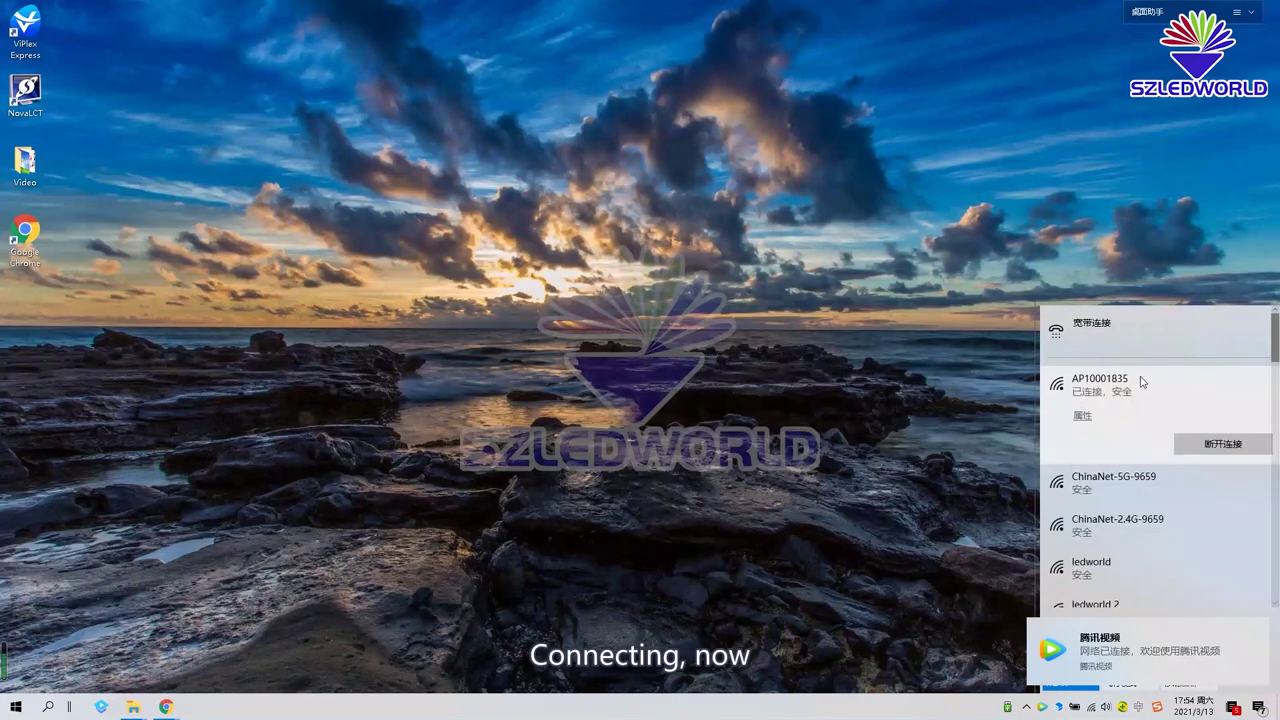
pyautogui.click(297, 147)
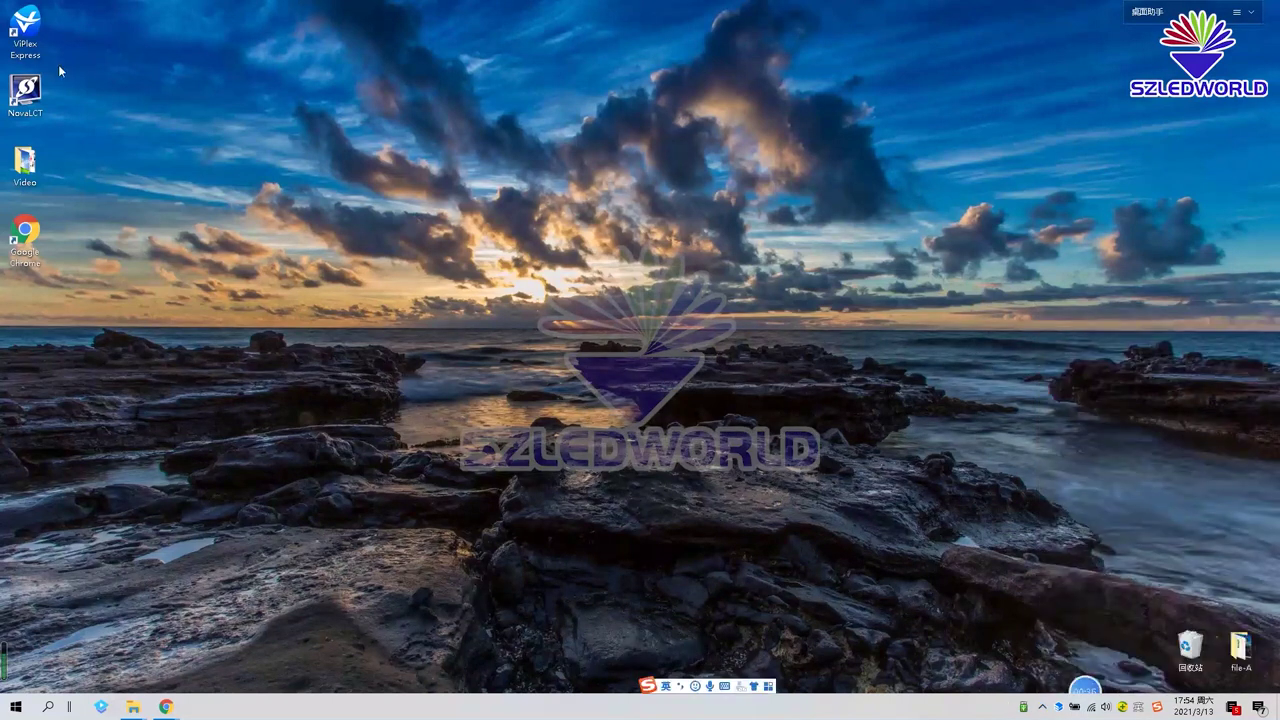
# Launch ViPlex Express and log in to Taurus-10001835 as admin with the default password
pyautogui.doubleClick(36, 34)
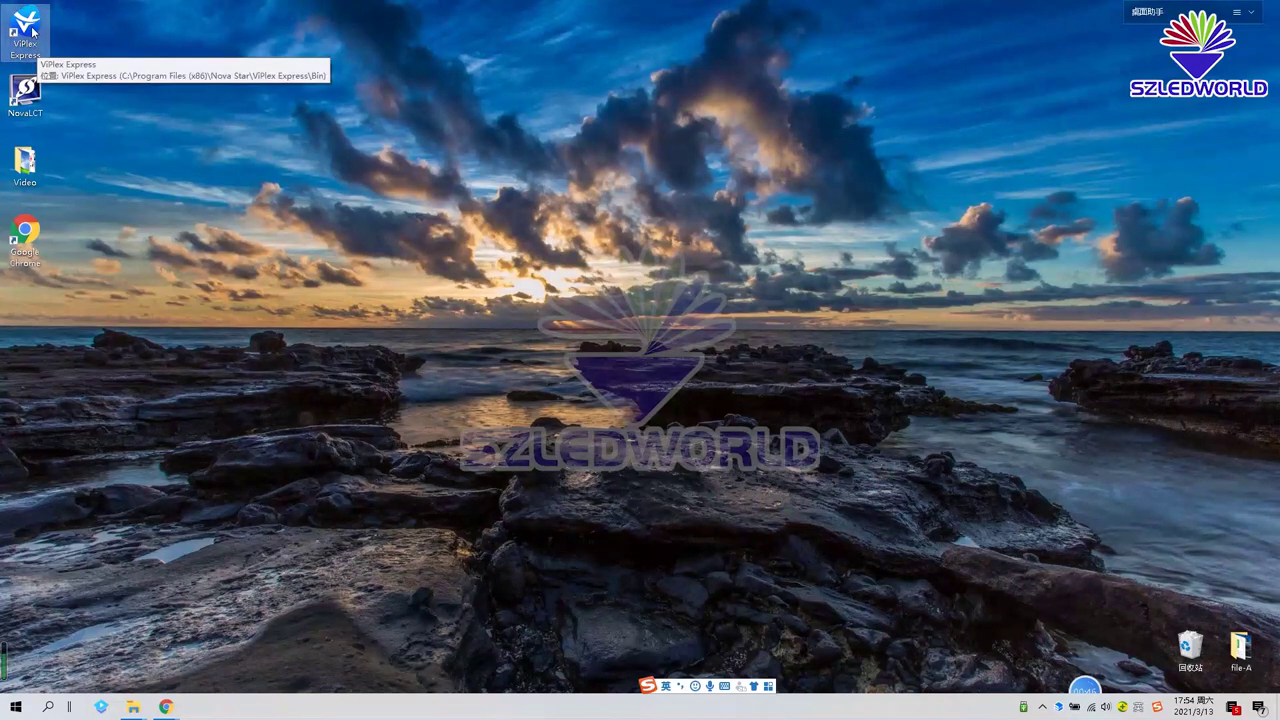
pyautogui.doubleClick(43, 54)
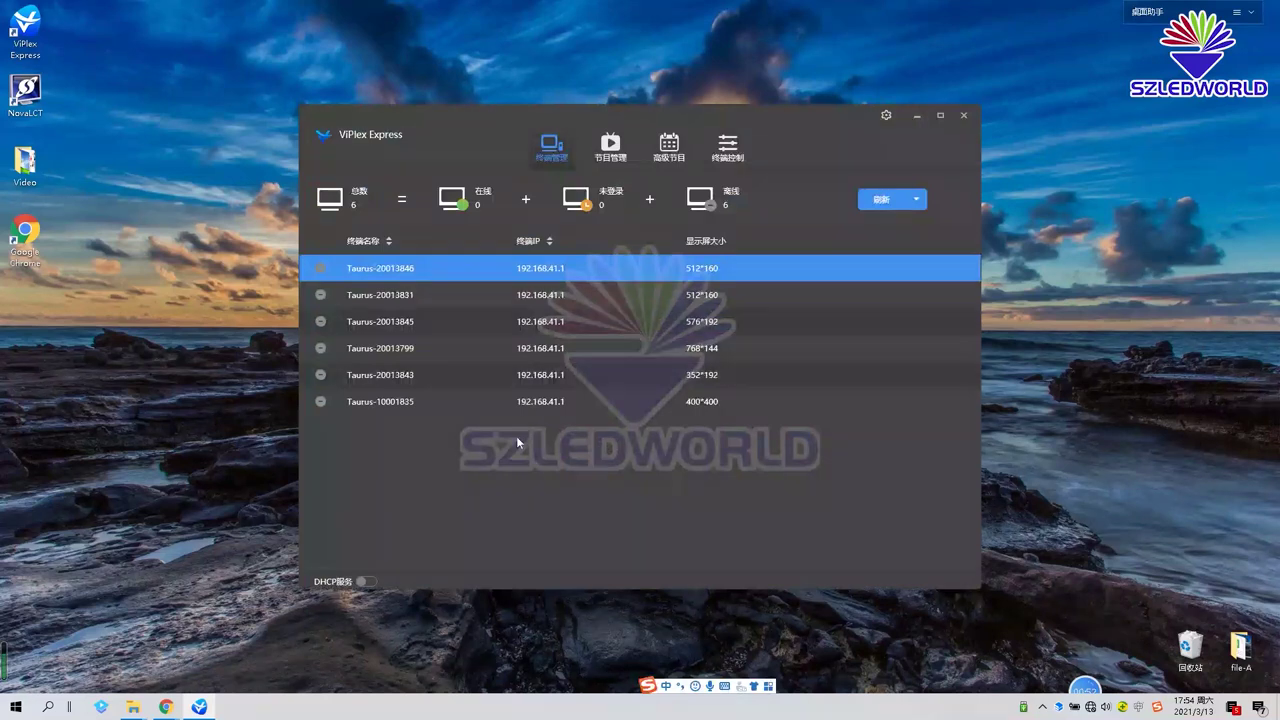
pyautogui.moveTo(412, 268)
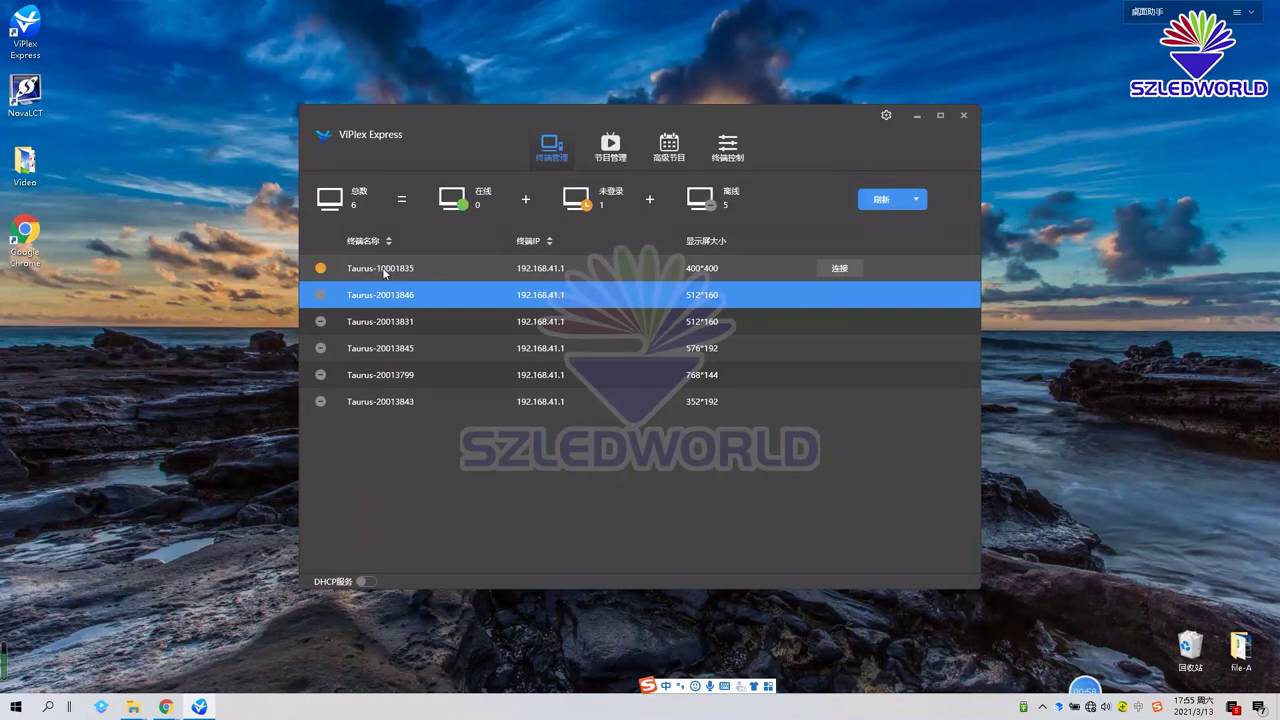
pyautogui.click(384, 273)
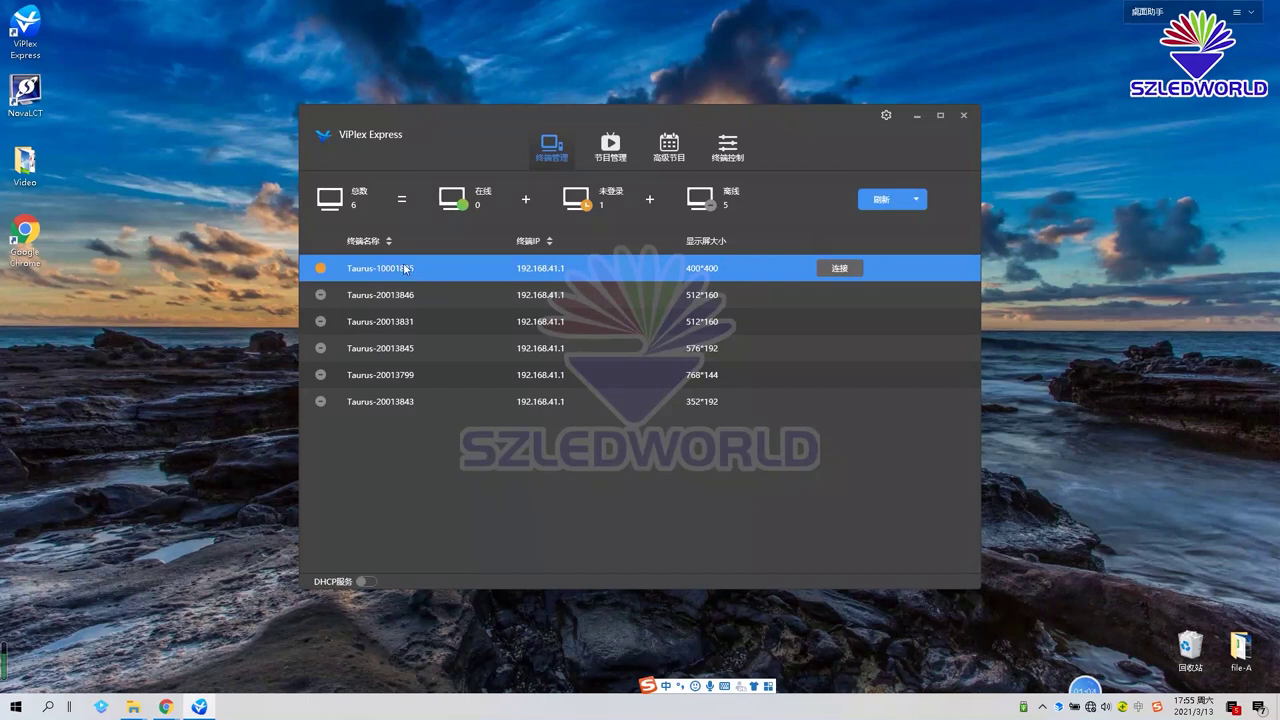
pyautogui.click(833, 273)
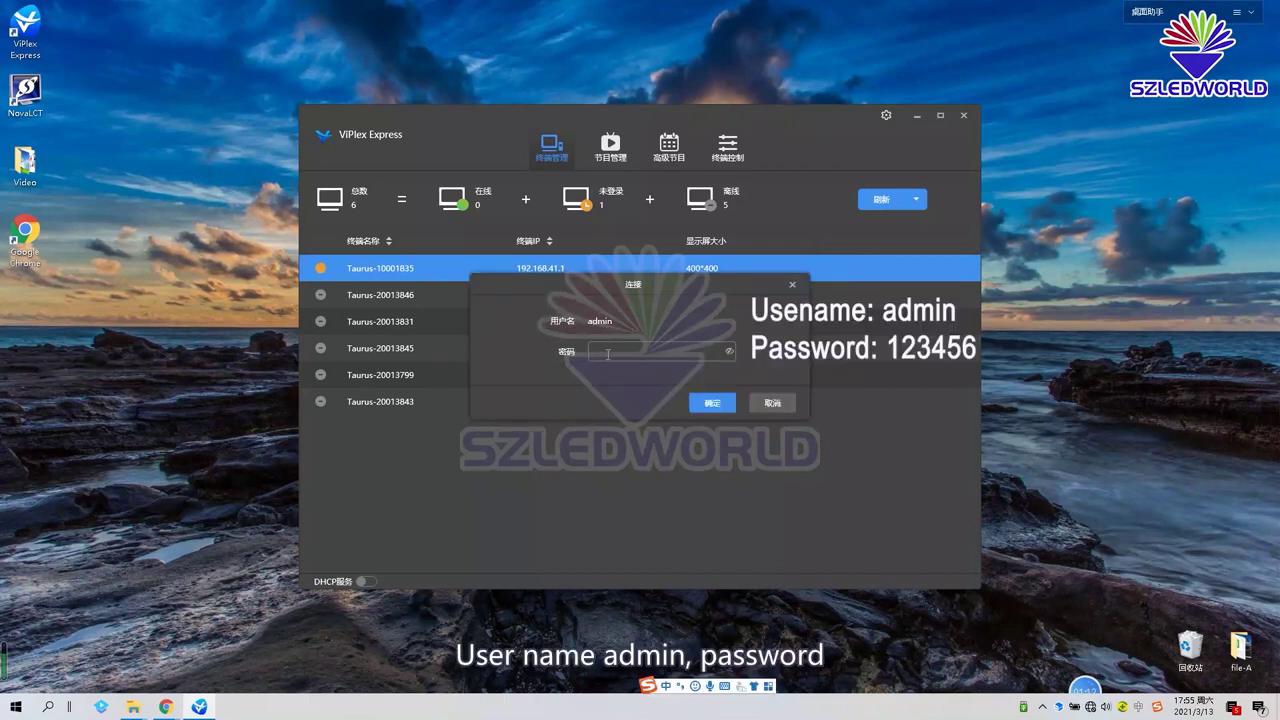
pyautogui.click(607, 354)
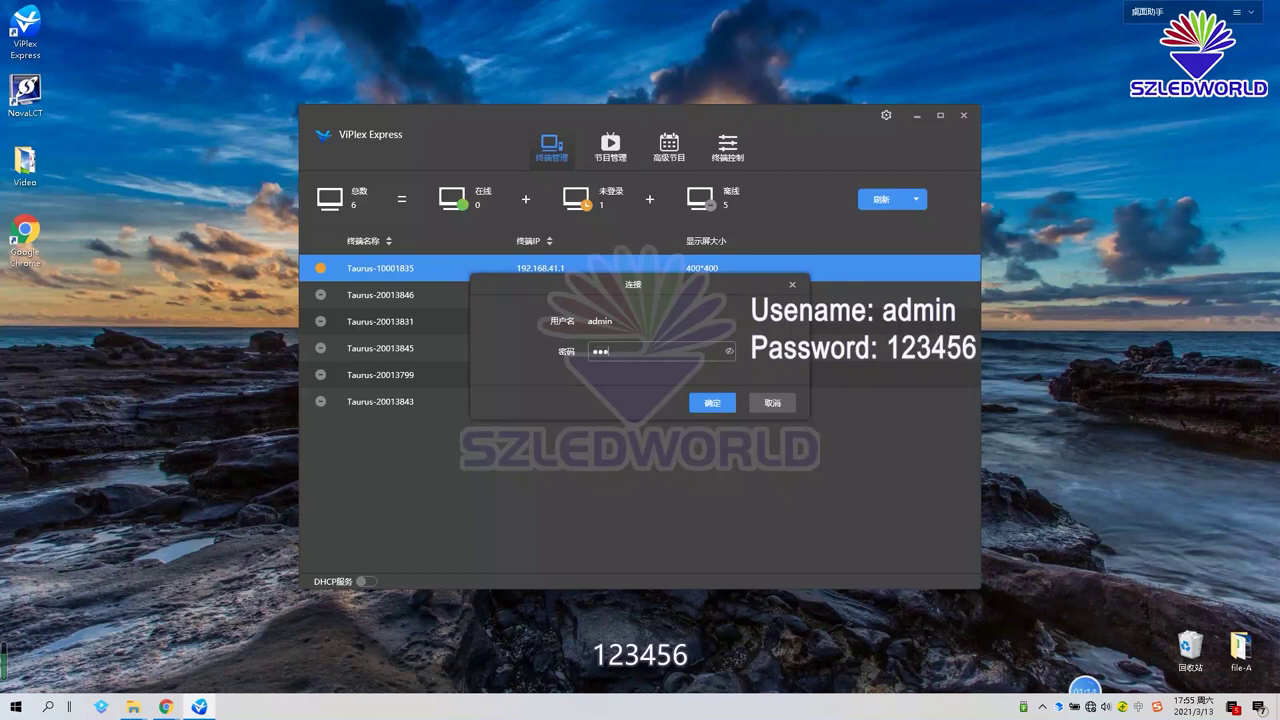
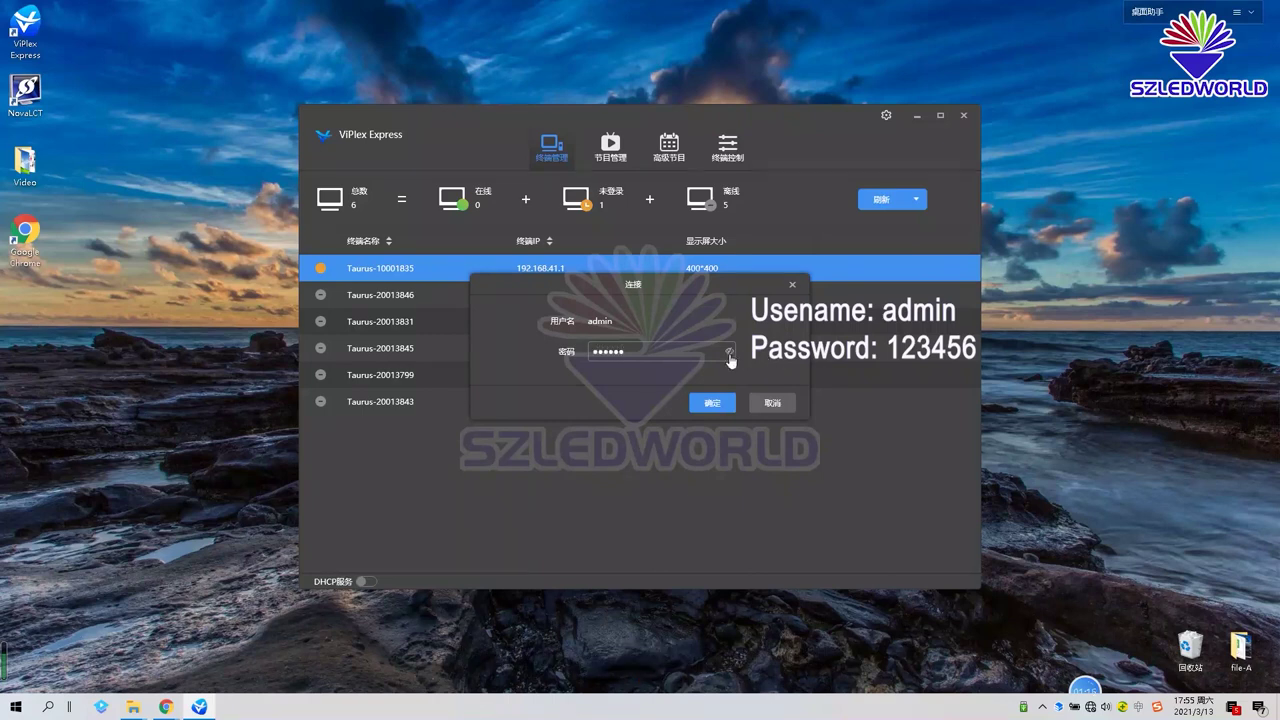
pyautogui.click(729, 351)
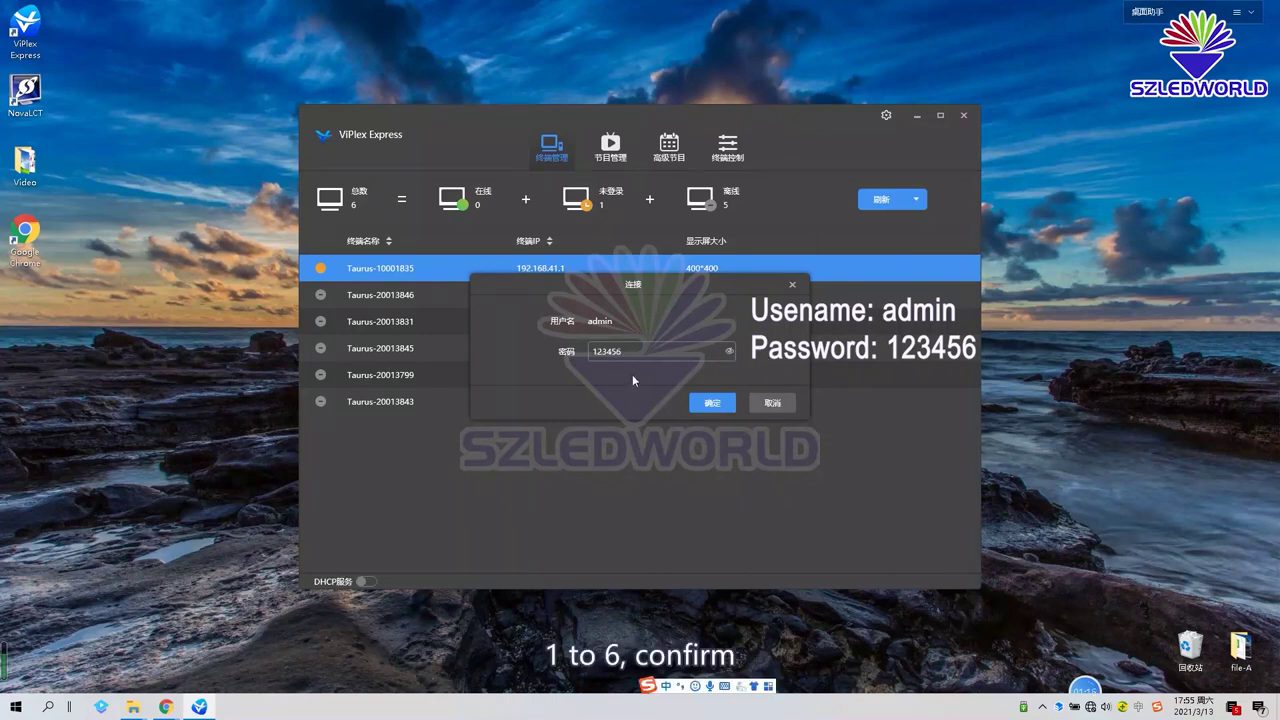
pyautogui.click(712, 403)
# Switch ViPlex Express to English and open Screen Control > Network configuration
pyautogui.click(888, 118)
pyautogui.moveTo(920, 130)
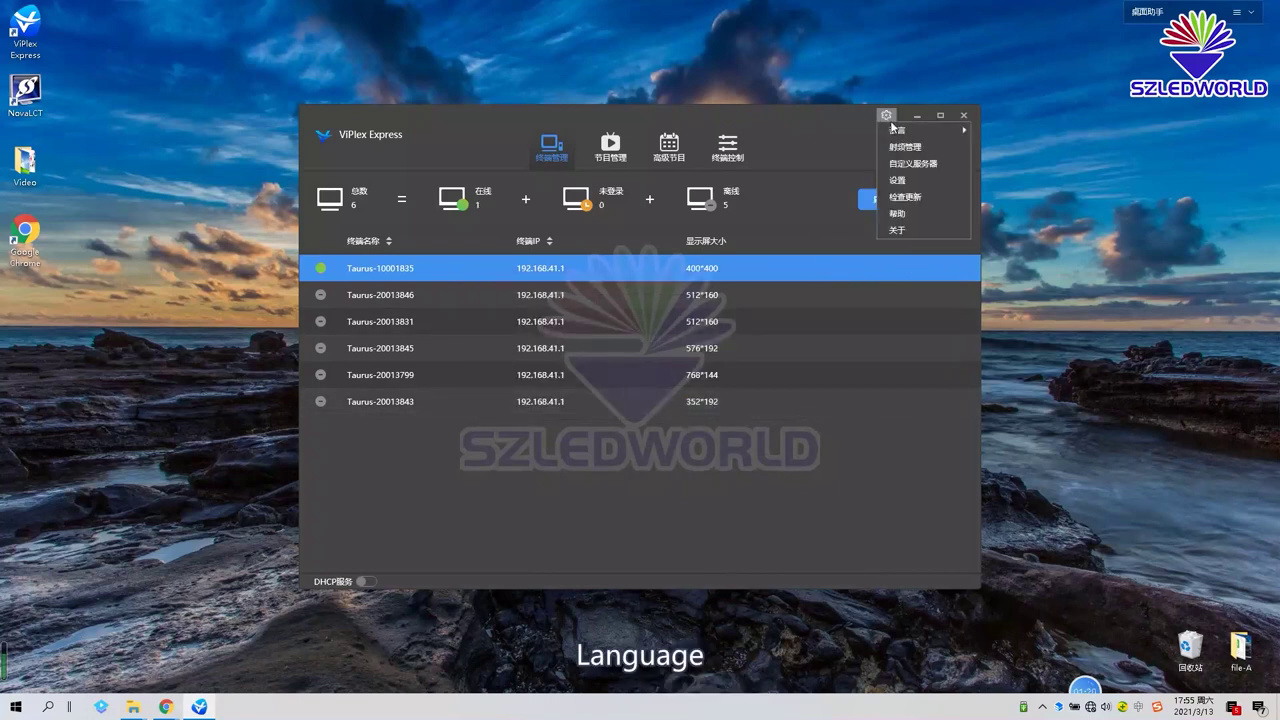
pyautogui.click(993, 150)
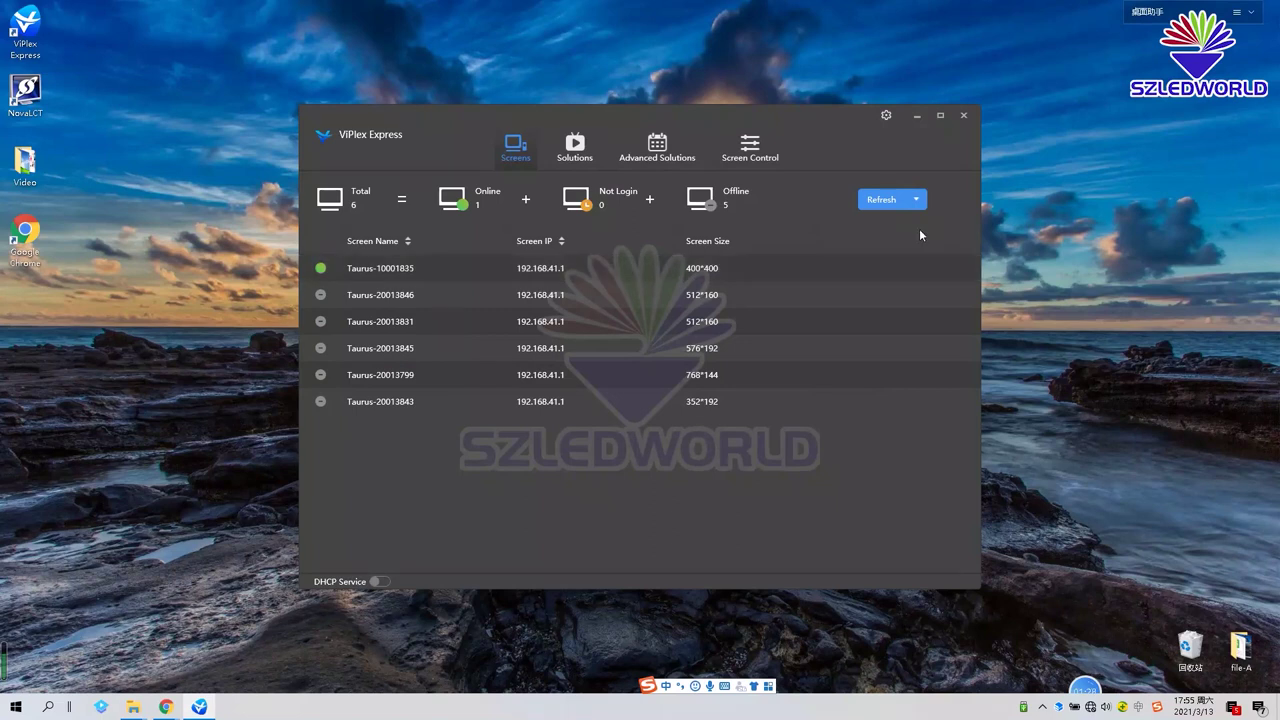
pyautogui.click(752, 139)
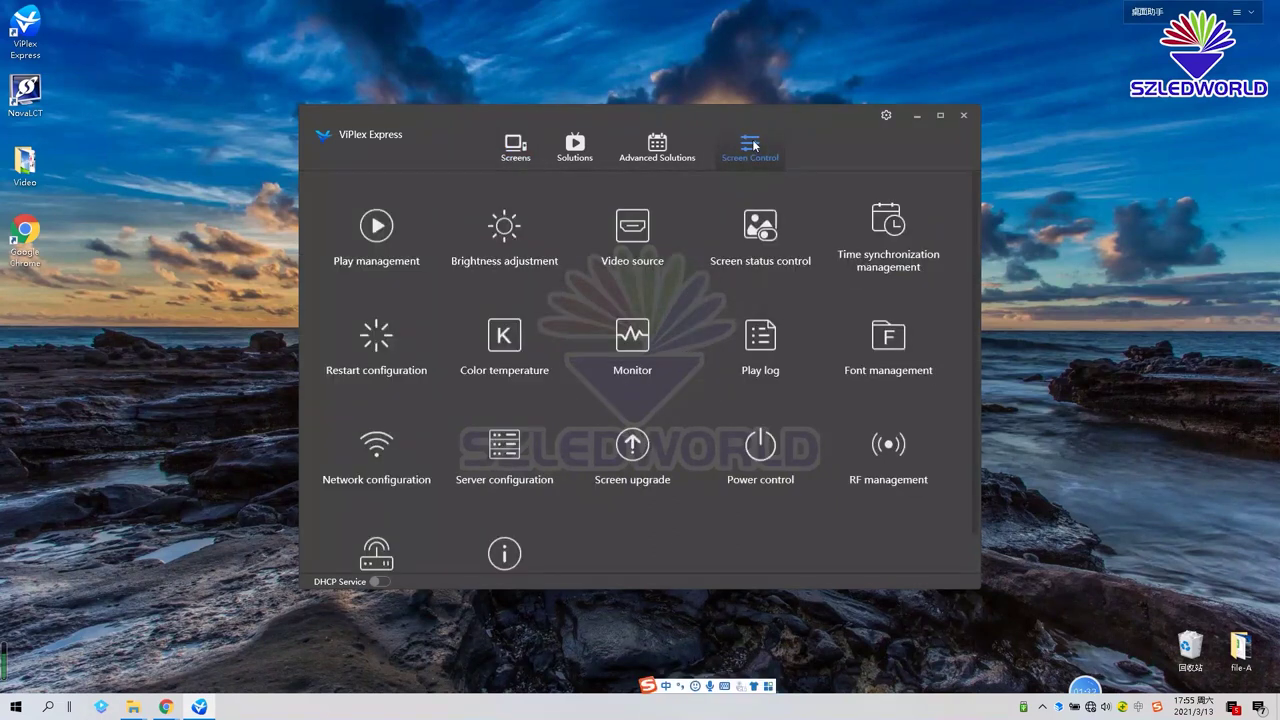
pyautogui.click(372, 447)
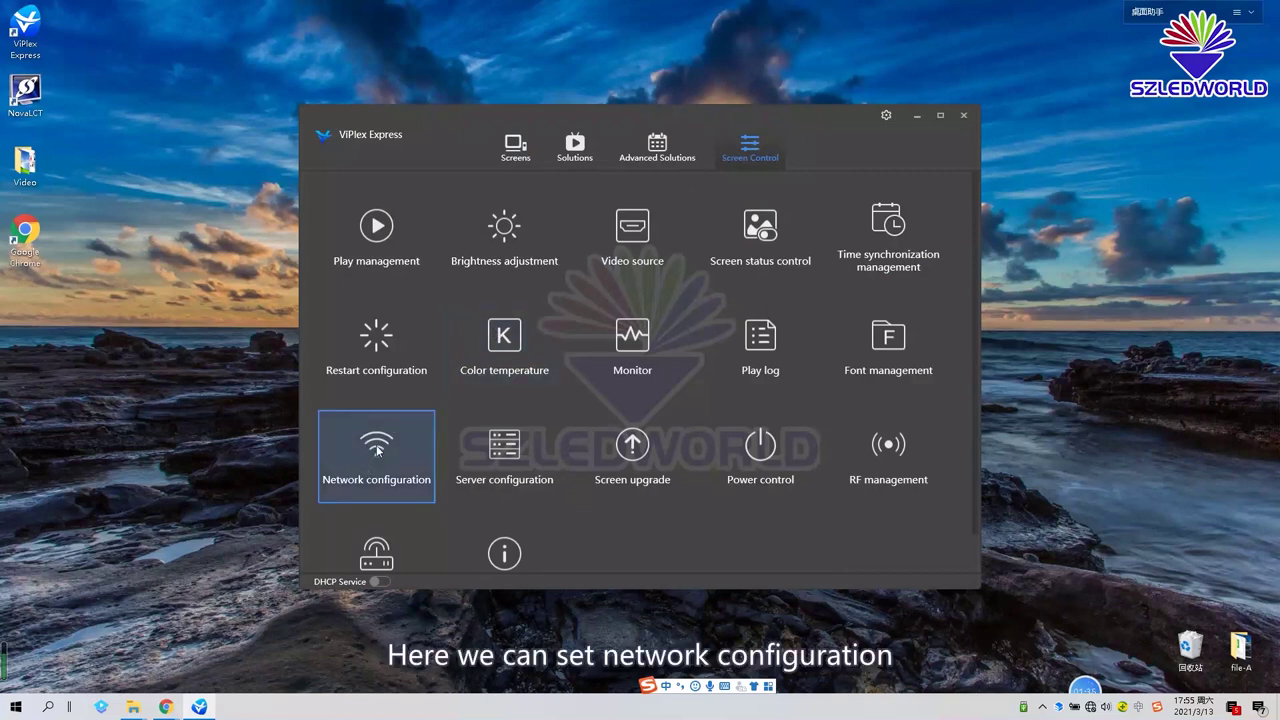
pyautogui.click(377, 450)
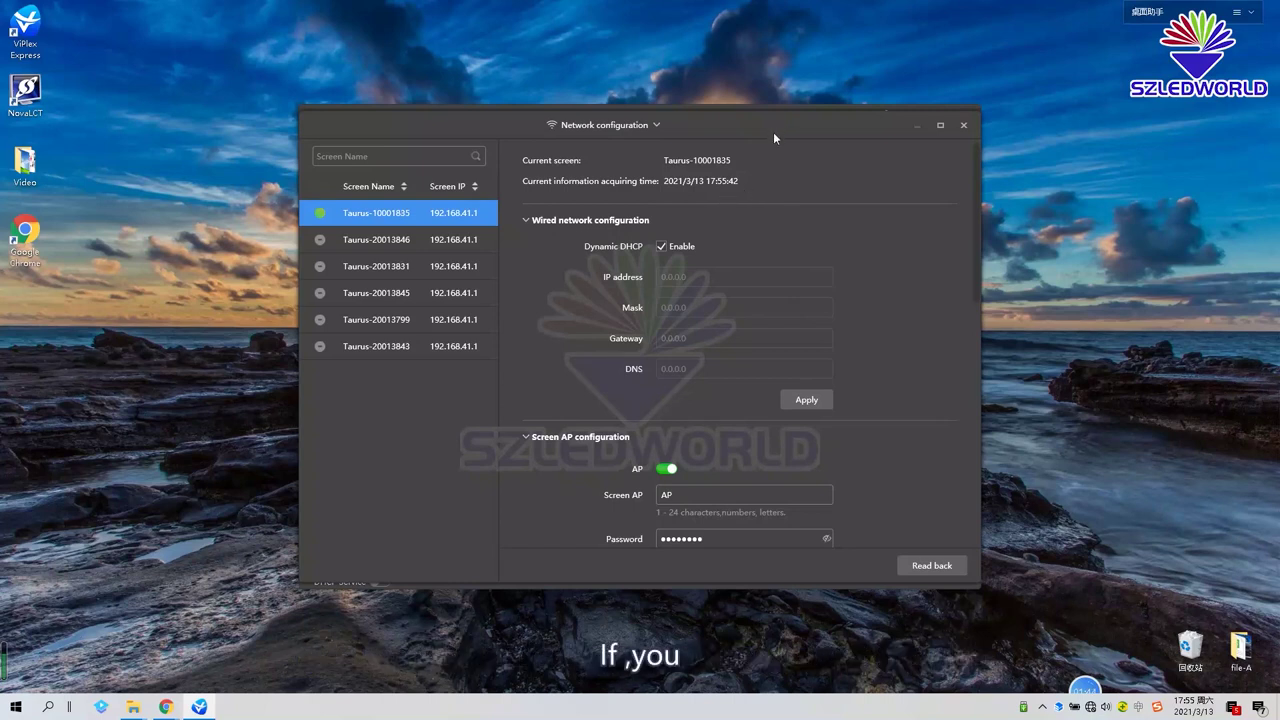
# Scroll to Wi-Fi configuration and connect the screen to ChinaNet-2.4G-9659
pyautogui.moveTo(775, 124); pyautogui.dragTo(746, 235)
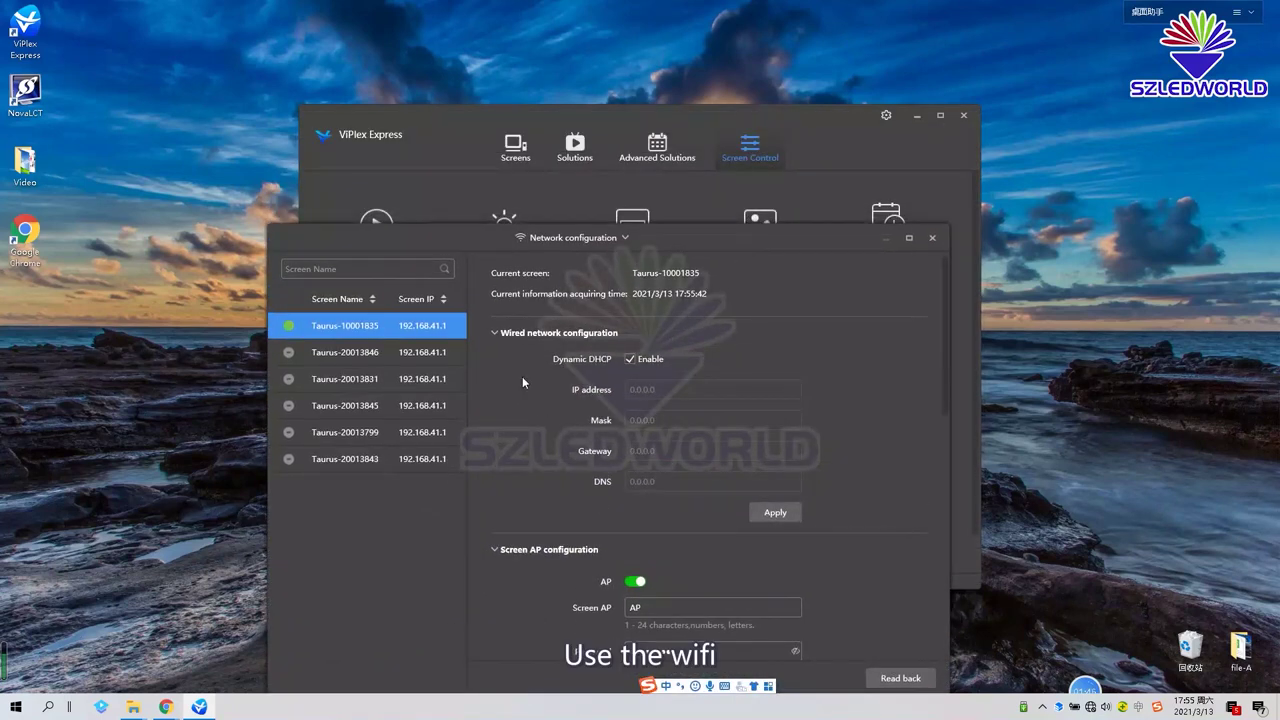
pyautogui.scroll(-1, 514, 434)
pyautogui.scroll(-1, 514, 438)
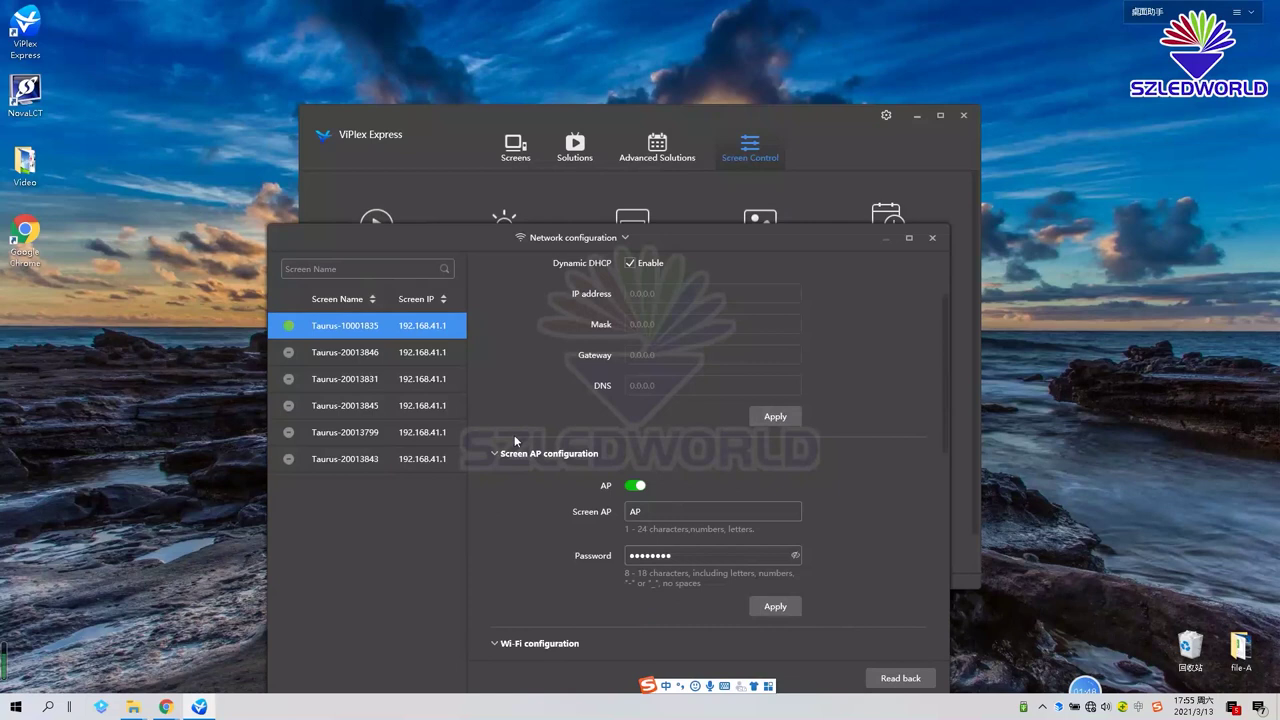
pyautogui.scroll(-1, 514, 442)
pyautogui.scroll(-1, 514, 442)
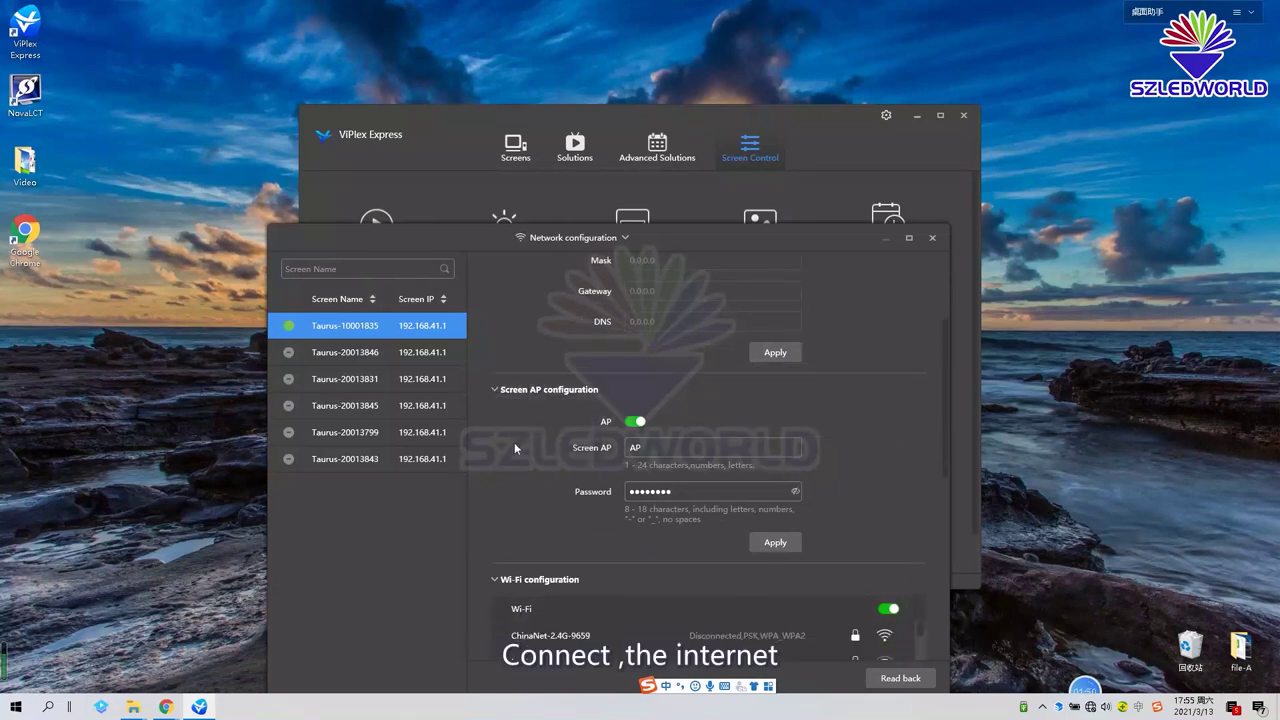
pyautogui.scroll(-1, 514, 442)
pyautogui.scroll(-1, 514, 442)
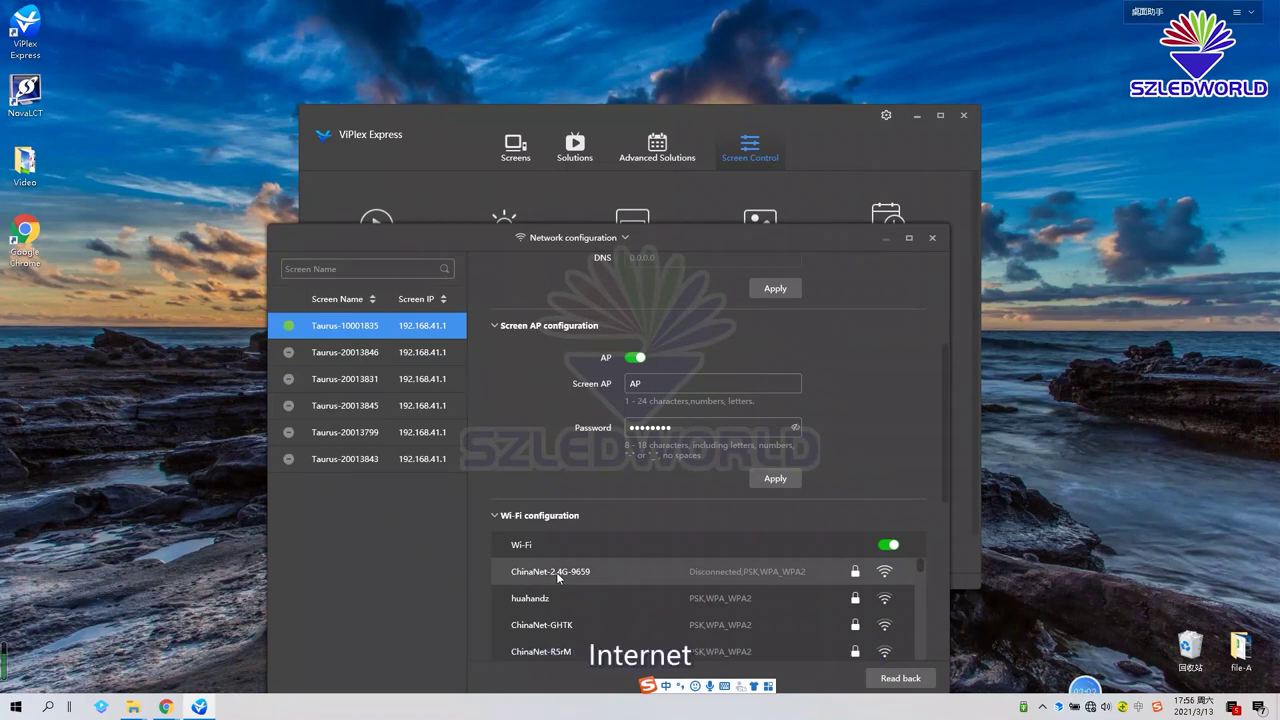
pyautogui.click(558, 574)
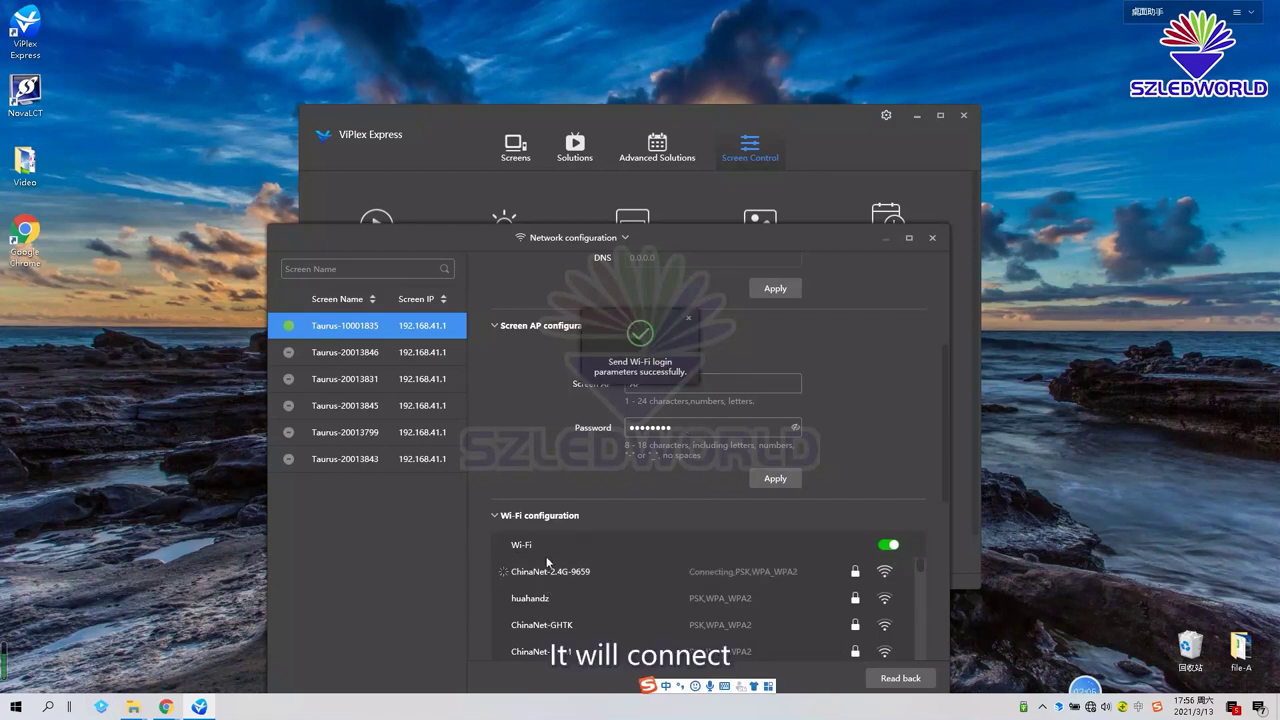
# Collapse the Wi-Fi configuration section and close the network configuration page
pyautogui.click(500, 518)
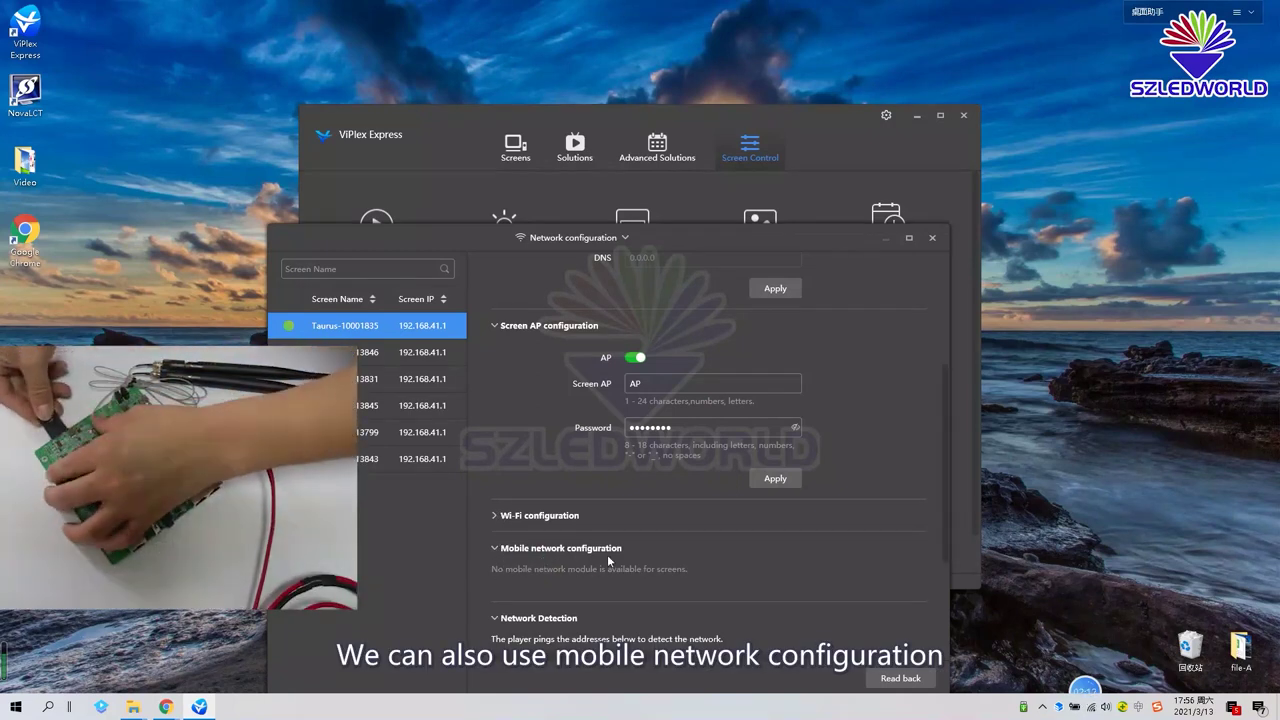
pyautogui.scroll(-1, 607, 554)
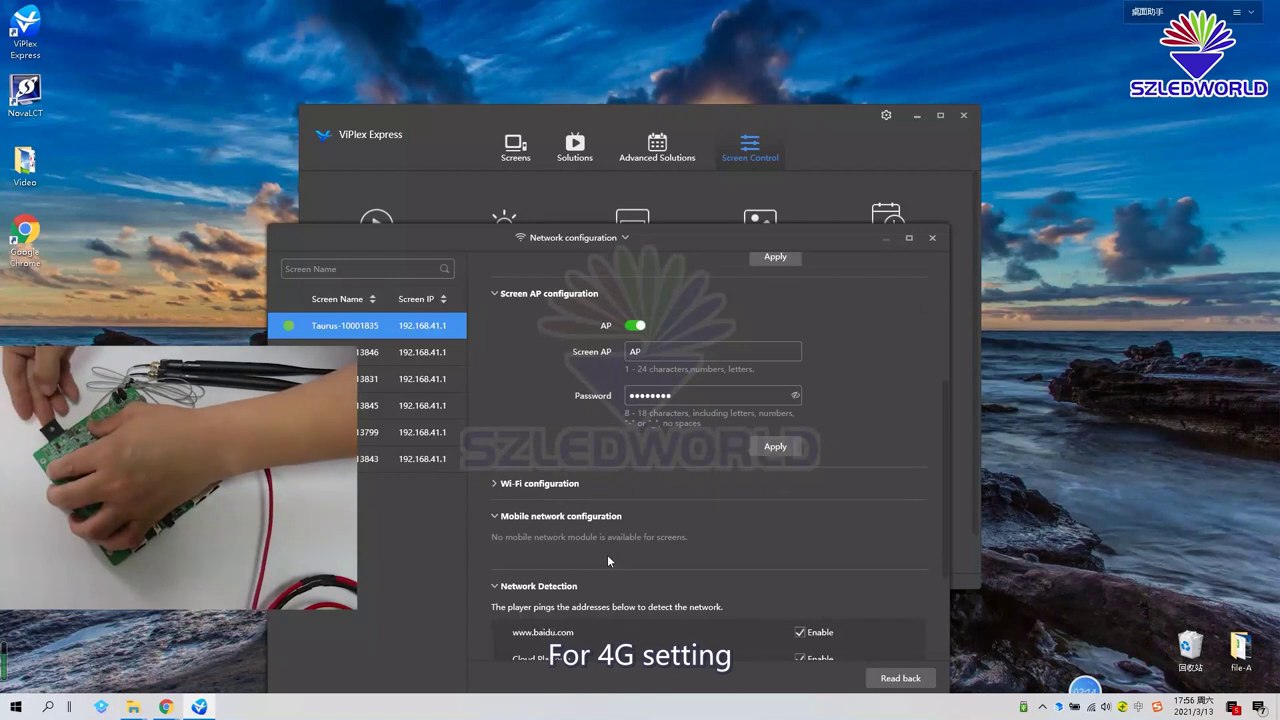
pyautogui.scroll(-1, 607, 554)
pyautogui.scroll(1, 607, 554)
pyautogui.scroll(1, 609, 553)
pyautogui.scroll(-4, 609, 553)
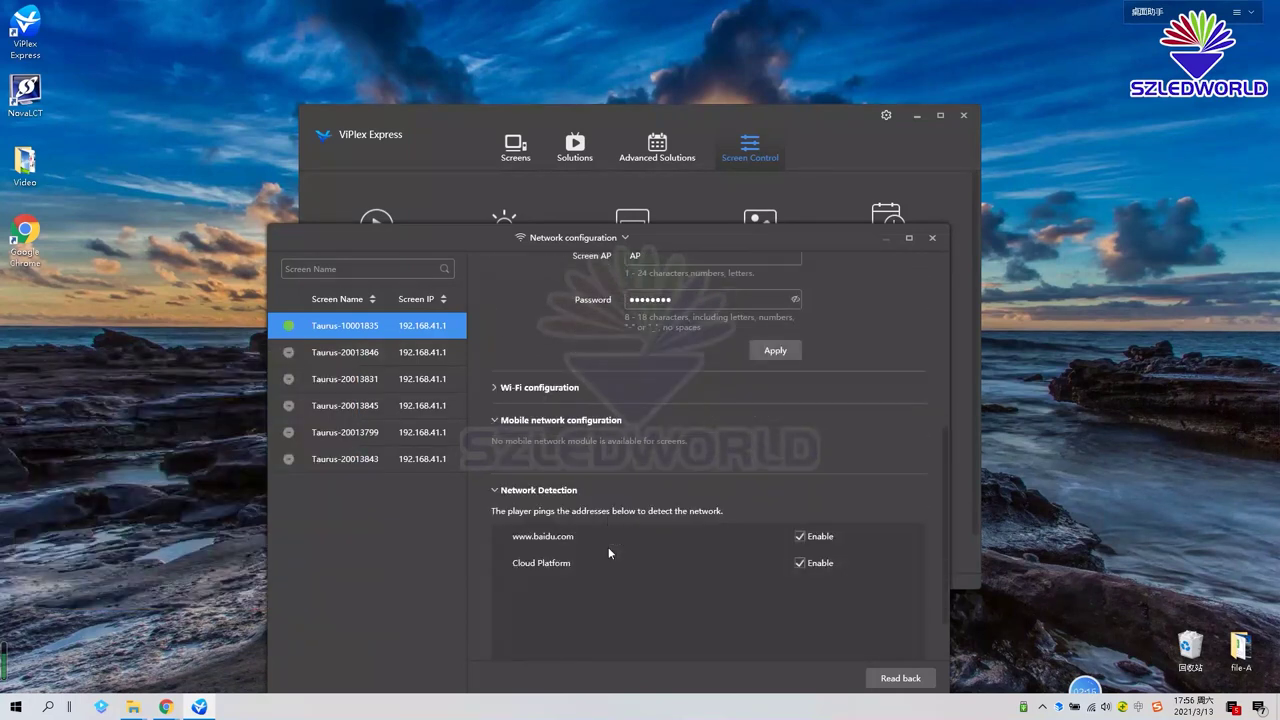
pyautogui.scroll(5, 765, 484)
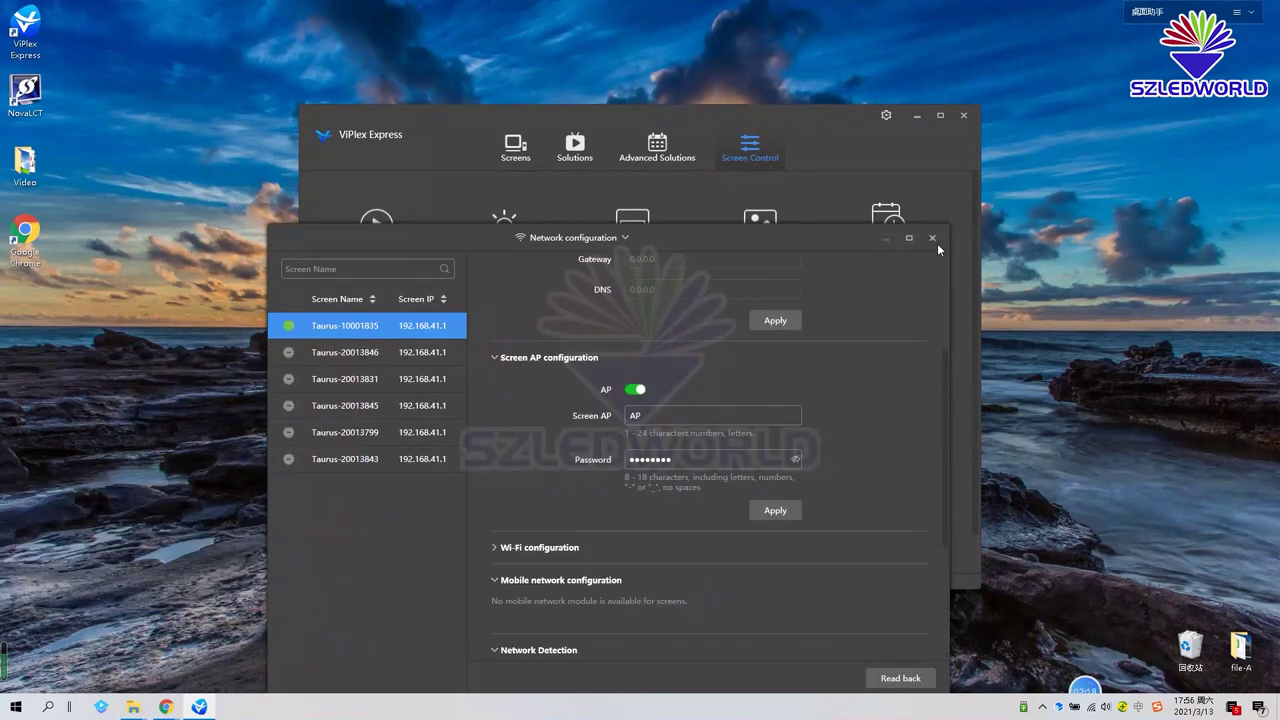
pyautogui.click(933, 239)
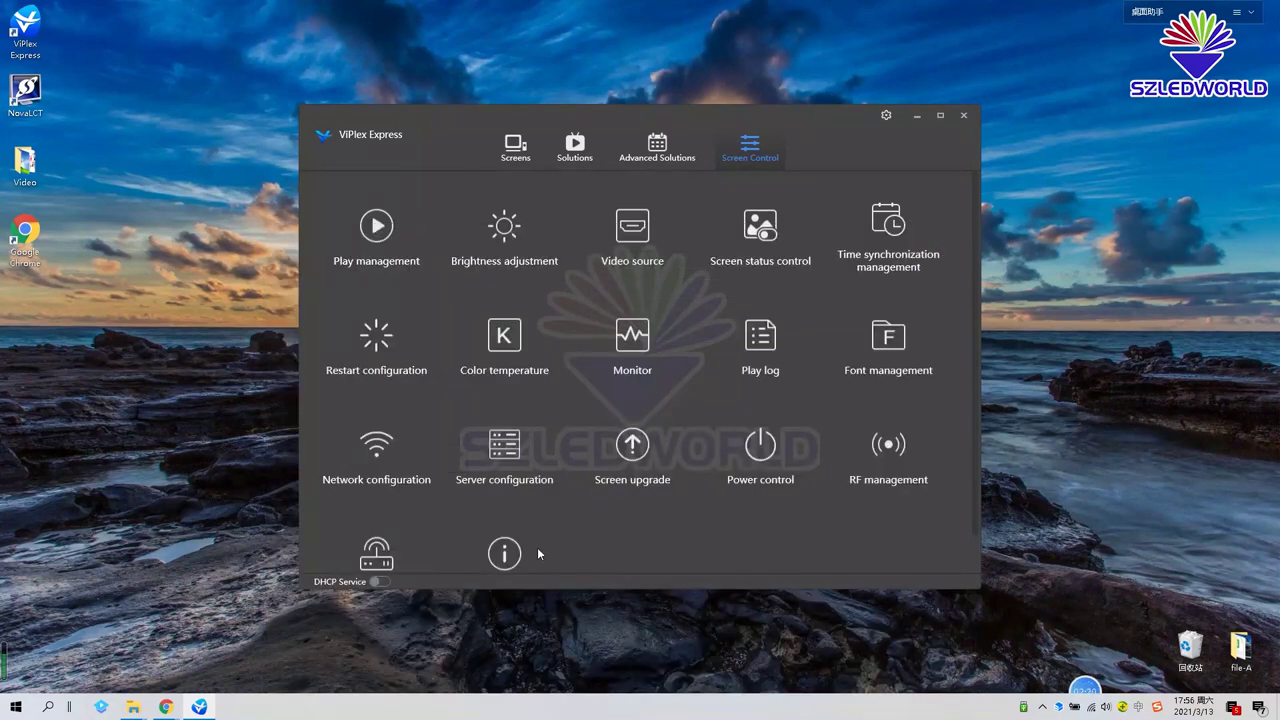
# Open Server configuration for Taurus-10001835 on the Screen Control tab
pyautogui.click(506, 451)
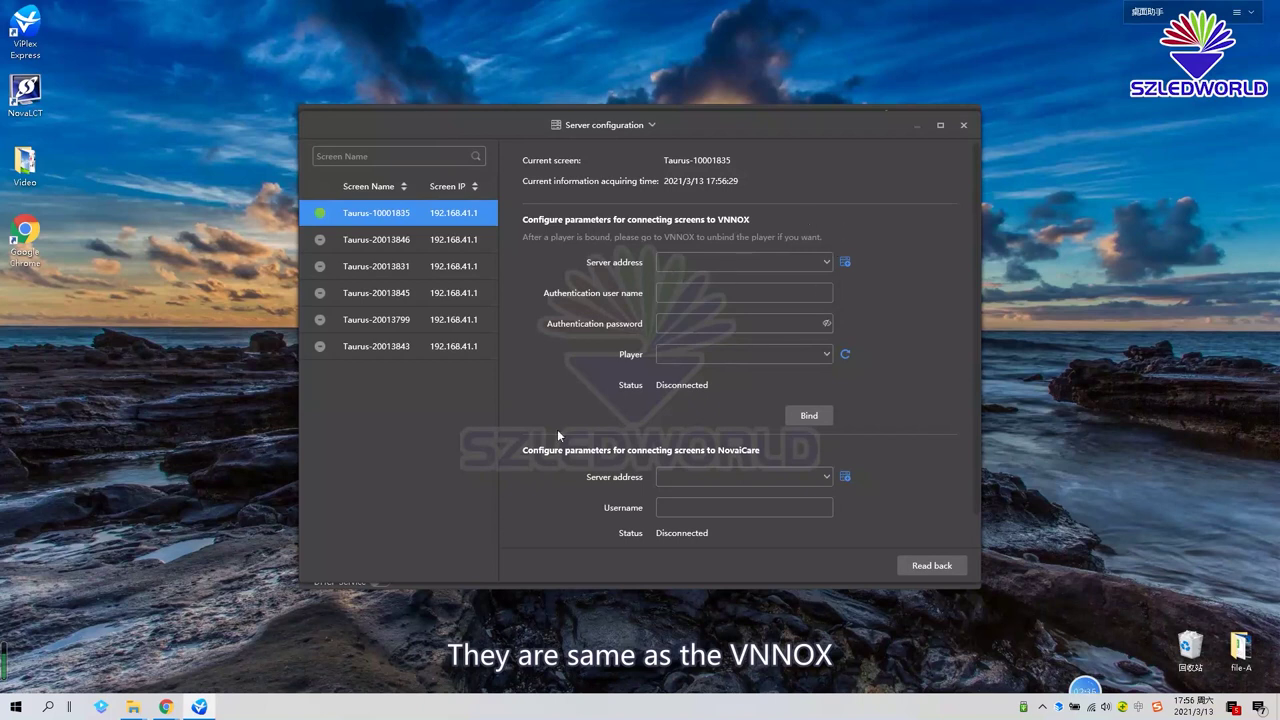
# Return to the vnnox.com tab in Chrome and log in via the China server node
pyautogui.click(166, 707)
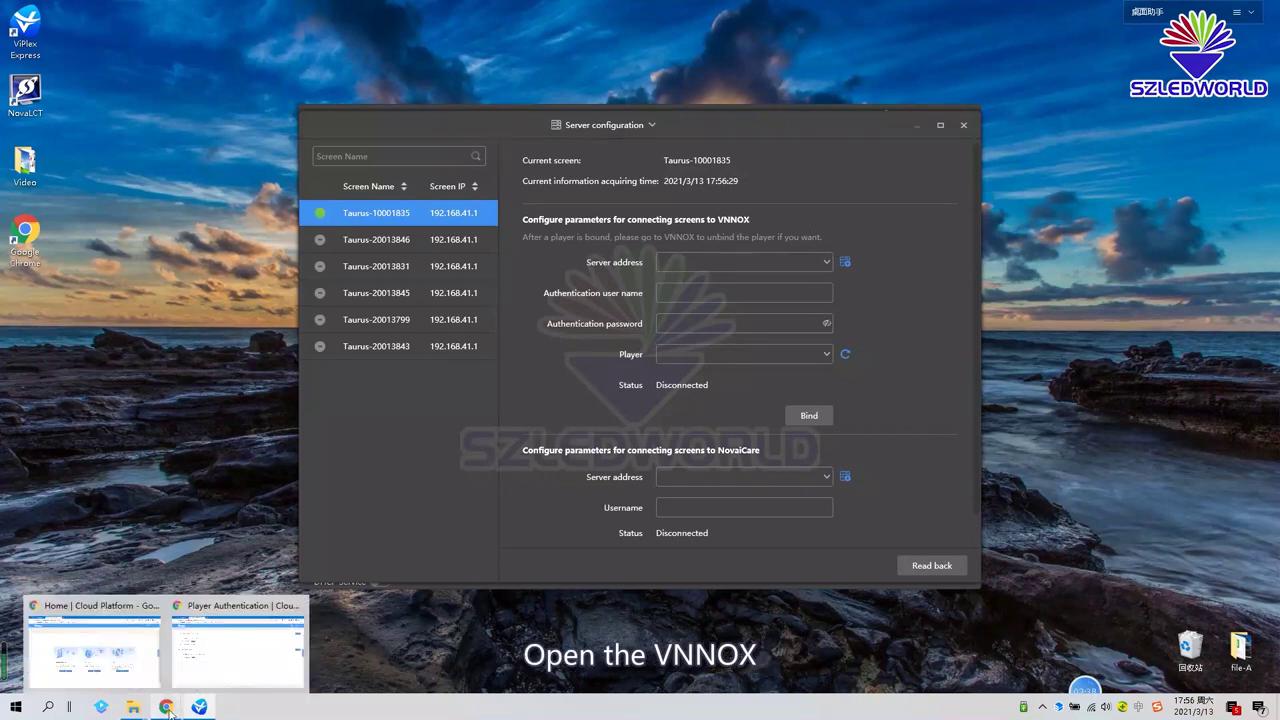
pyautogui.click(78, 642)
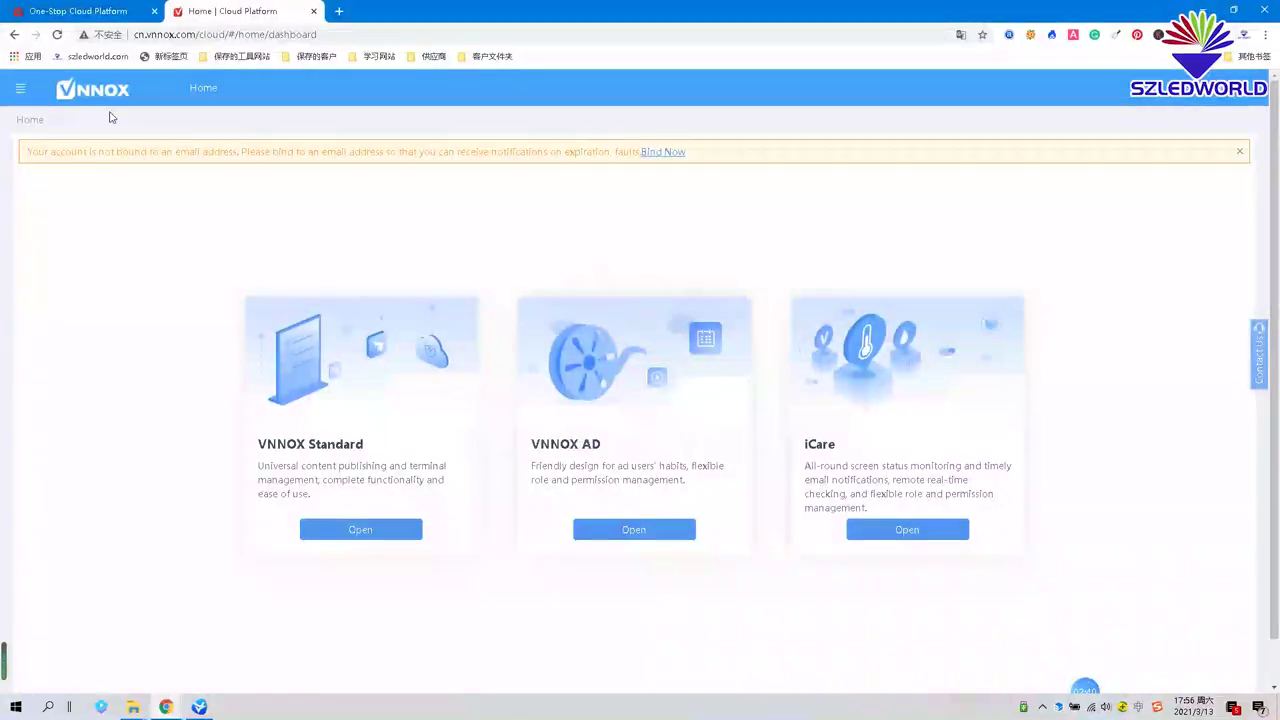
pyautogui.click(72, 8)
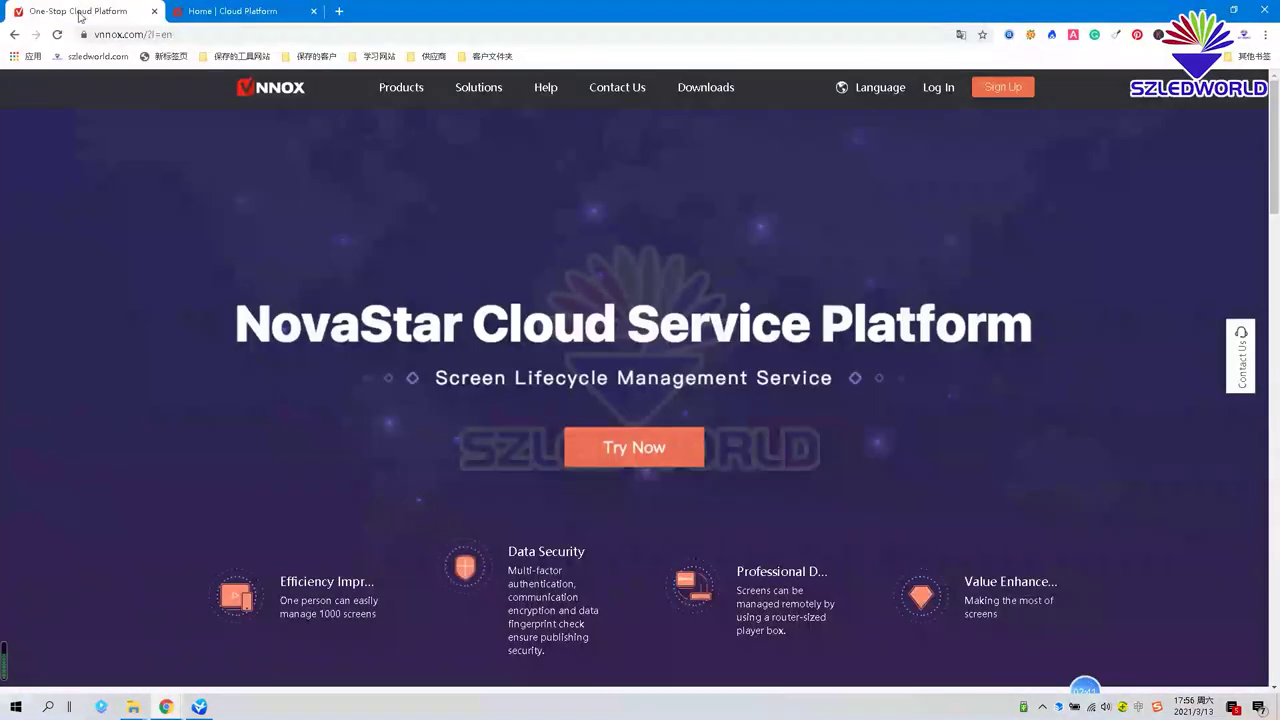
pyautogui.click(938, 90)
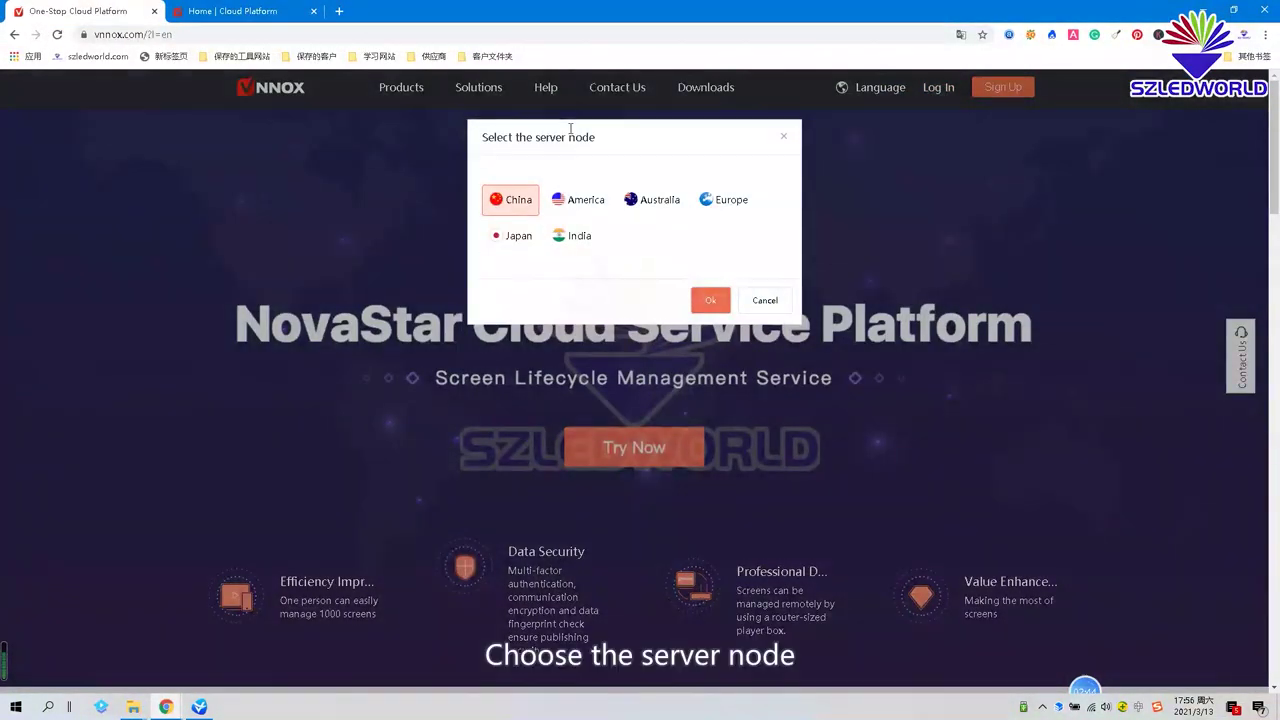
pyautogui.click(712, 302)
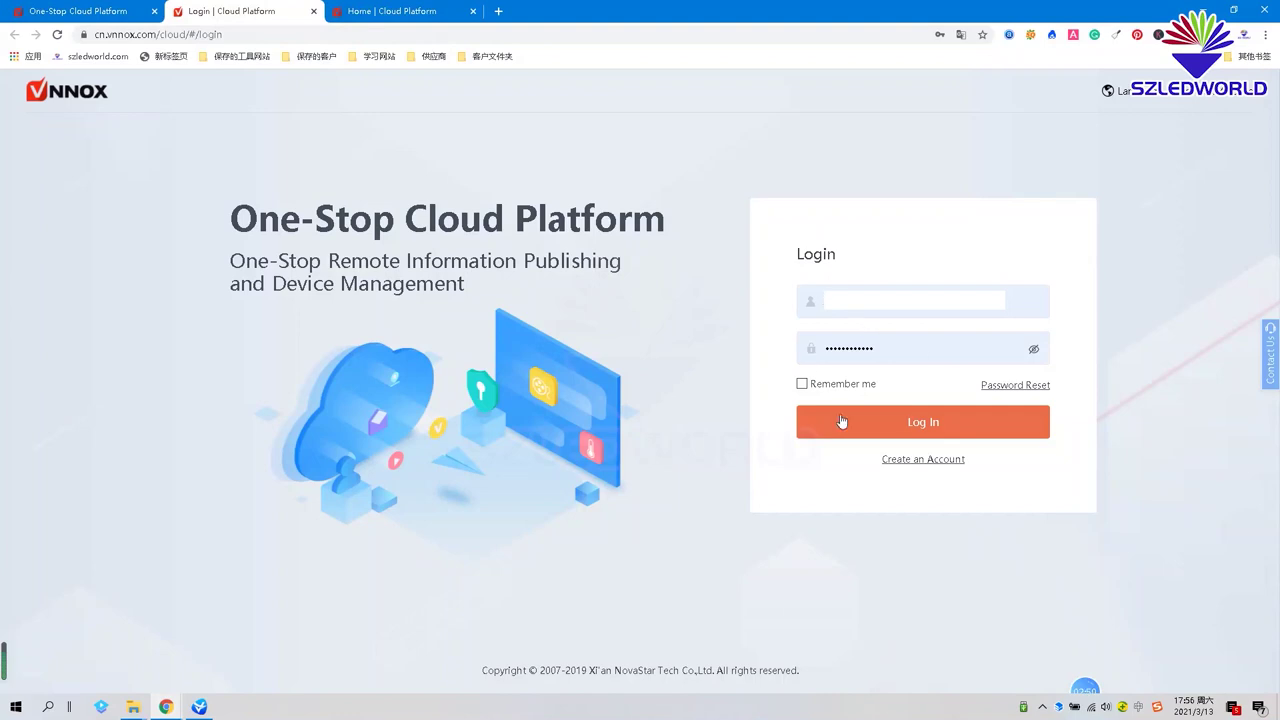
pyautogui.click(919, 422)
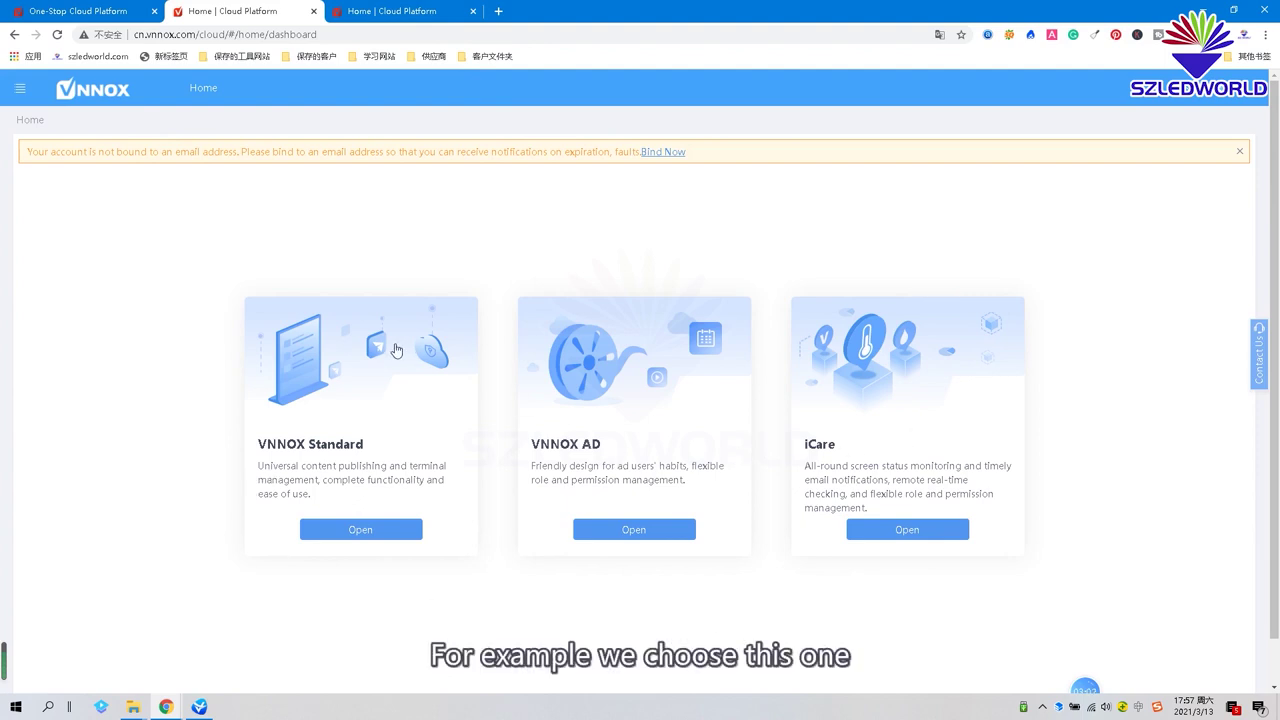
# Open VNNOX Standard and go to Player Authentication from the account menu
pyautogui.click(376, 541)
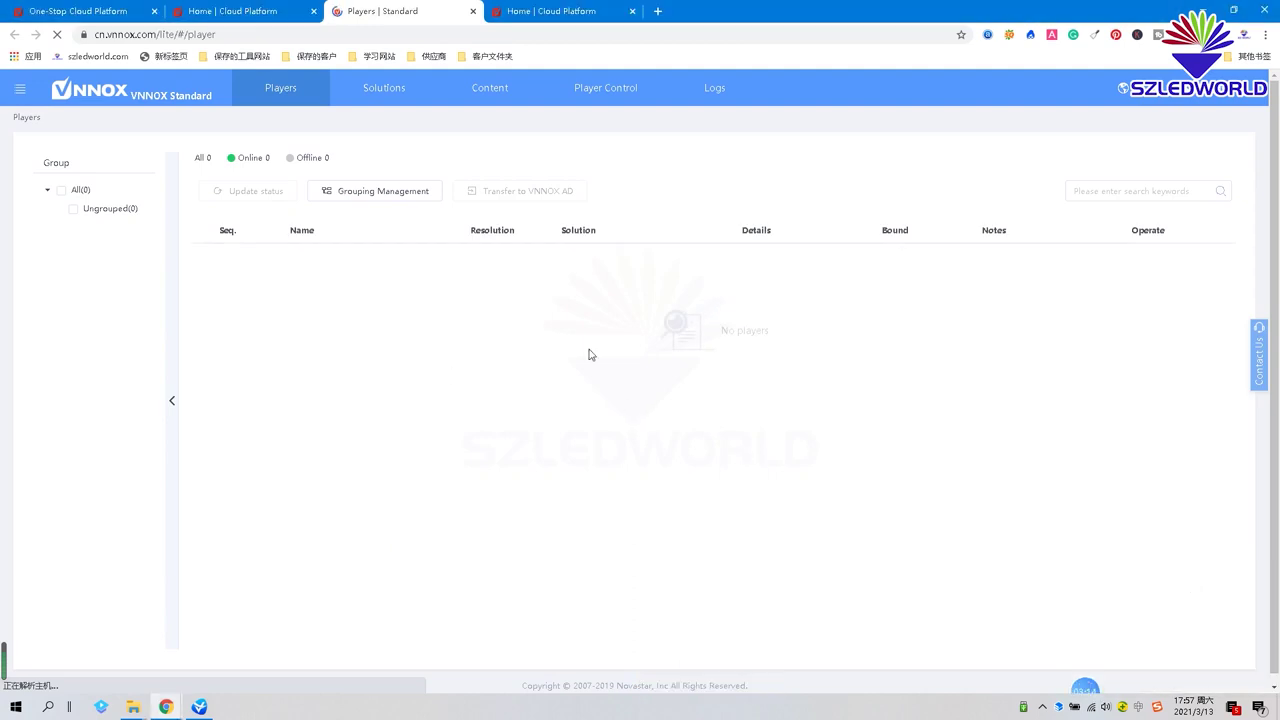
pyautogui.click(1247, 98)
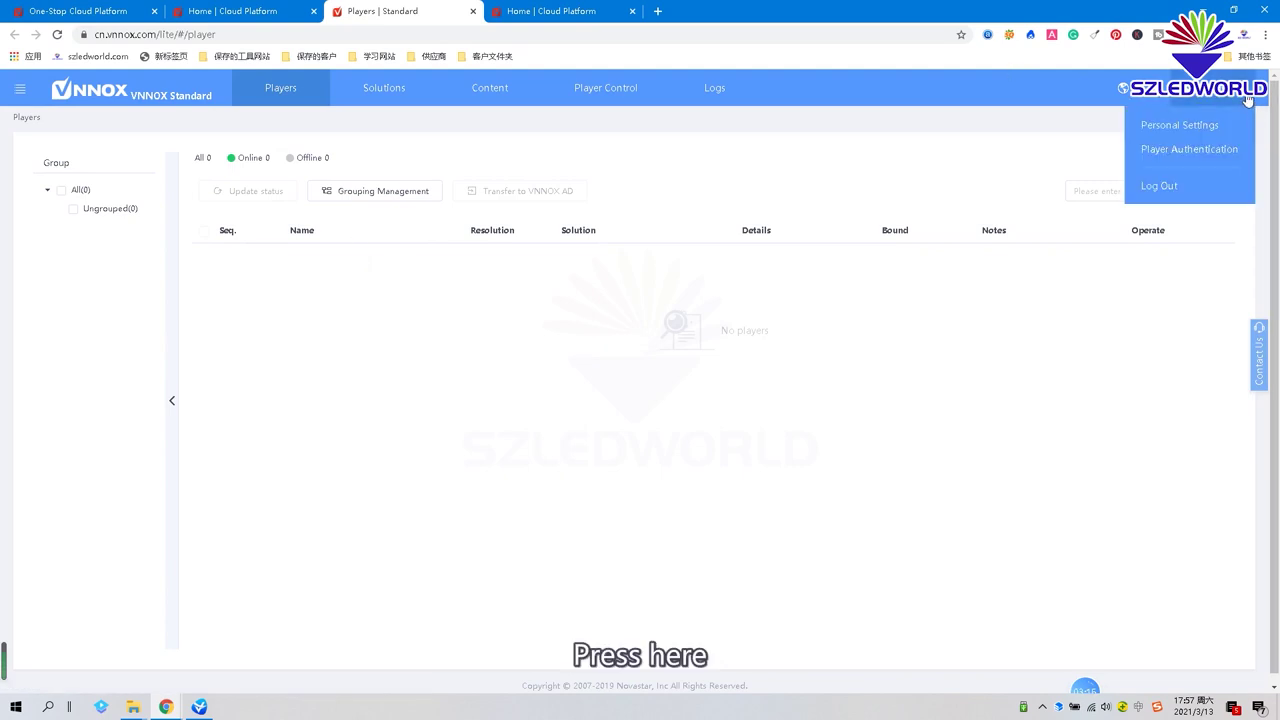
pyautogui.click(1172, 159)
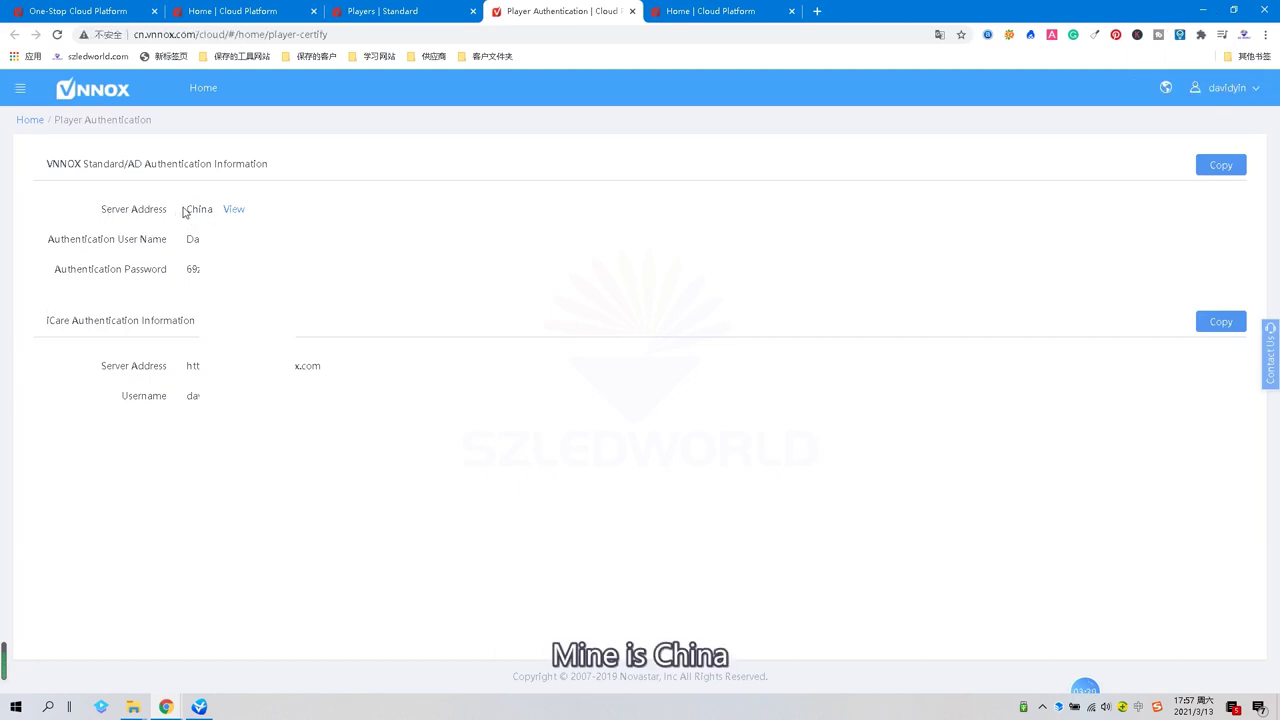
# Set the ViPlex server address to China and paste in the authentication user name
pyautogui.click(199, 707)
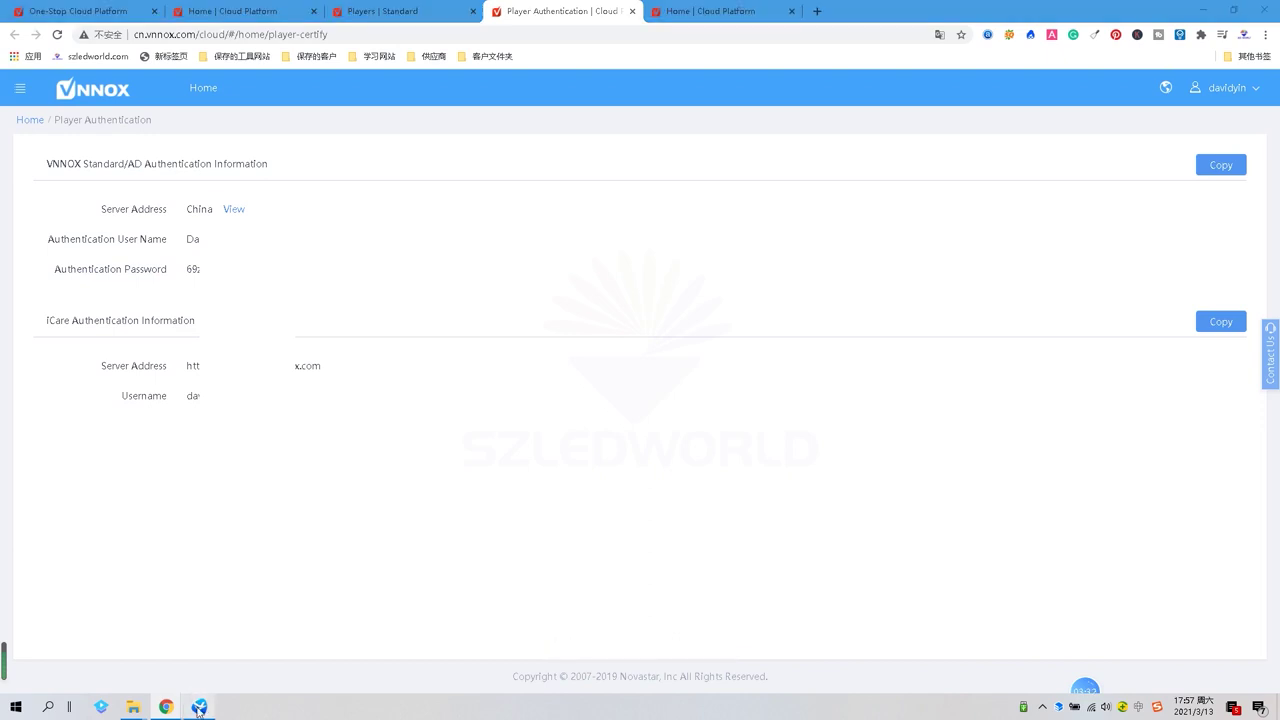
pyautogui.click(697, 260)
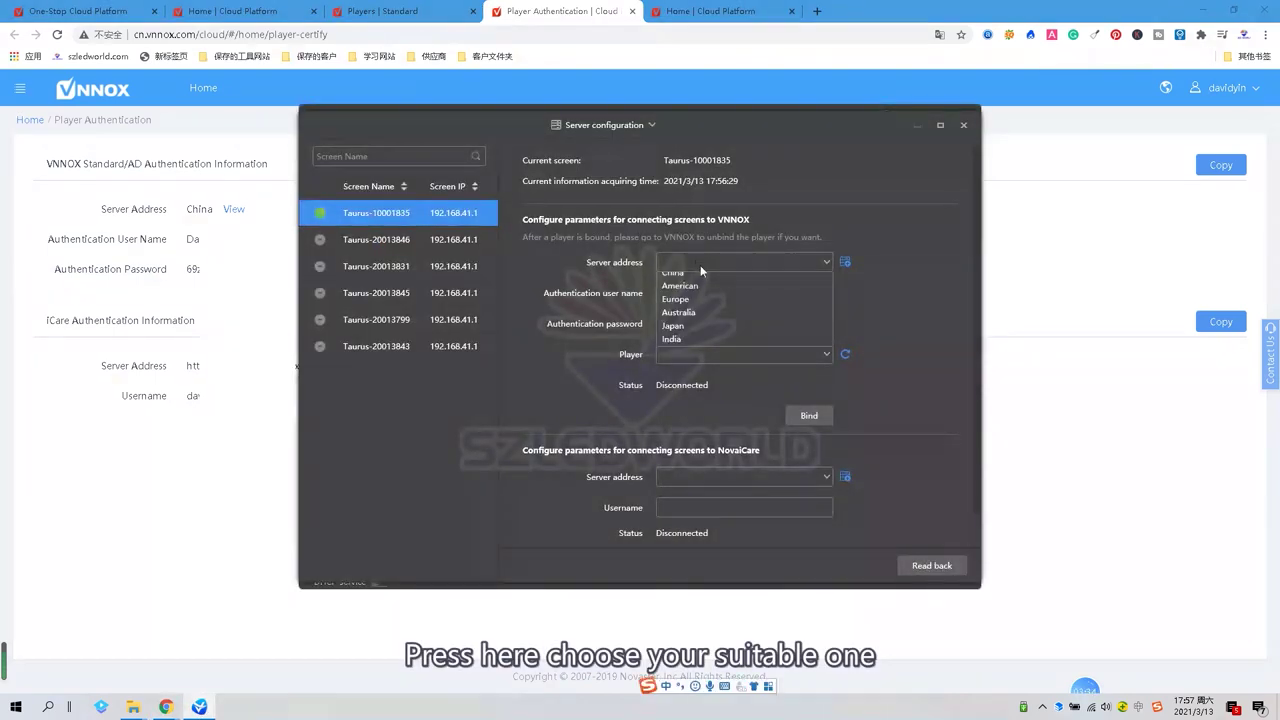
pyautogui.click(727, 281)
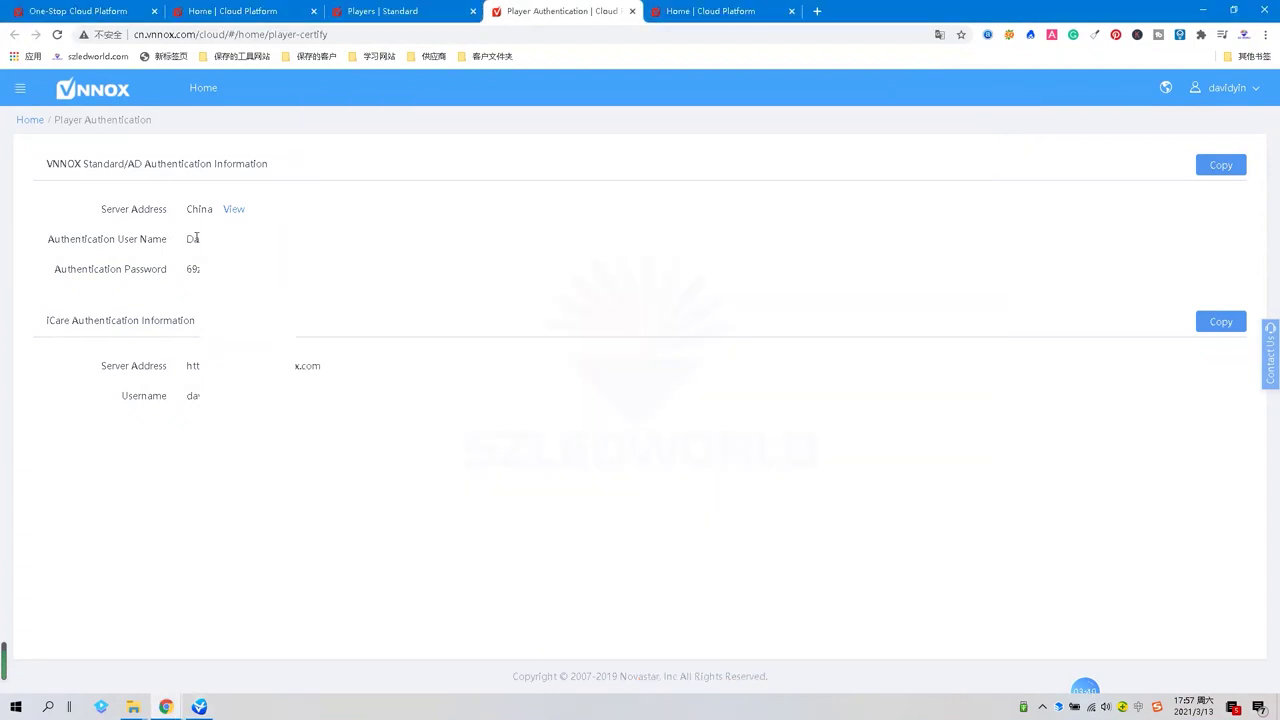
pyautogui.doubleClick(190, 239)
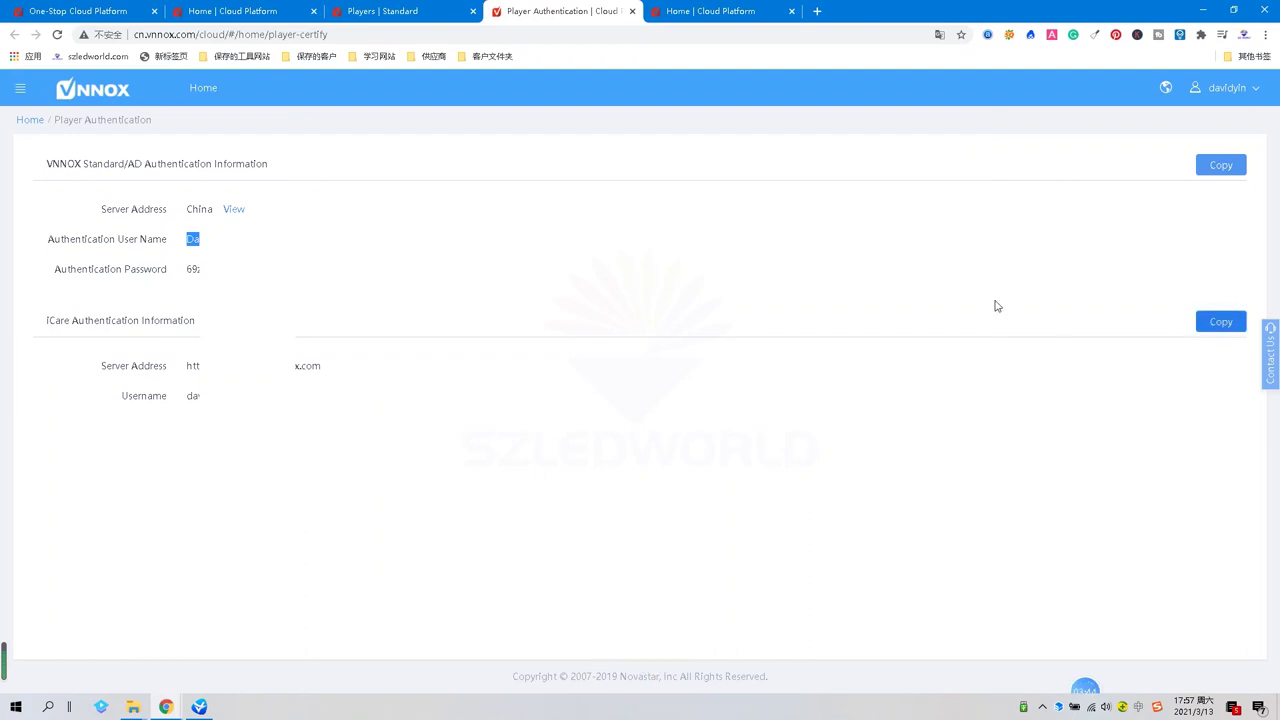
pyautogui.click(199, 707)
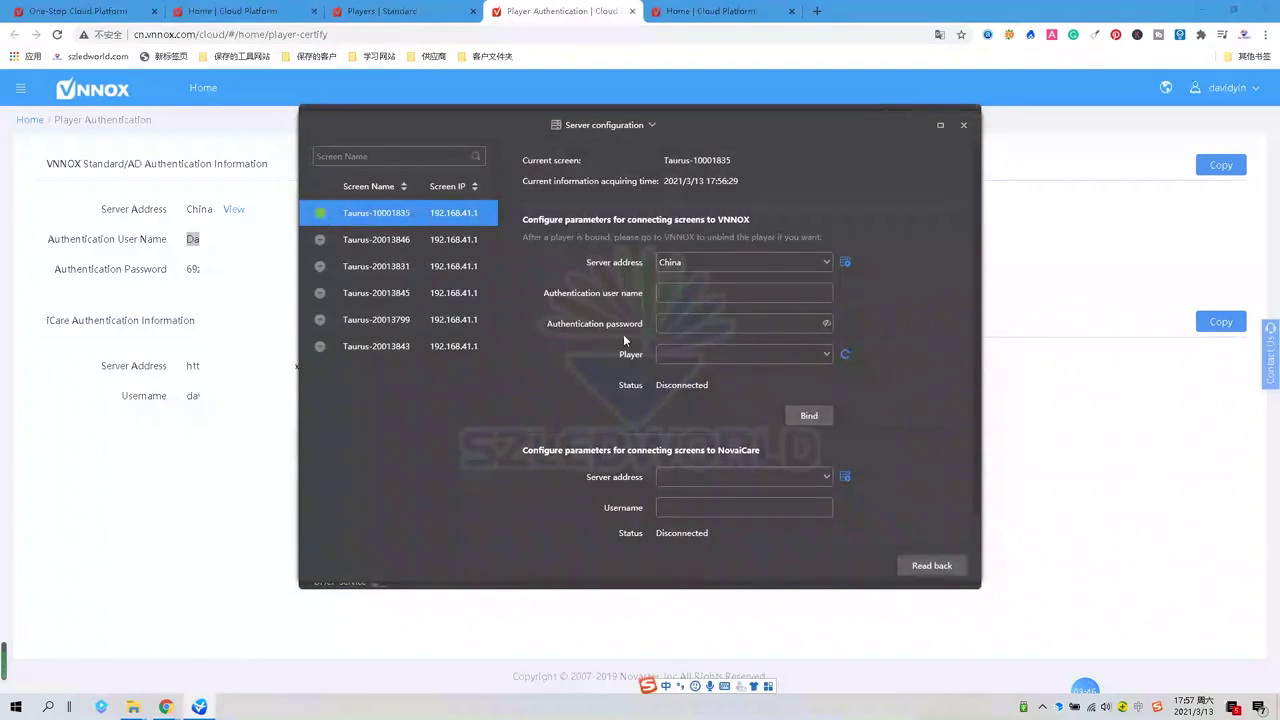
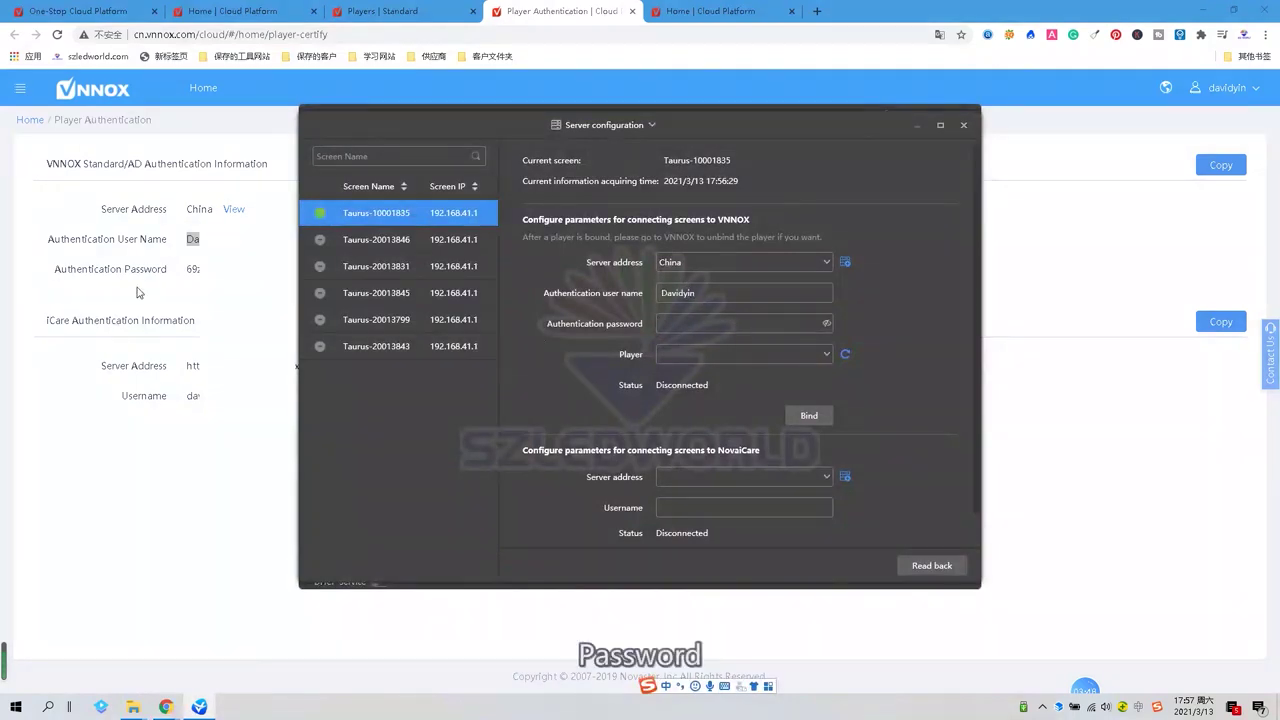
# Paste the authentication password and bind the screen to the Bind to VNNOX Lite player
pyautogui.hotkey('alt', 'Tab')
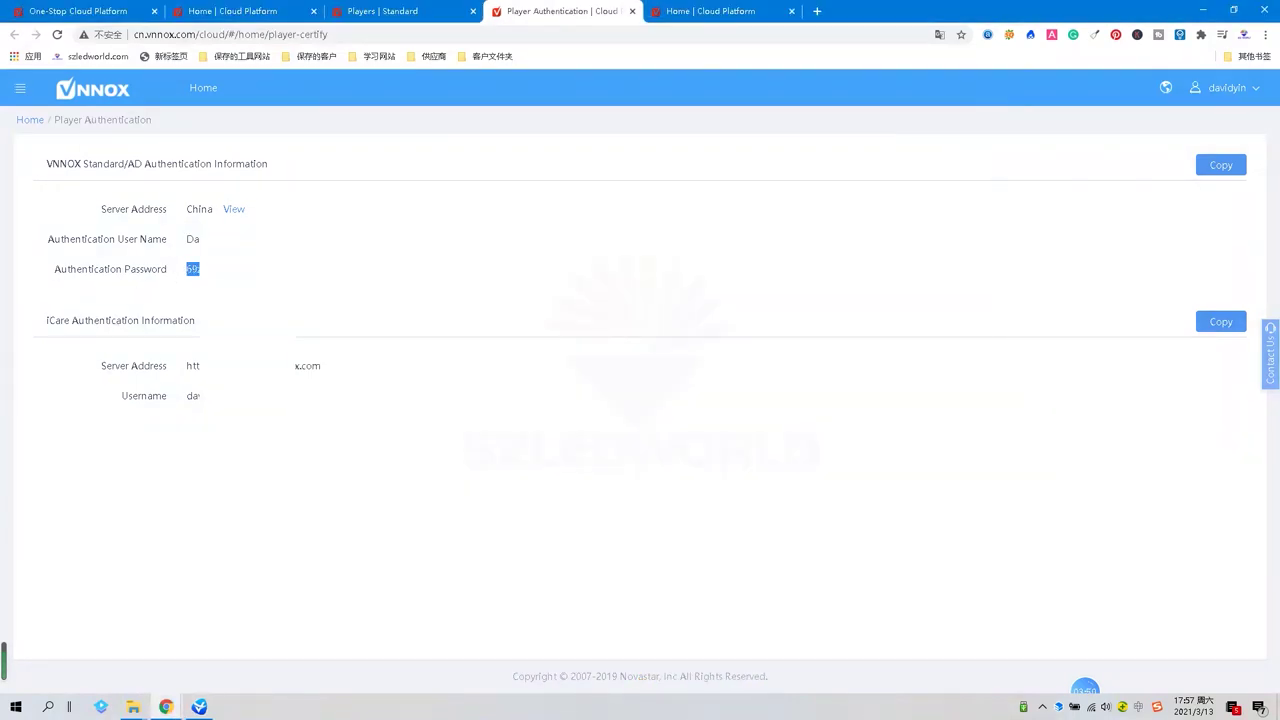
pyautogui.click(199, 707)
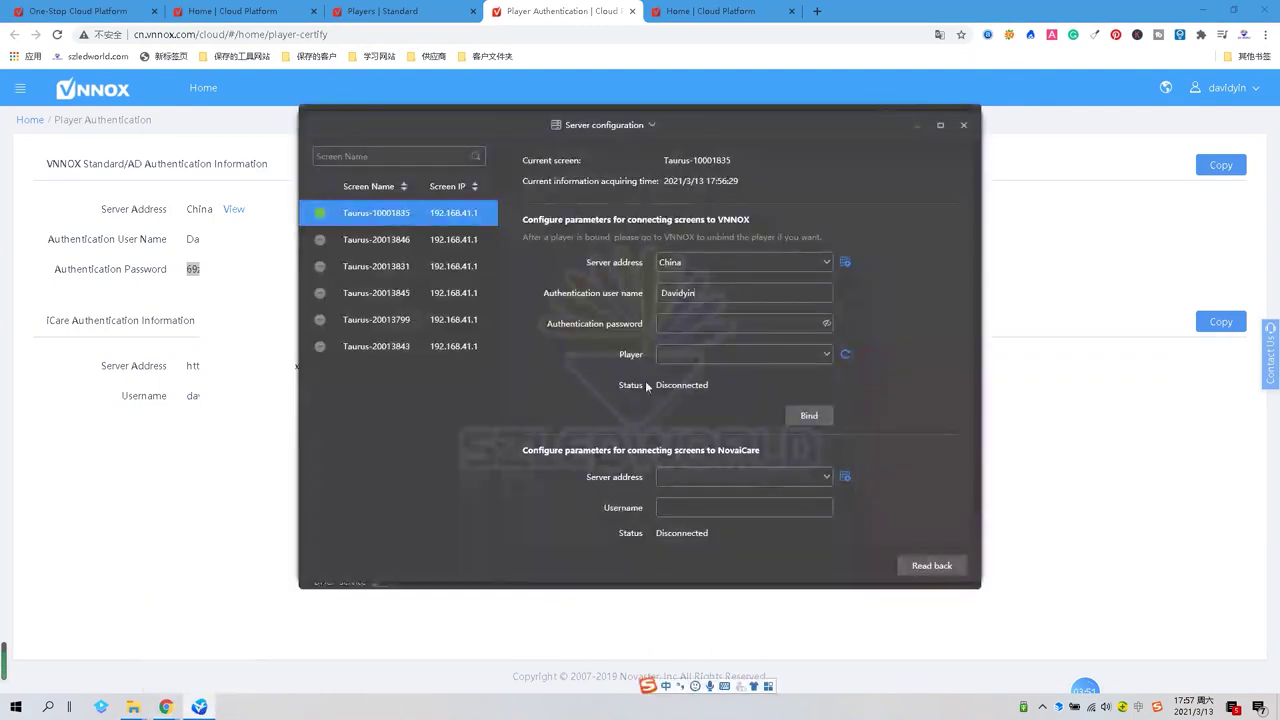
pyautogui.click(682, 321)
pyautogui.hotkey('ctrl', 'v')
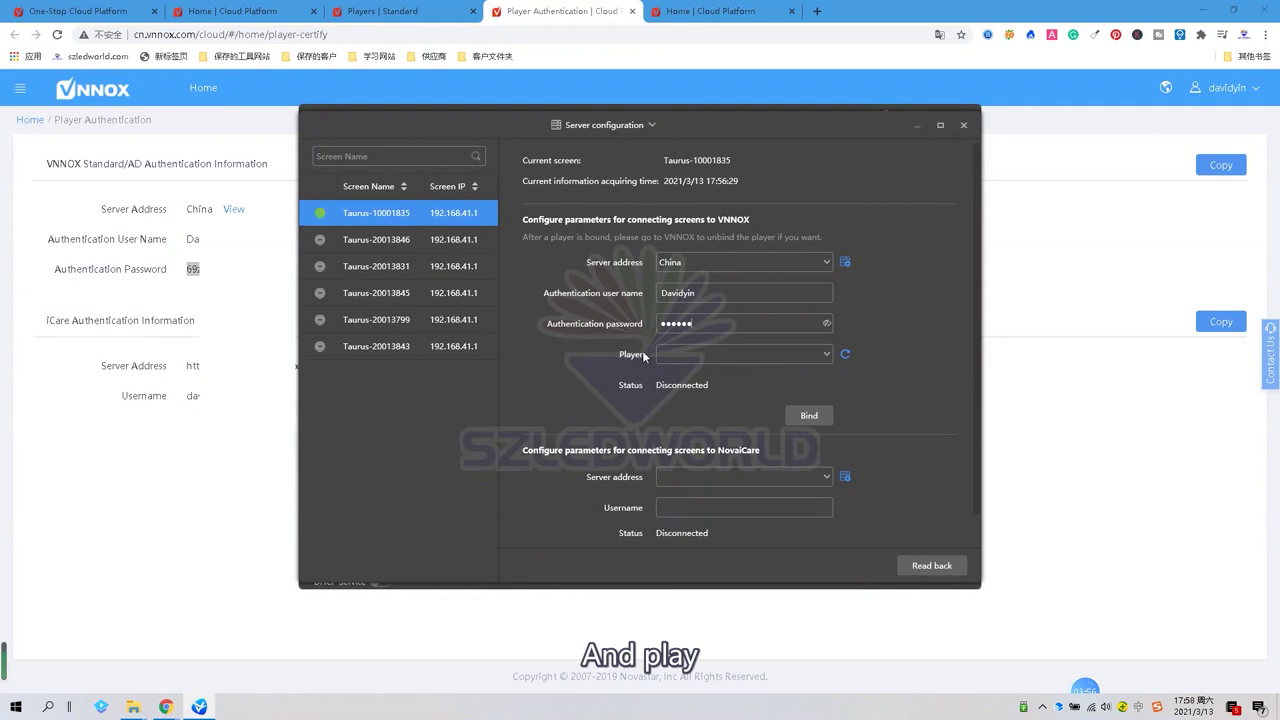
pyautogui.click(845, 356)
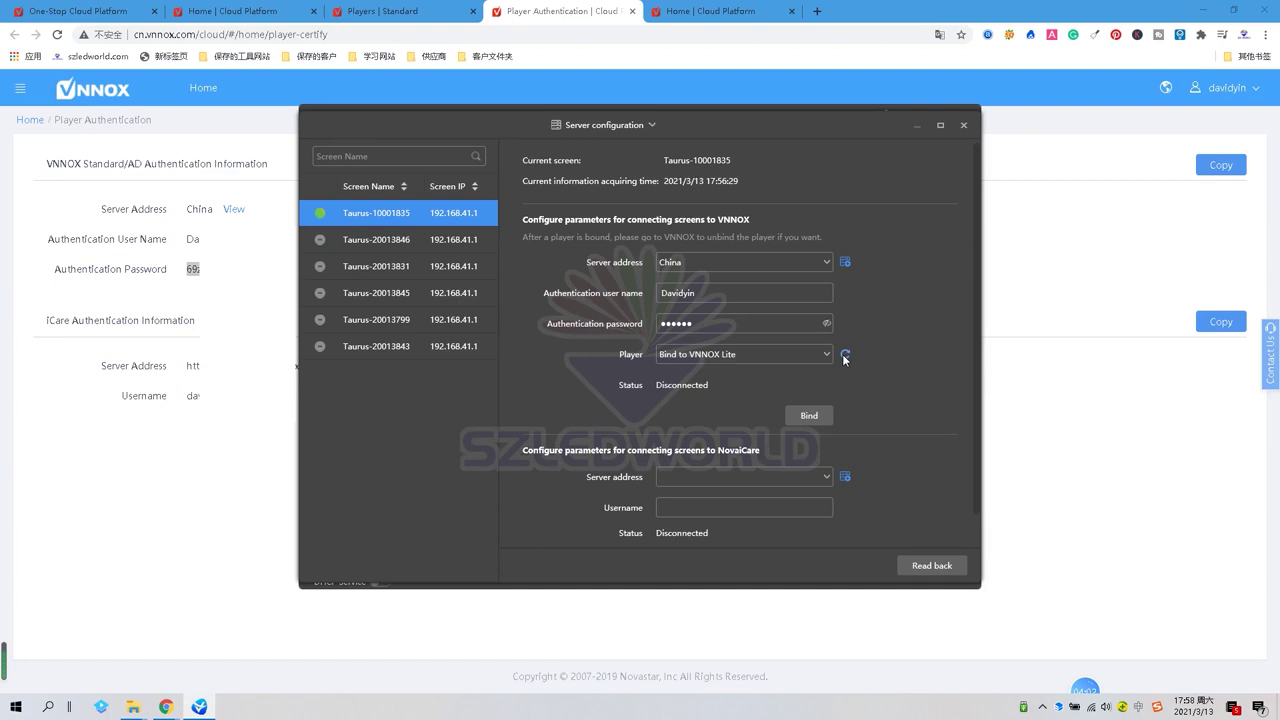
pyautogui.click(812, 416)
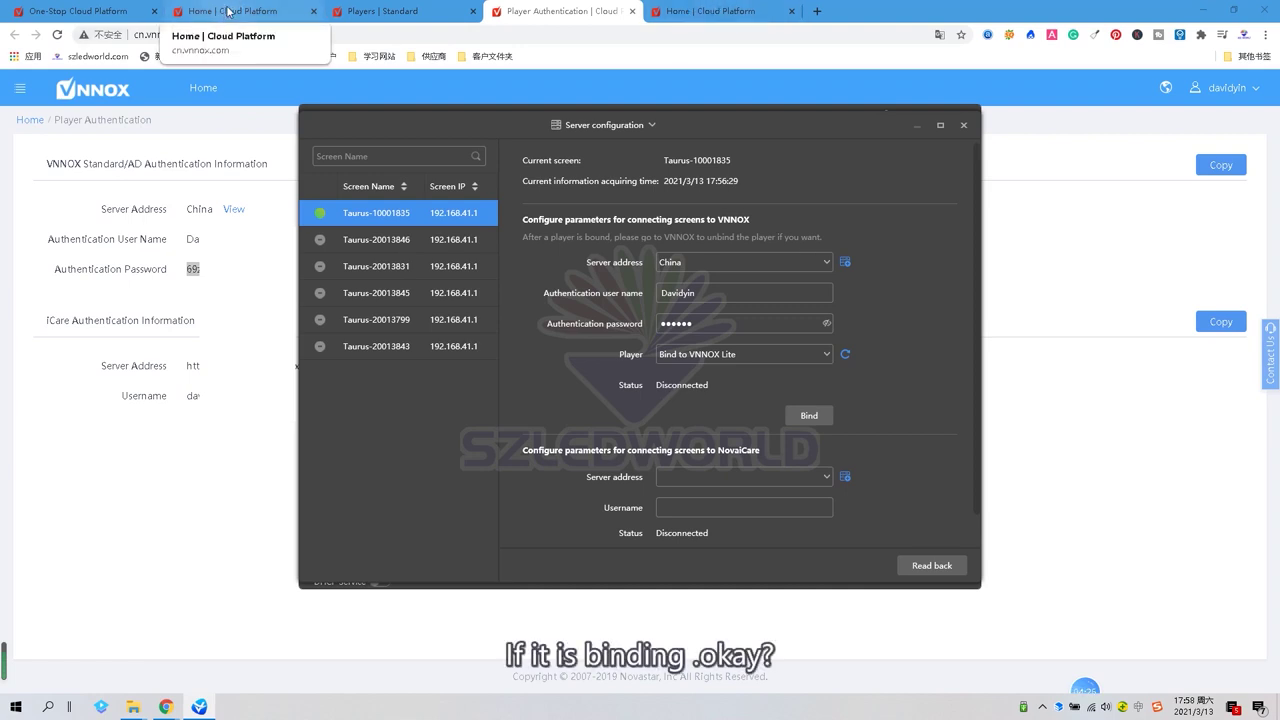
# Reload the Standard Players page so Bind to VNNOX Lite shows as online and bound
pyautogui.click(228, 11)
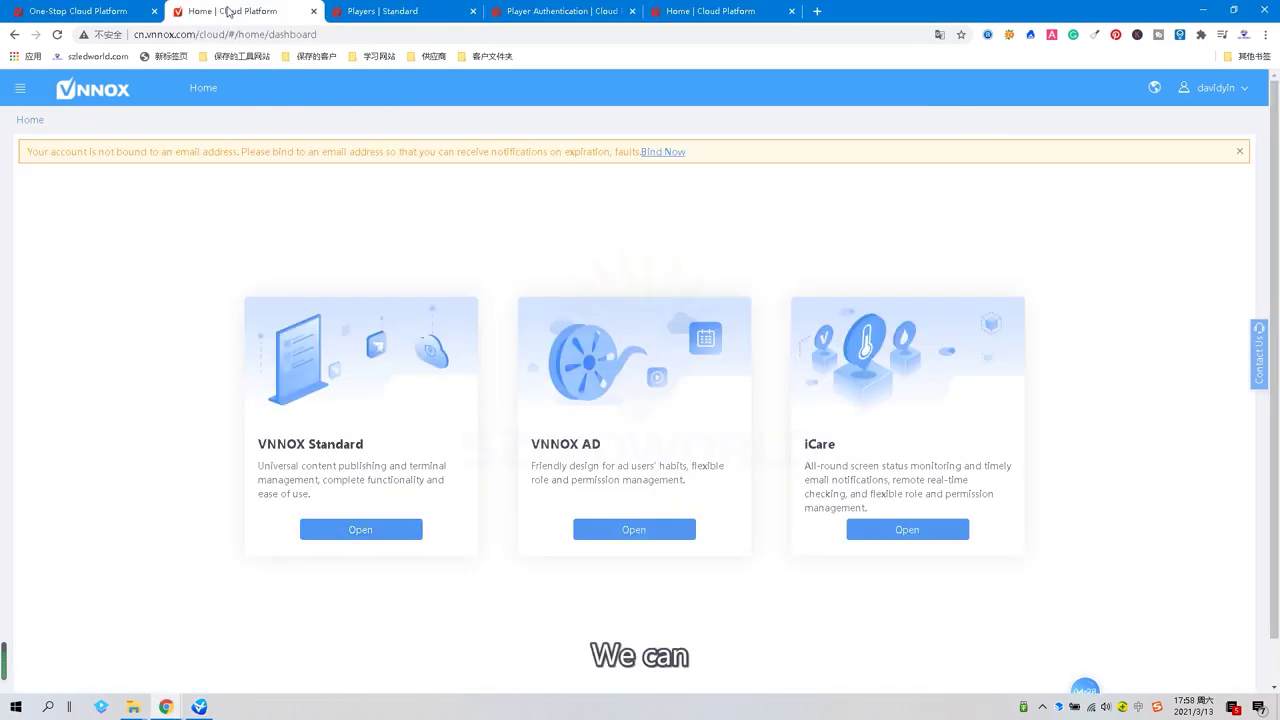
pyautogui.click(448, 10)
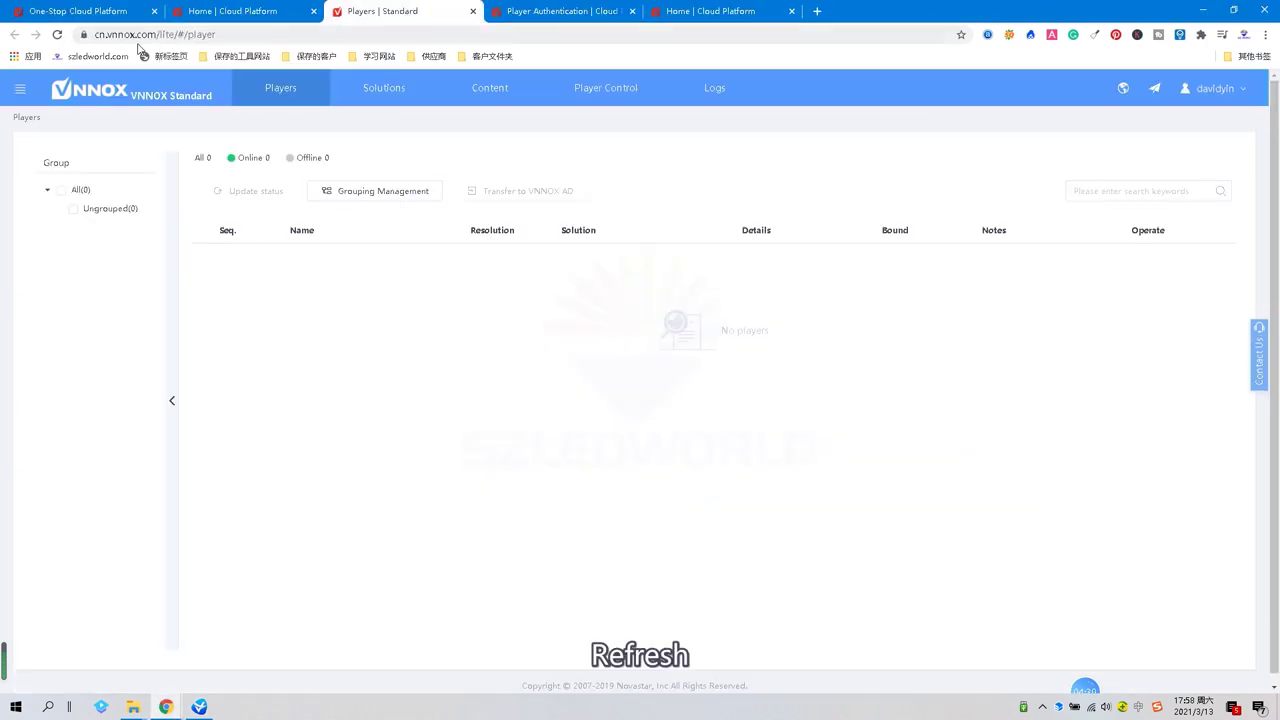
pyautogui.click(57, 34)
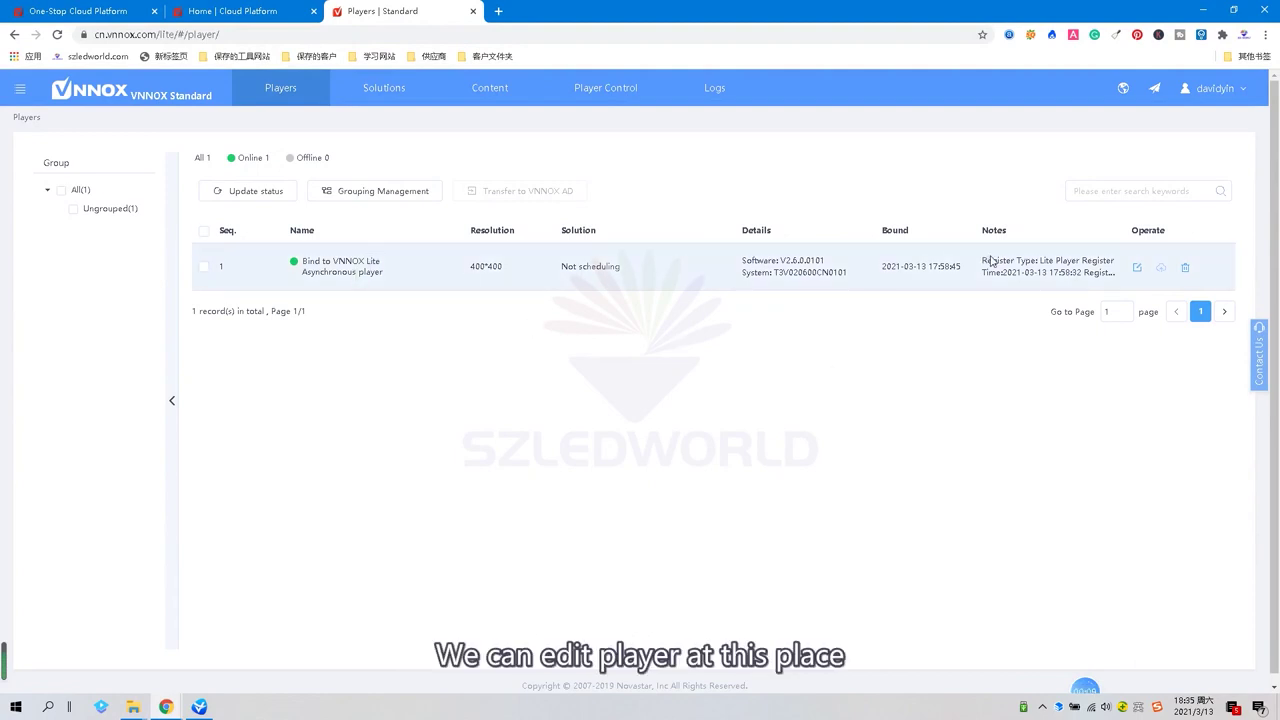
pyautogui.click(1137, 267)
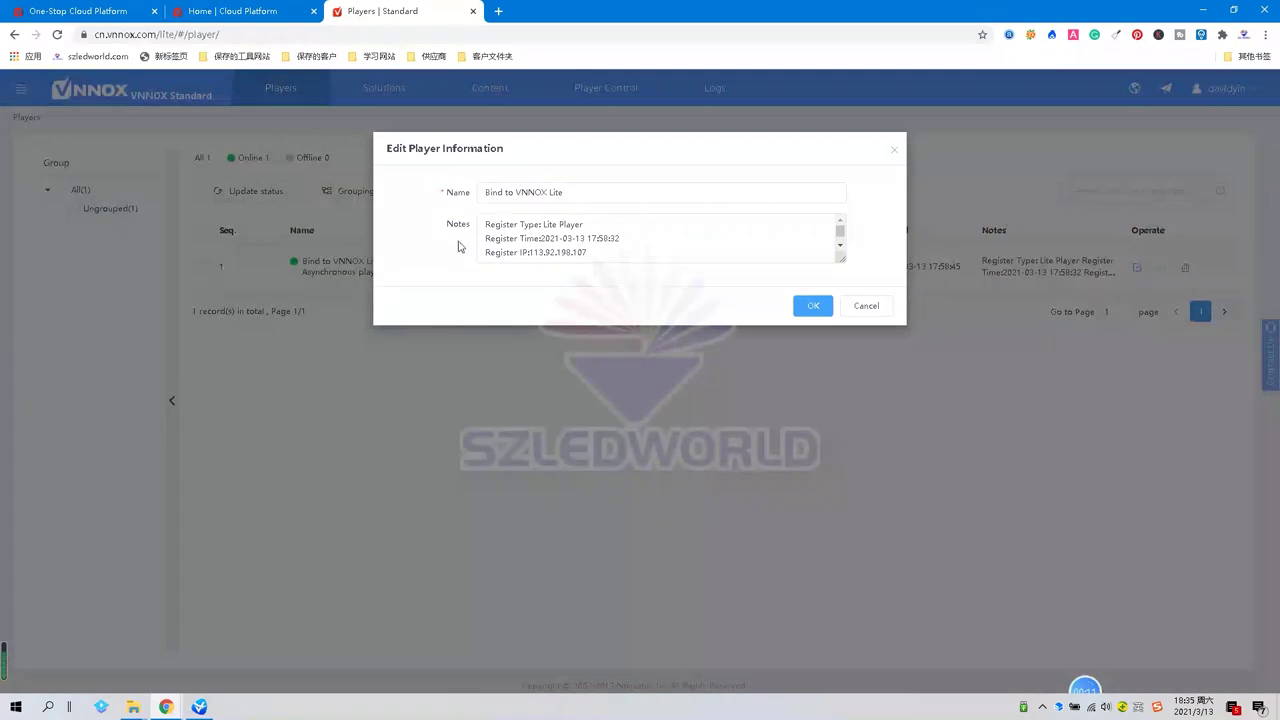
pyautogui.moveTo(580, 192); pyautogui.dragTo(445, 200)
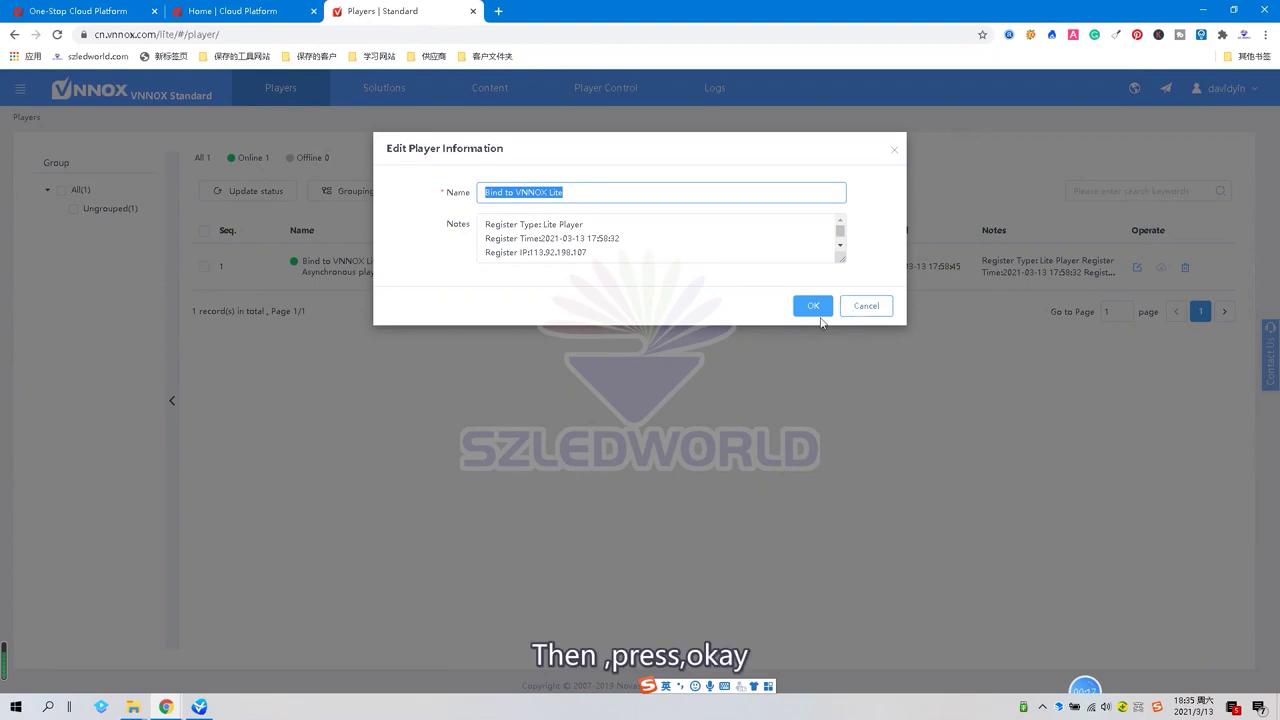
pyautogui.click(872, 305)
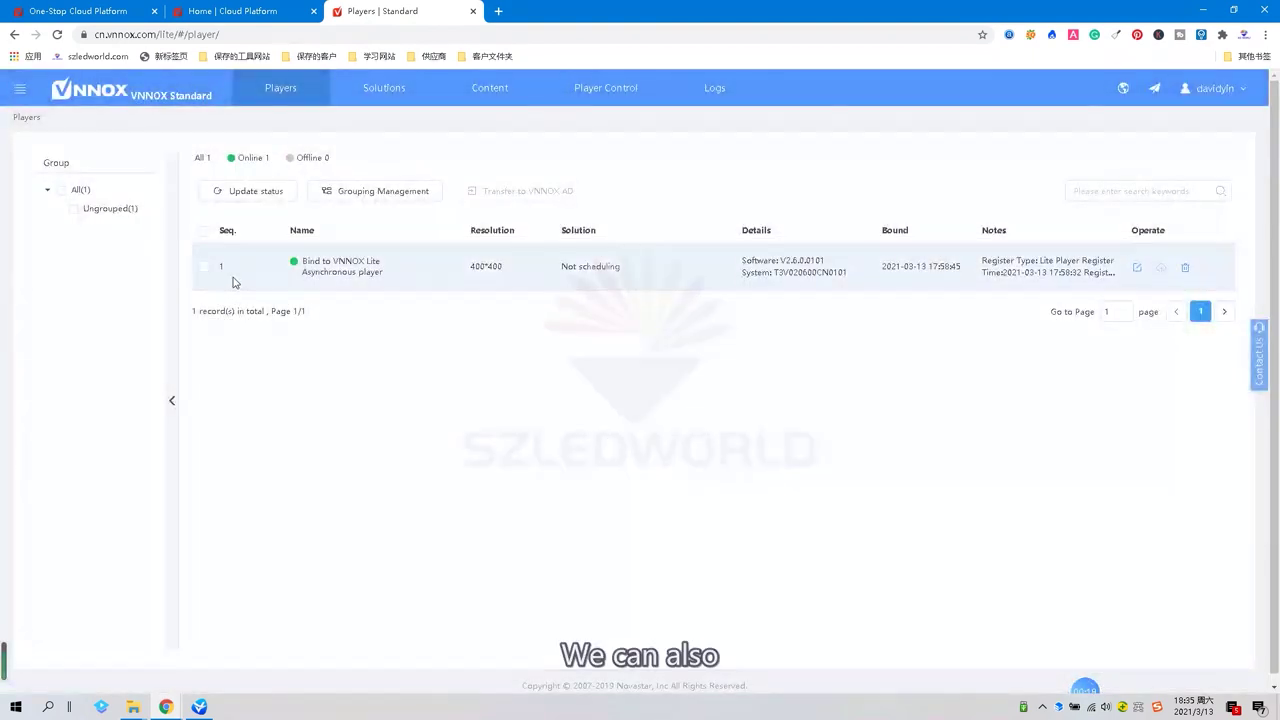
pyautogui.click(205, 268)
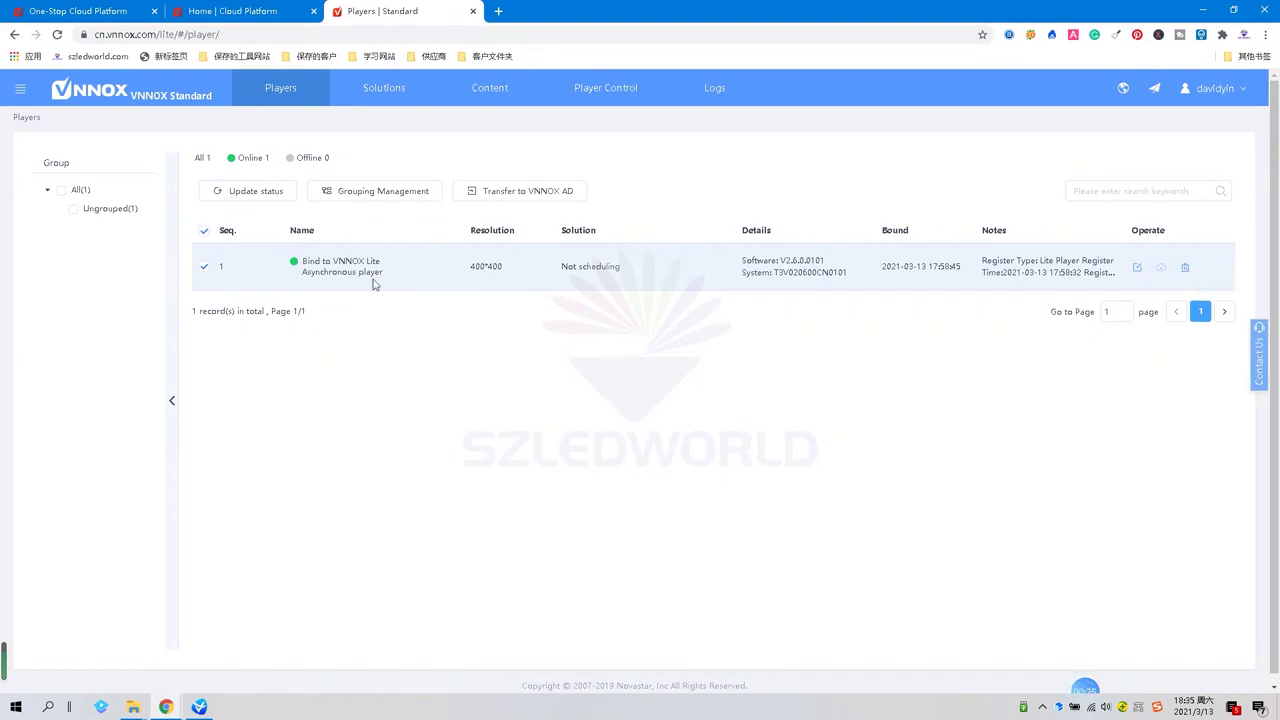
pyautogui.click(204, 269)
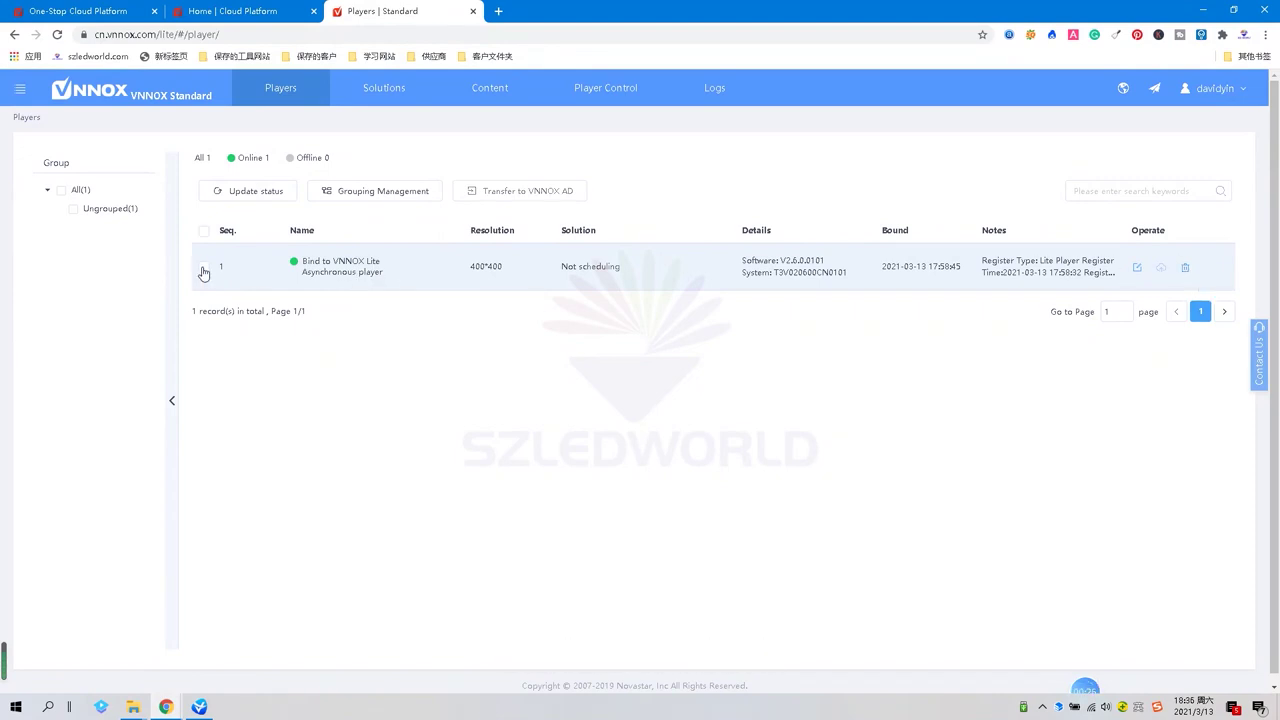
# Upload all four files from the Video folder, three pictures and one video, to Content
pyautogui.click(505, 92)
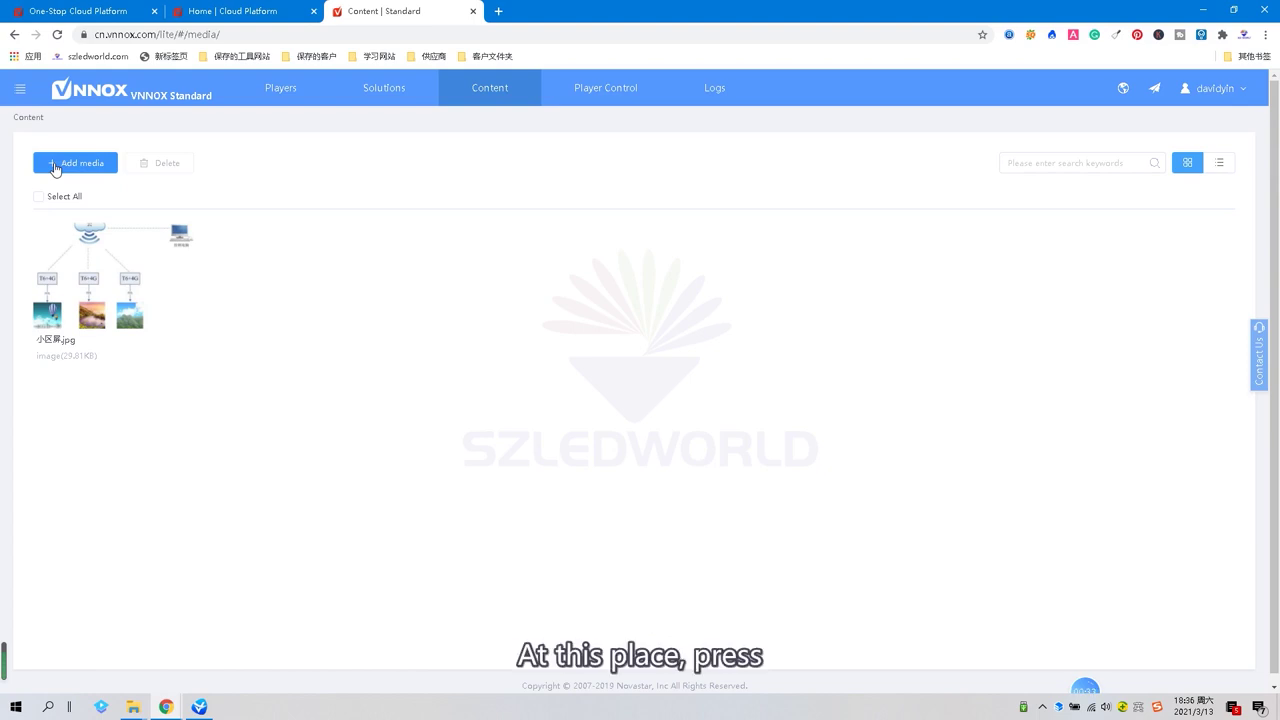
pyautogui.click(55, 165)
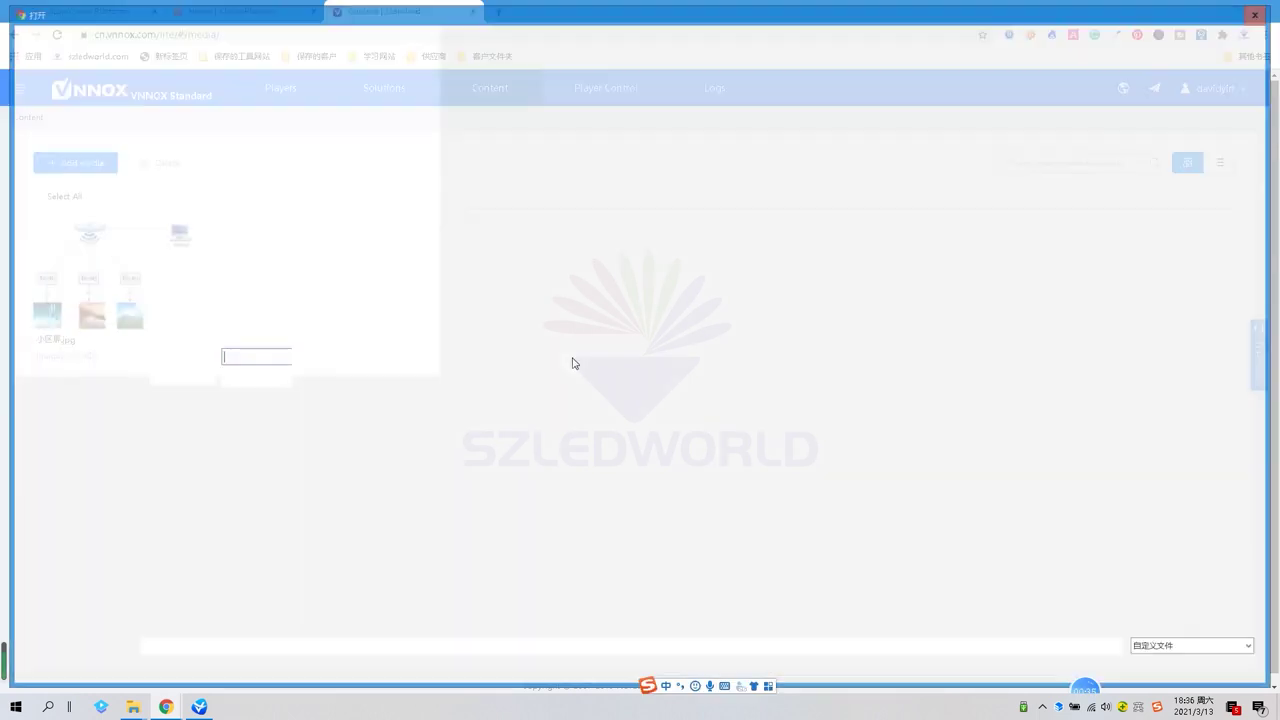
pyautogui.moveTo(597, 257); pyautogui.dragTo(199, 120)
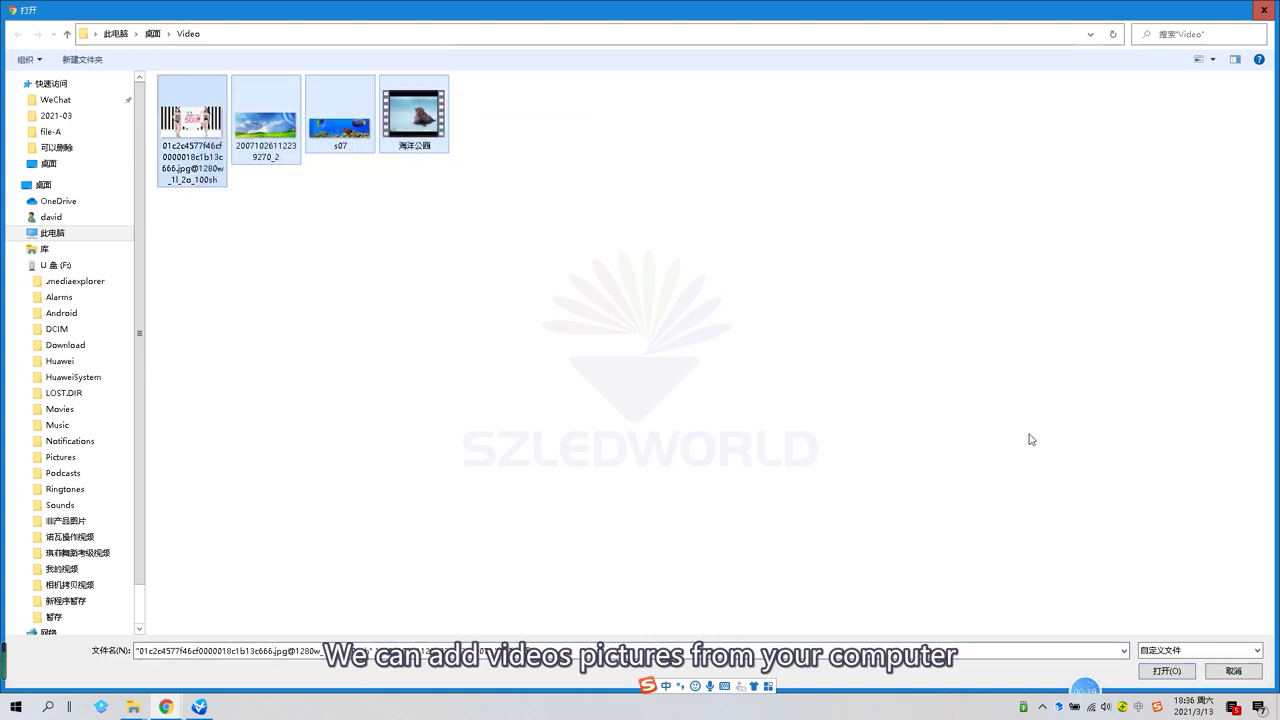
pyautogui.click(1160, 671)
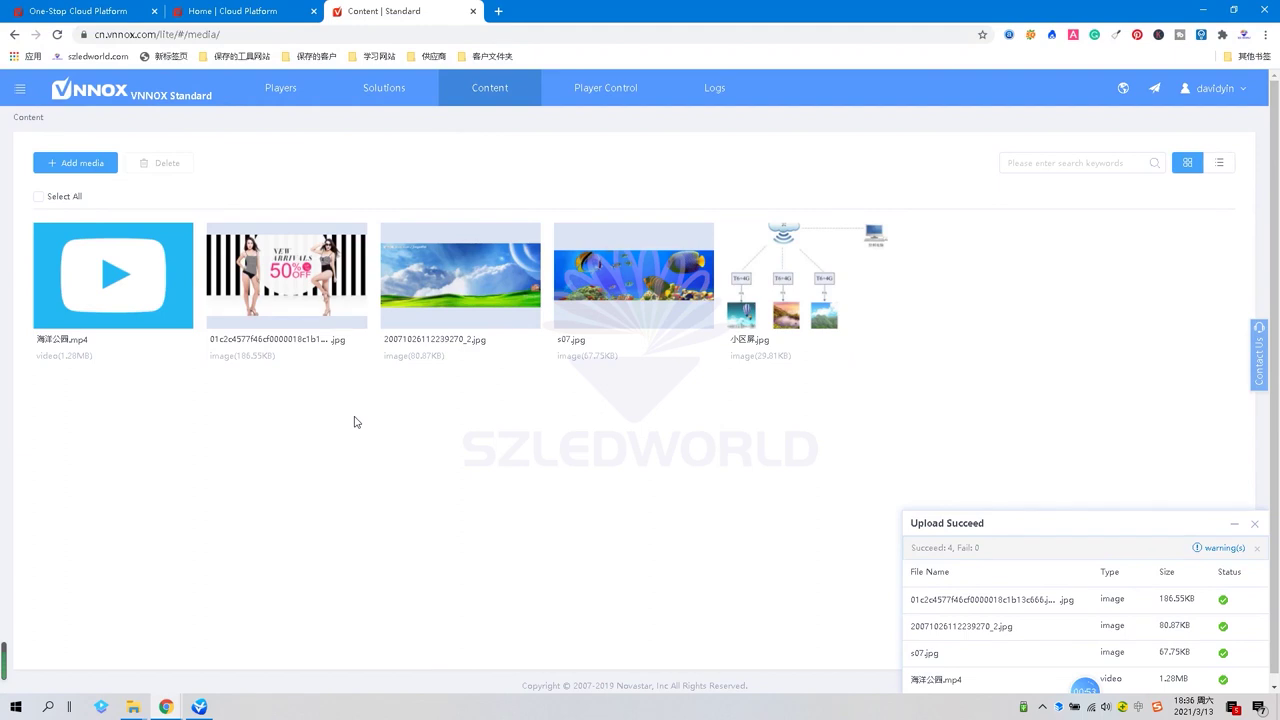
# Create a new solution named SZLEDWORLD, keeping the 960 × 288 resolution
pyautogui.click(381, 92)
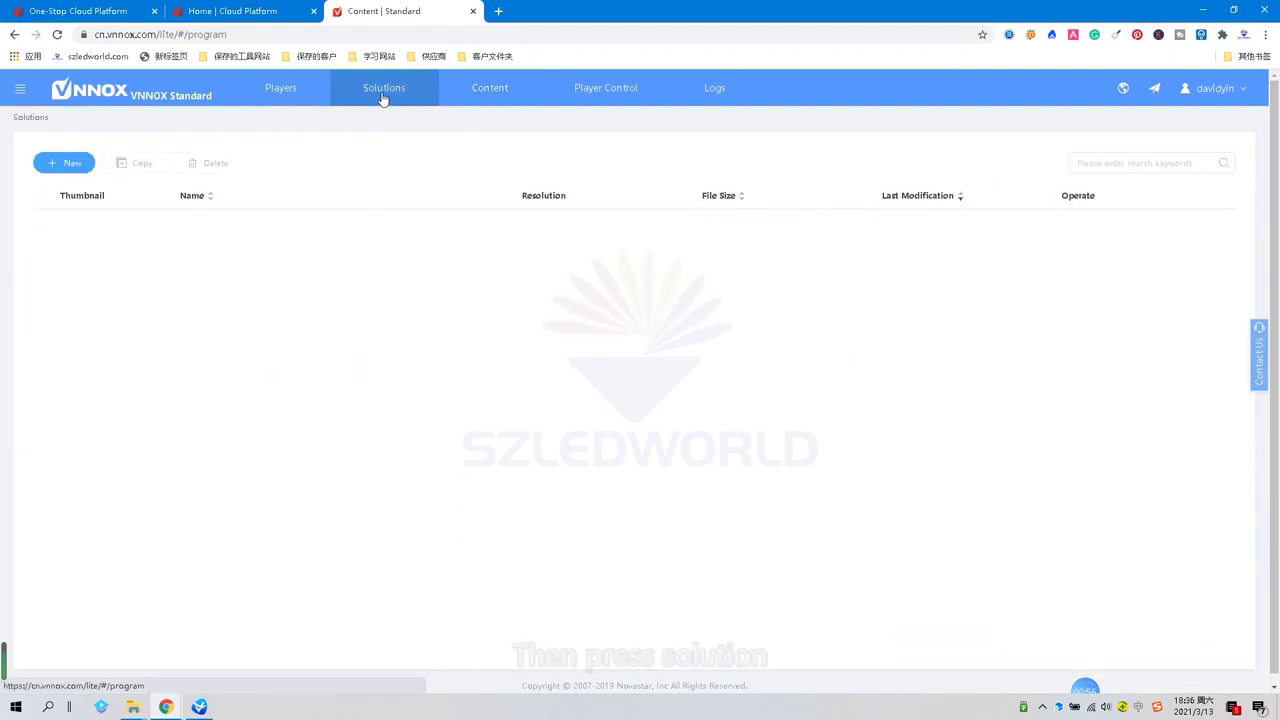
pyautogui.click(77, 166)
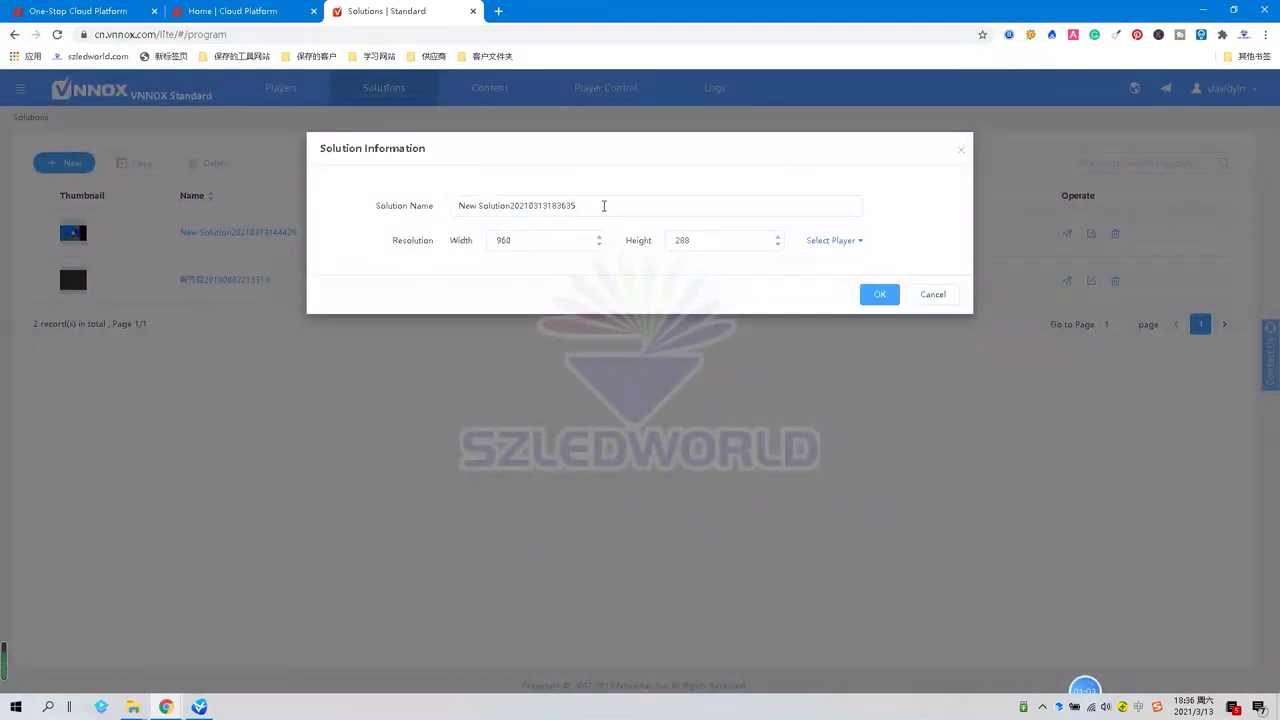
pyautogui.moveTo(604, 206); pyautogui.dragTo(470, 208)
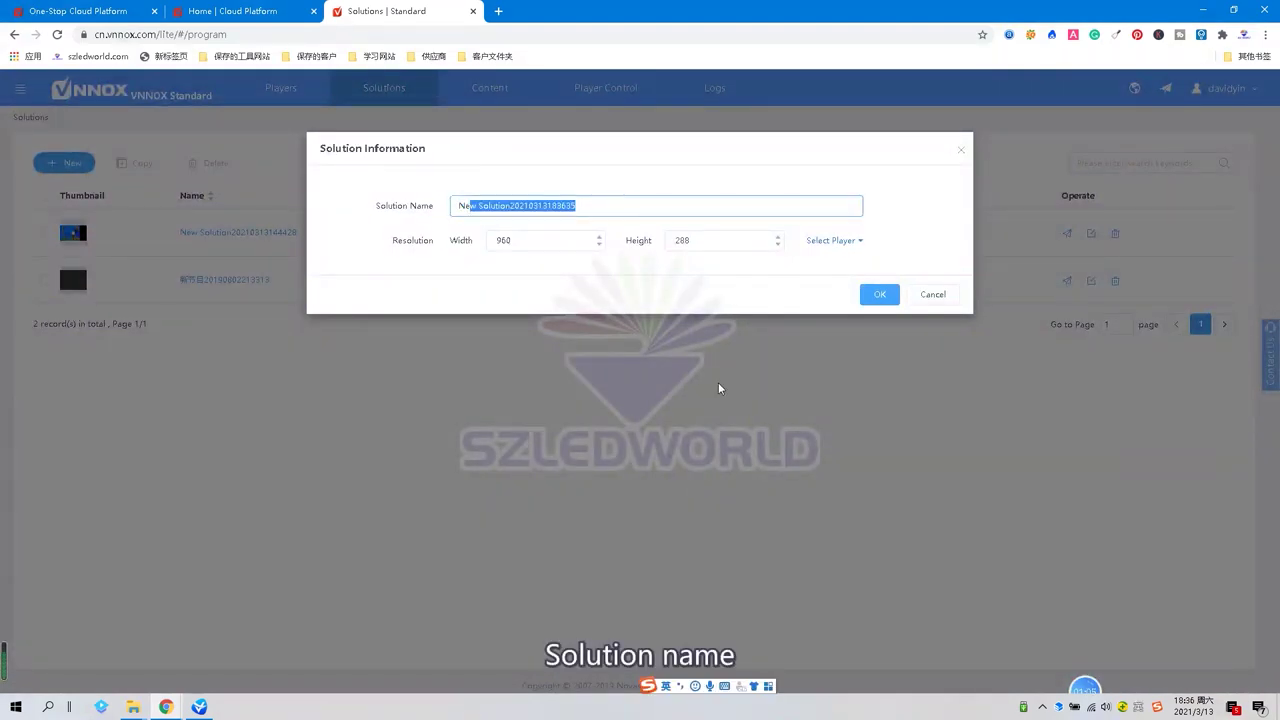
pyautogui.press('BackSpace')
pyautogui.write('SZLEDWO')
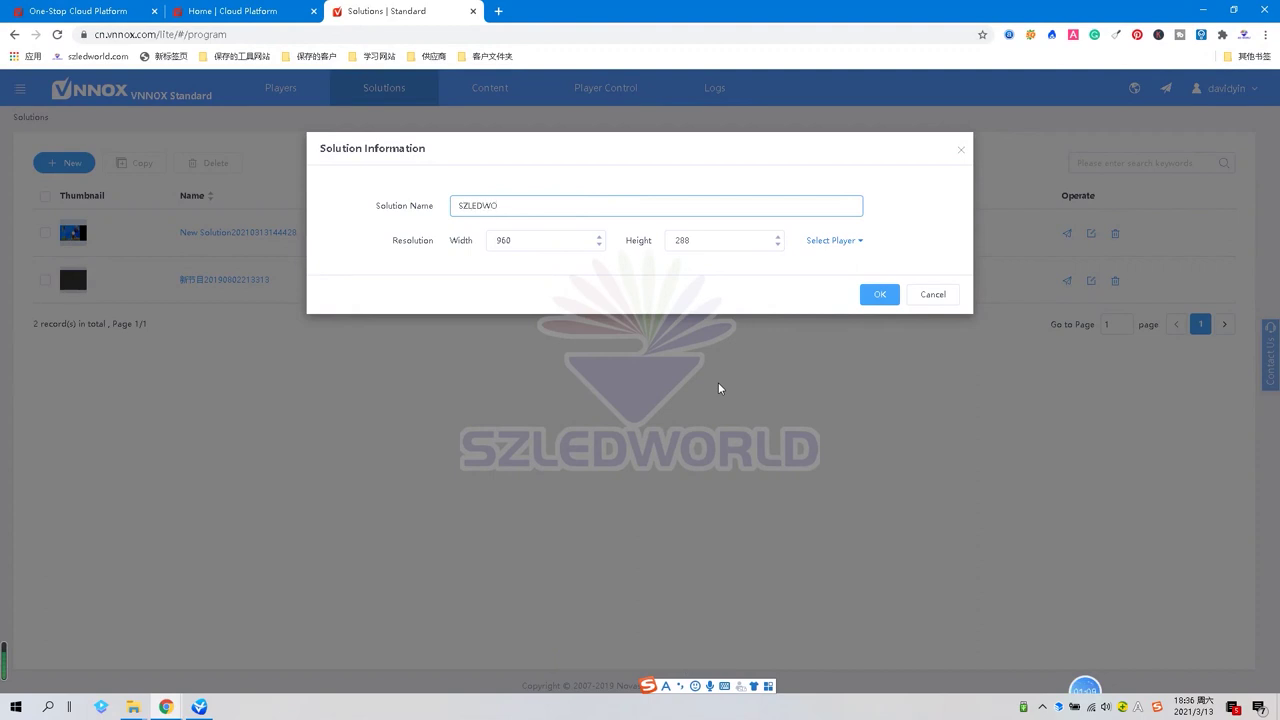
pyautogui.write('RLD')
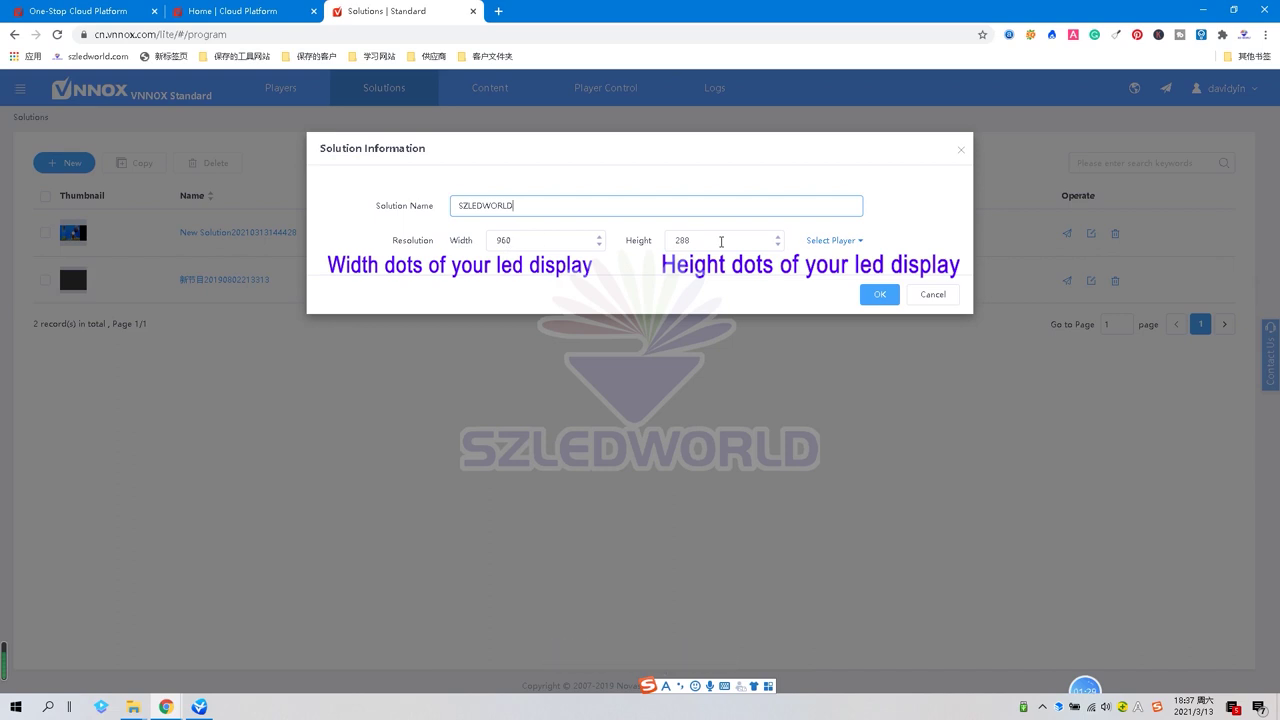
pyautogui.click(878, 296)
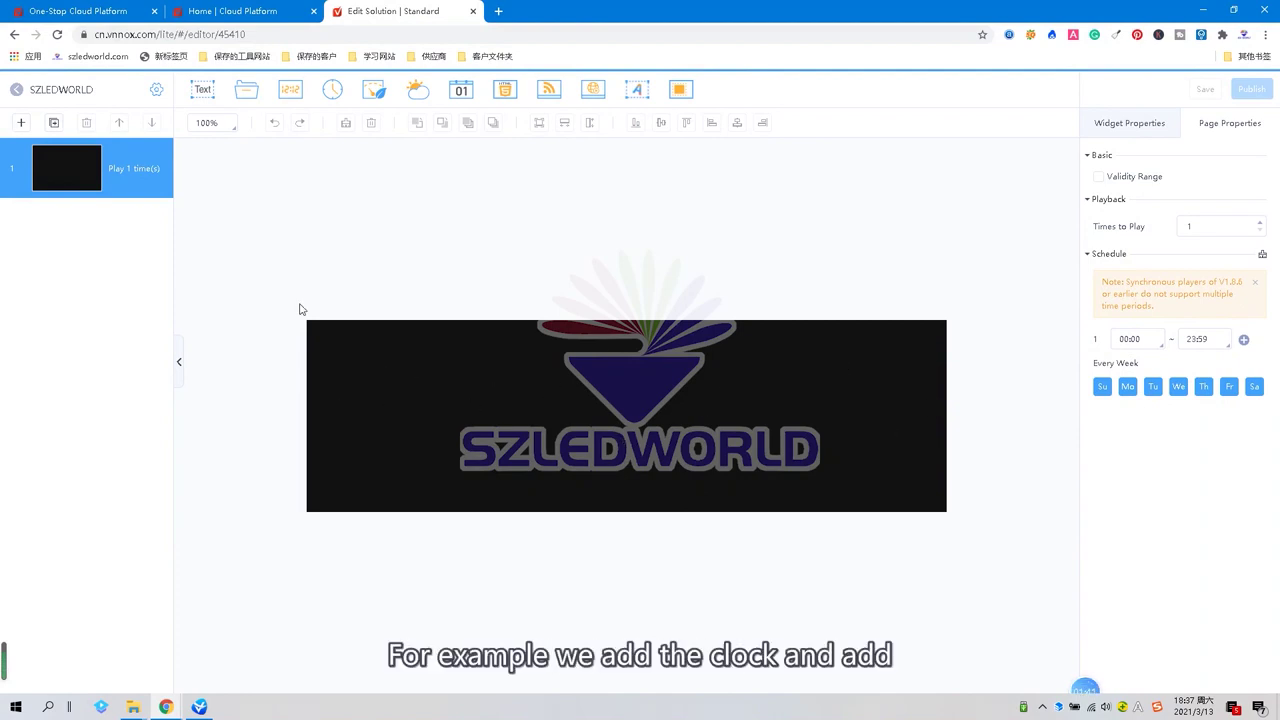
# Add an analogue clock, the 海洋公园.mp4 video and the striped sale picture to the page
pyautogui.click(334, 95)
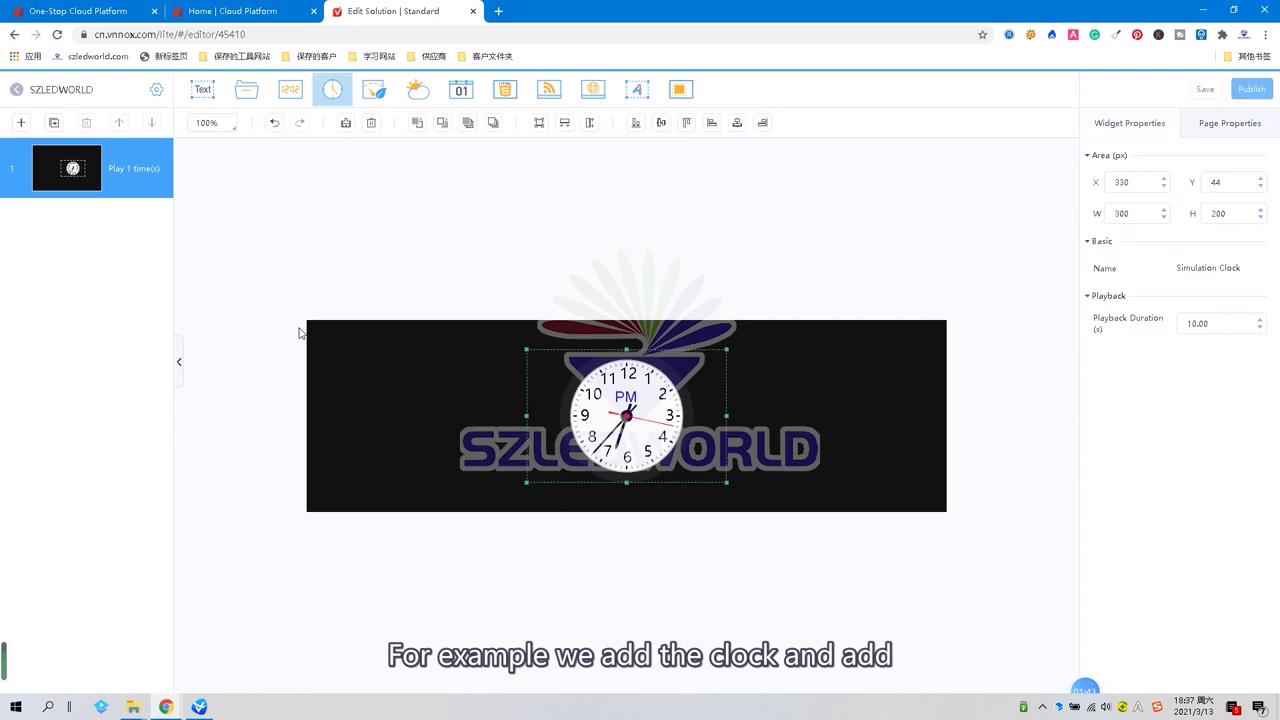
pyautogui.click(241, 91)
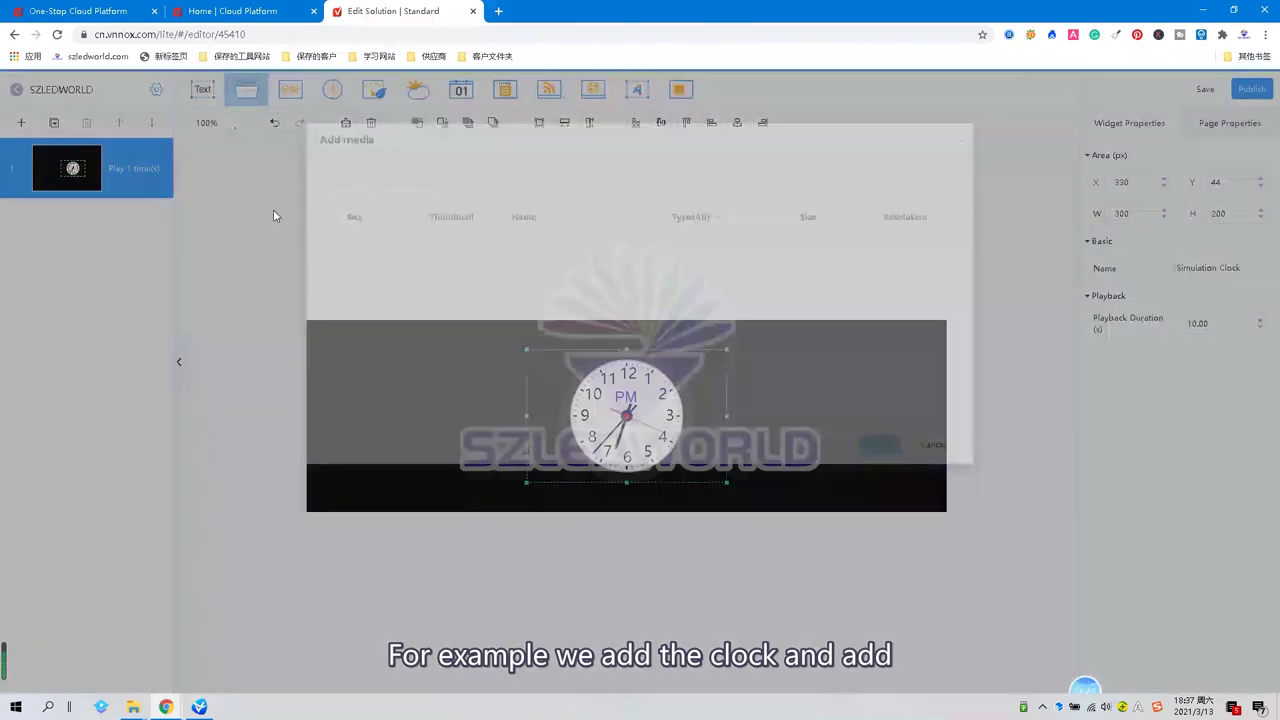
pyautogui.click(333, 266)
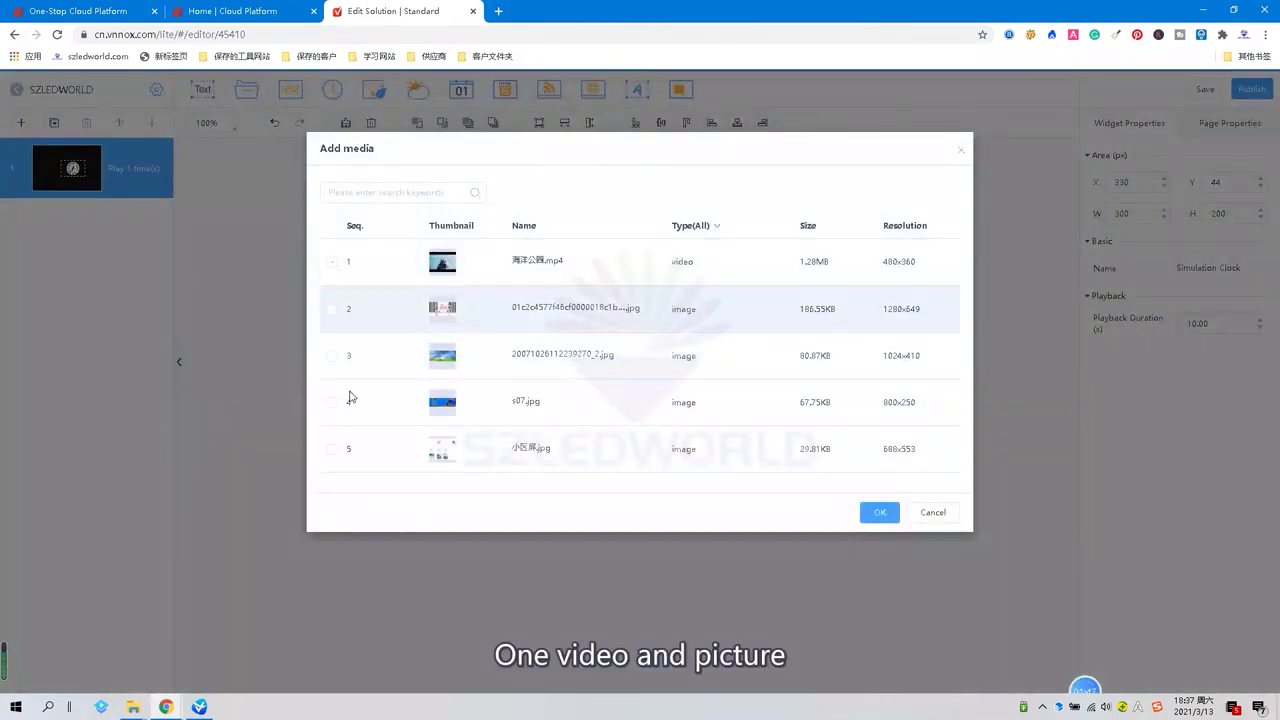
pyautogui.click(333, 309)
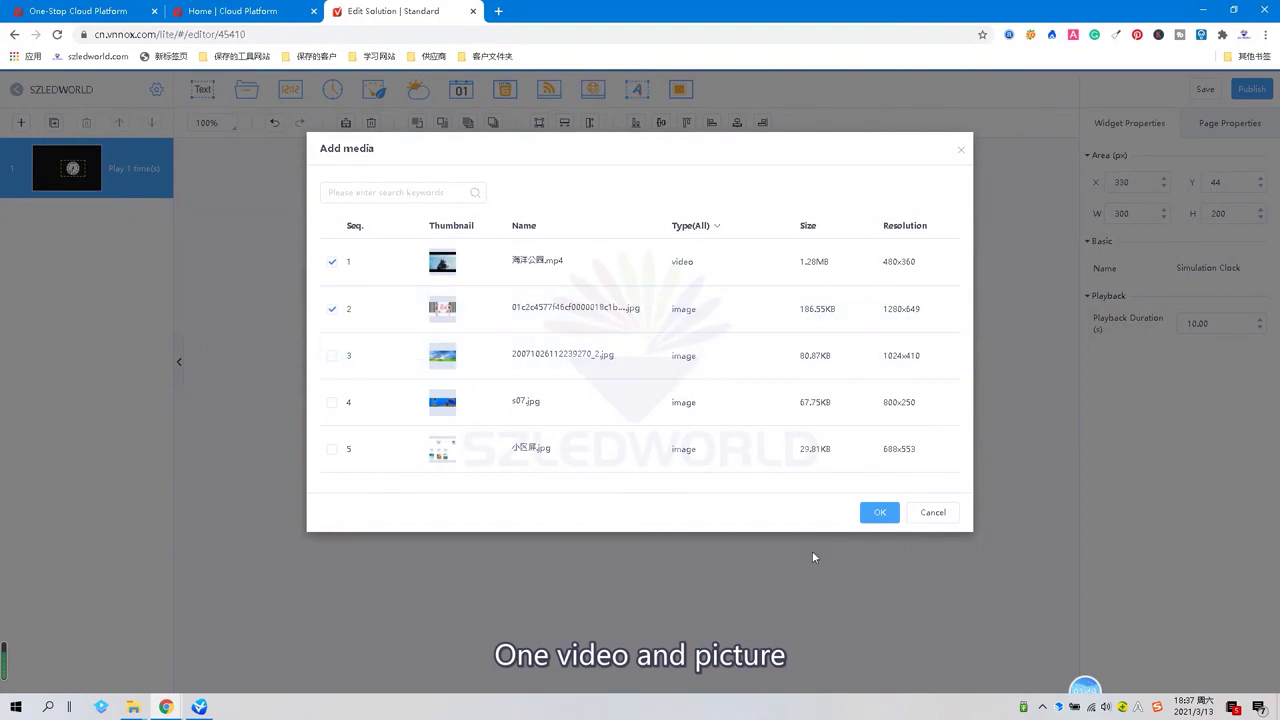
pyautogui.click(880, 512)
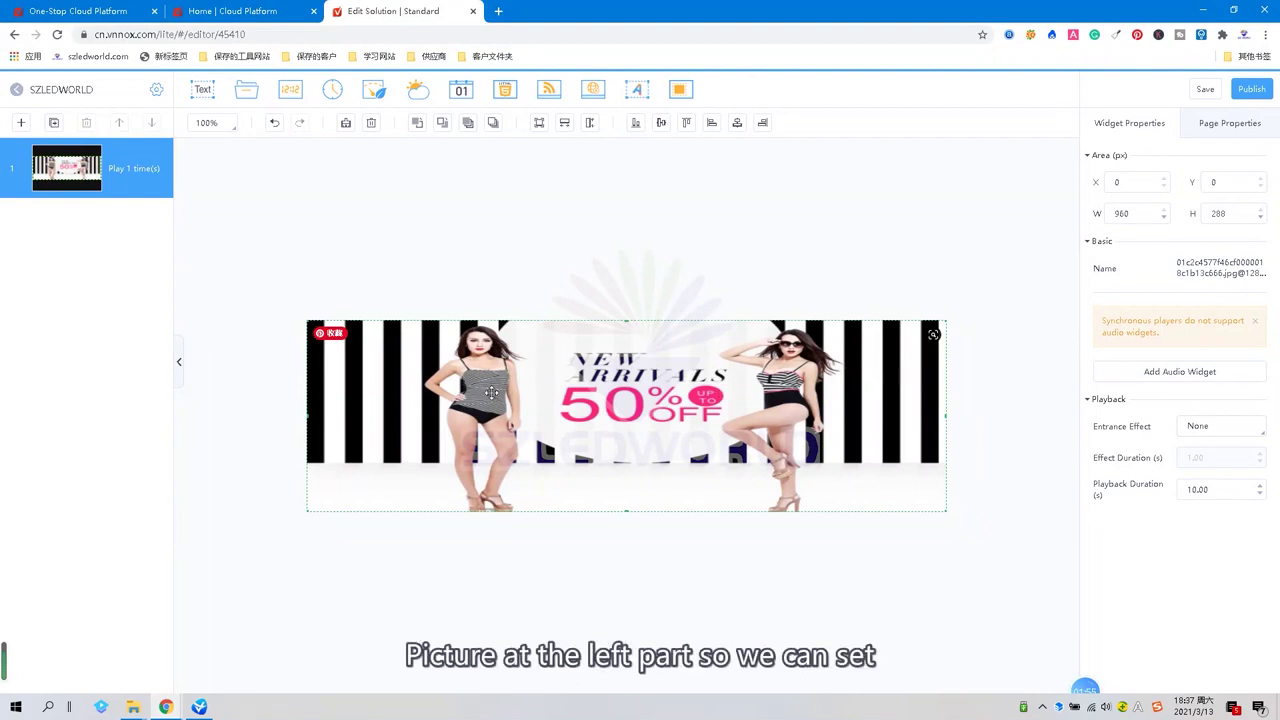
# Set the picture's width to 320 px
pyautogui.doubleClick(1140, 210)
pyautogui.write('20')
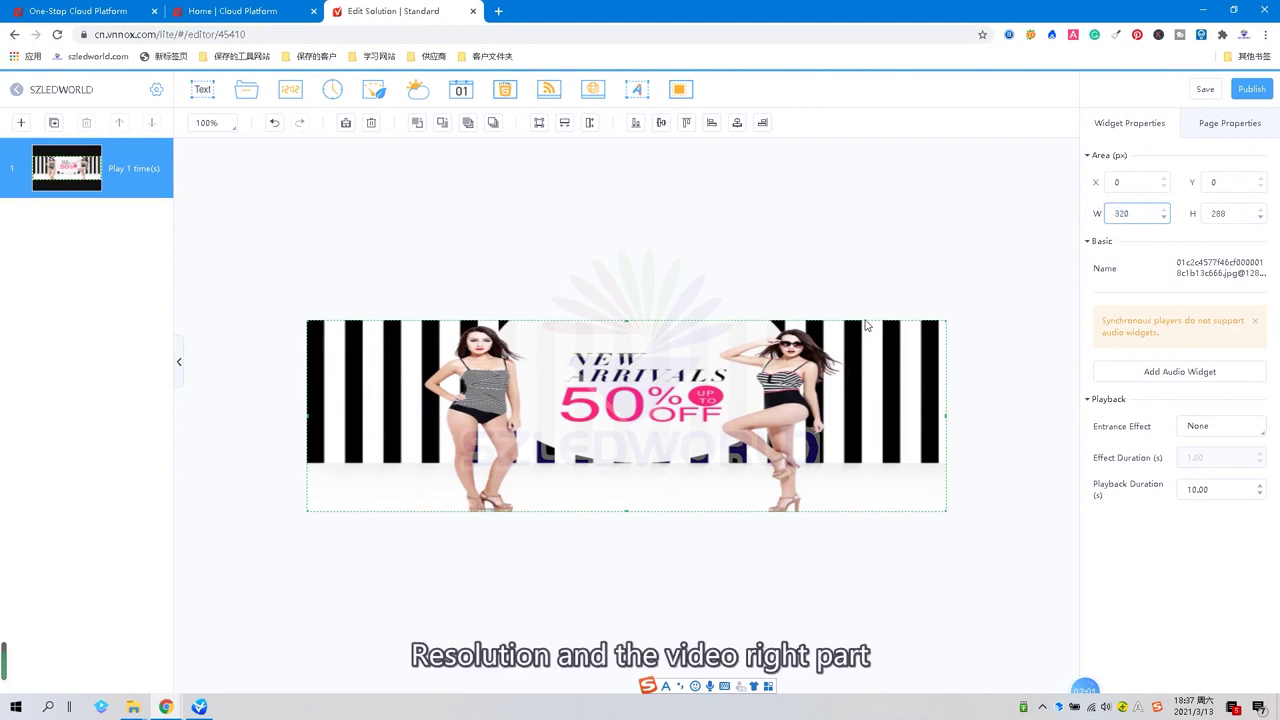
pyautogui.press('Return')
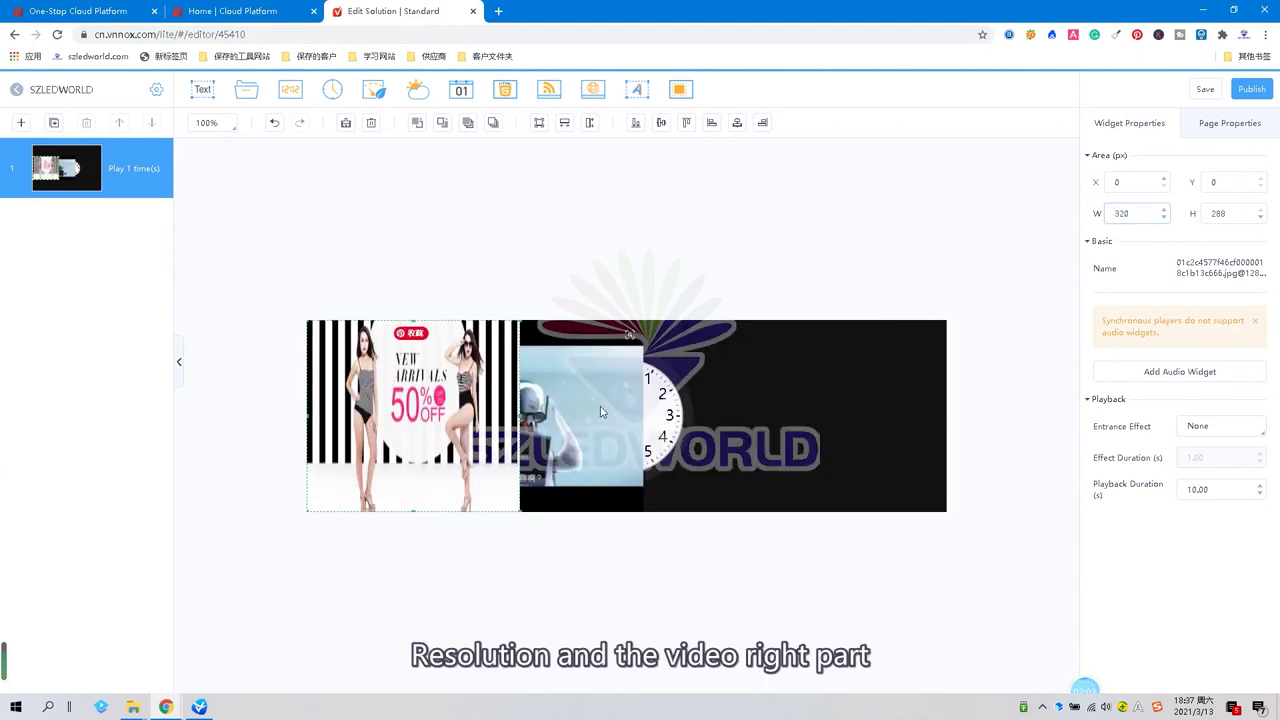
# Move the video to X 640 px so it fills the right third
pyautogui.click(600, 406)
pyautogui.doubleClick(1146, 214)
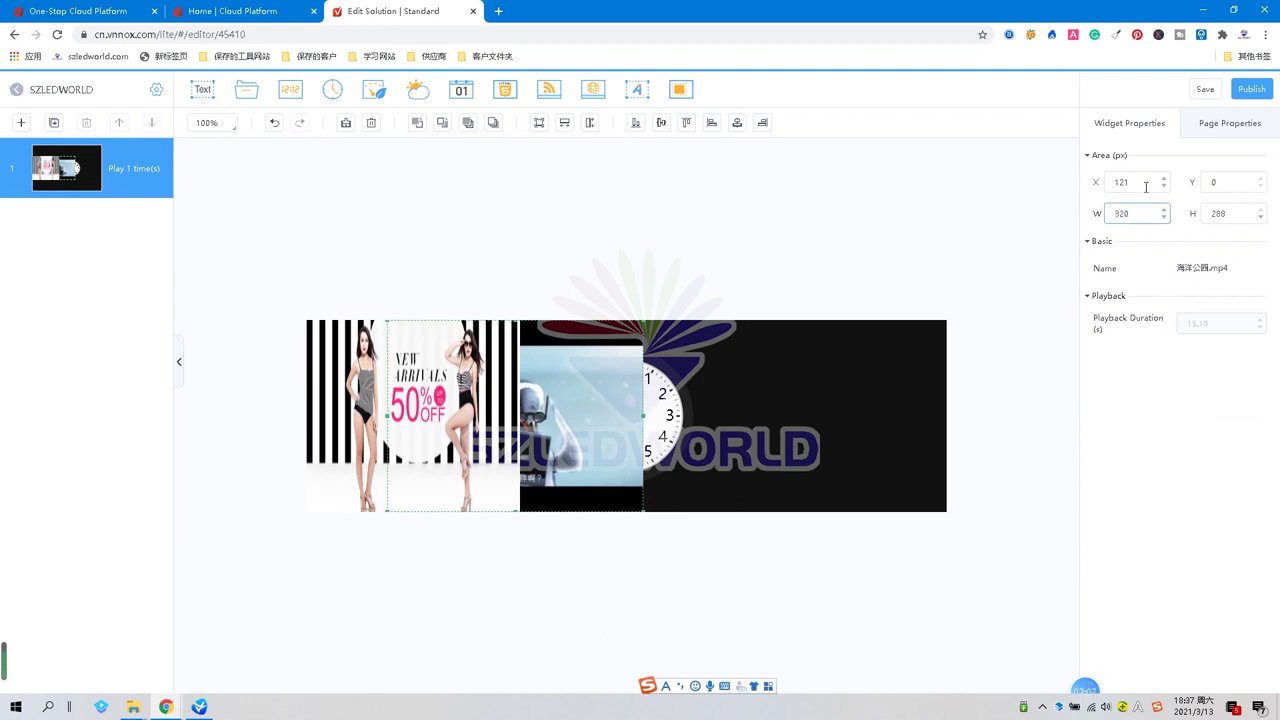
pyautogui.doubleClick(1146, 183)
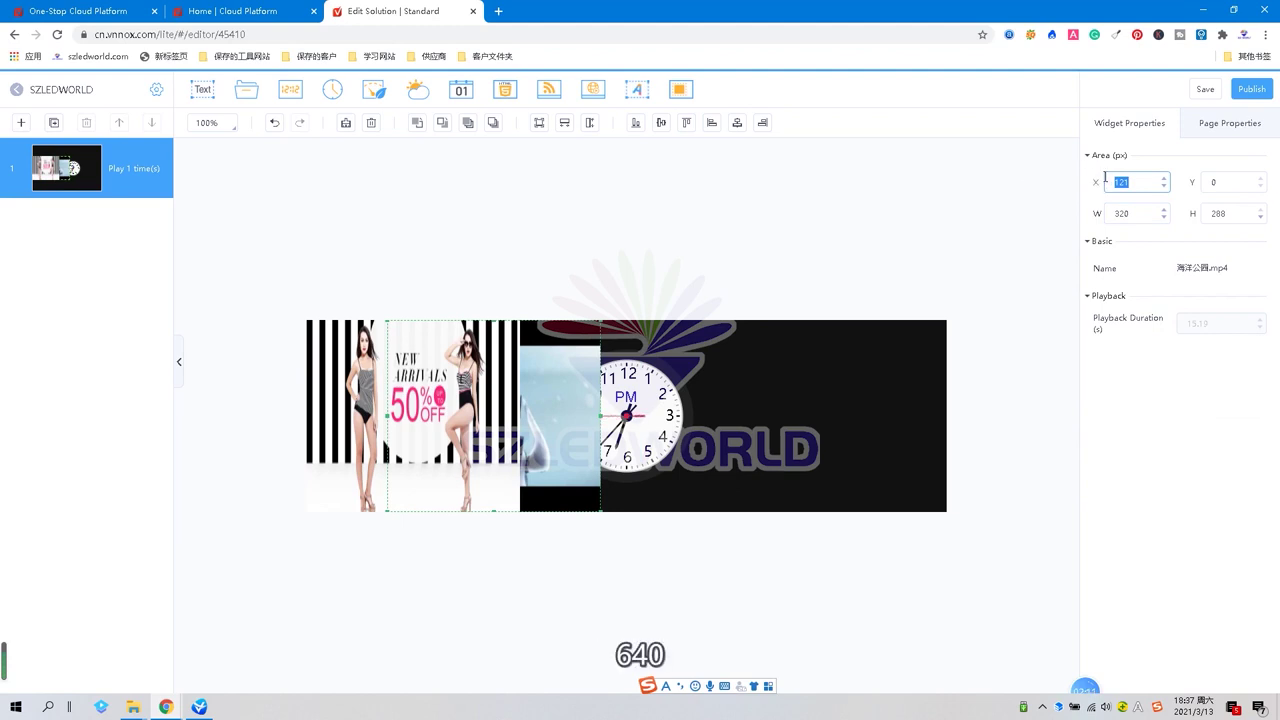
pyautogui.write('640')
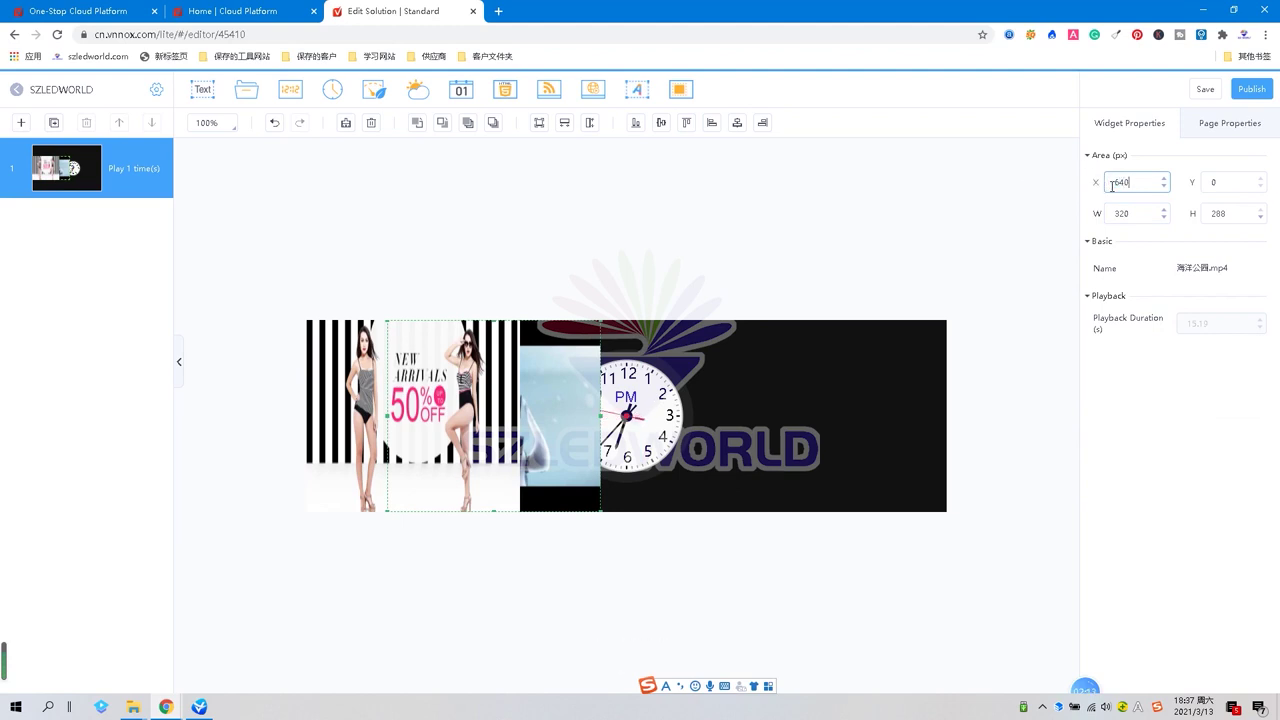
pyautogui.click(641, 414)
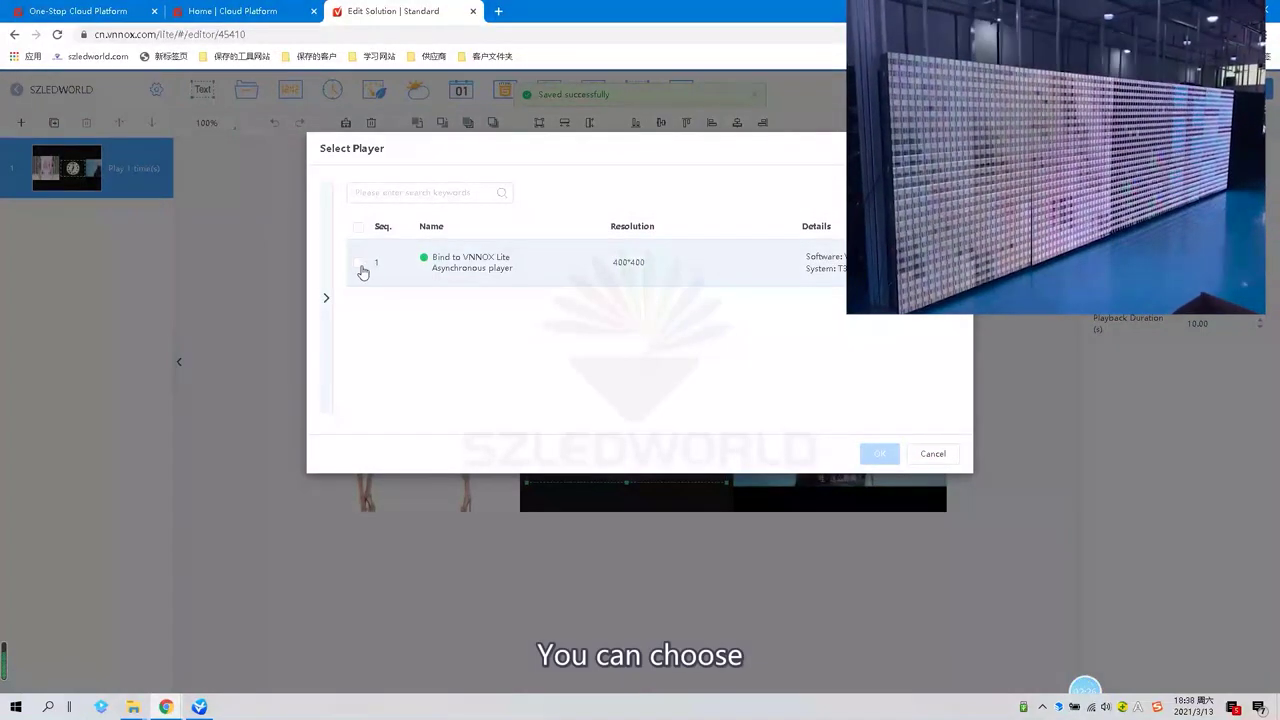
# Publish SZLEDWORLD to the Bind to VNNOX Lite player
pyautogui.click(360, 267)
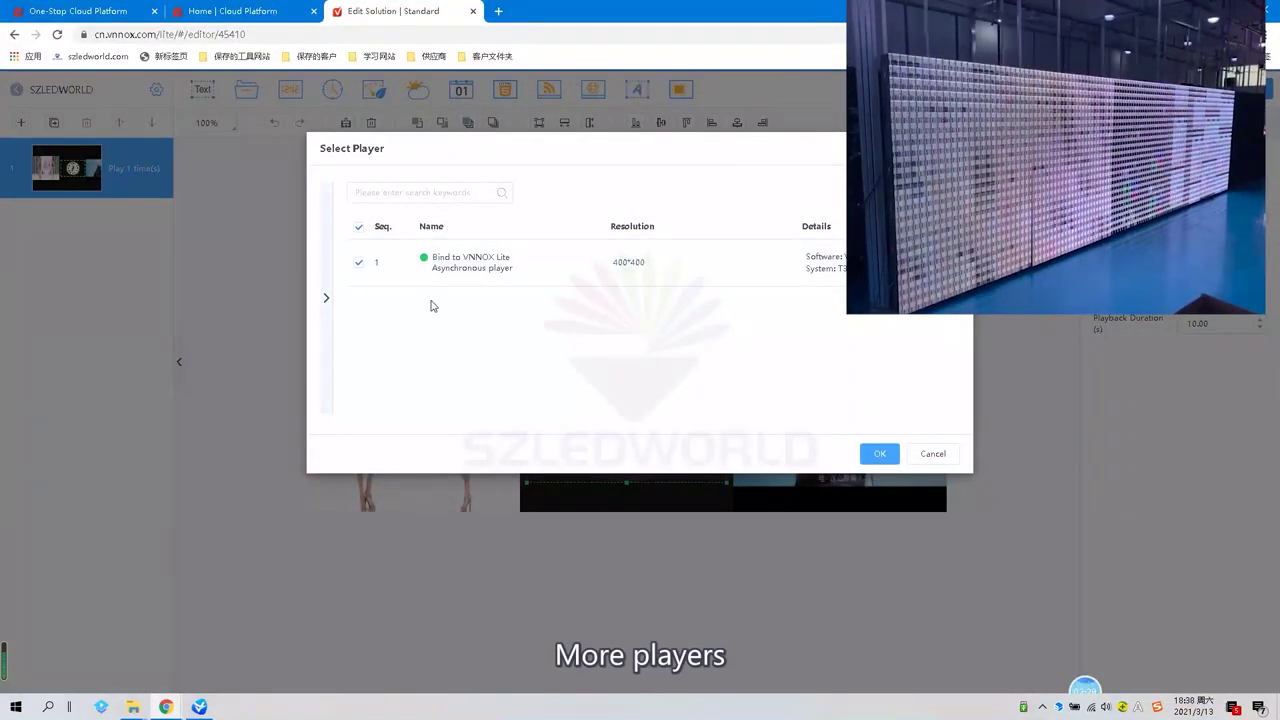
pyautogui.click(880, 454)
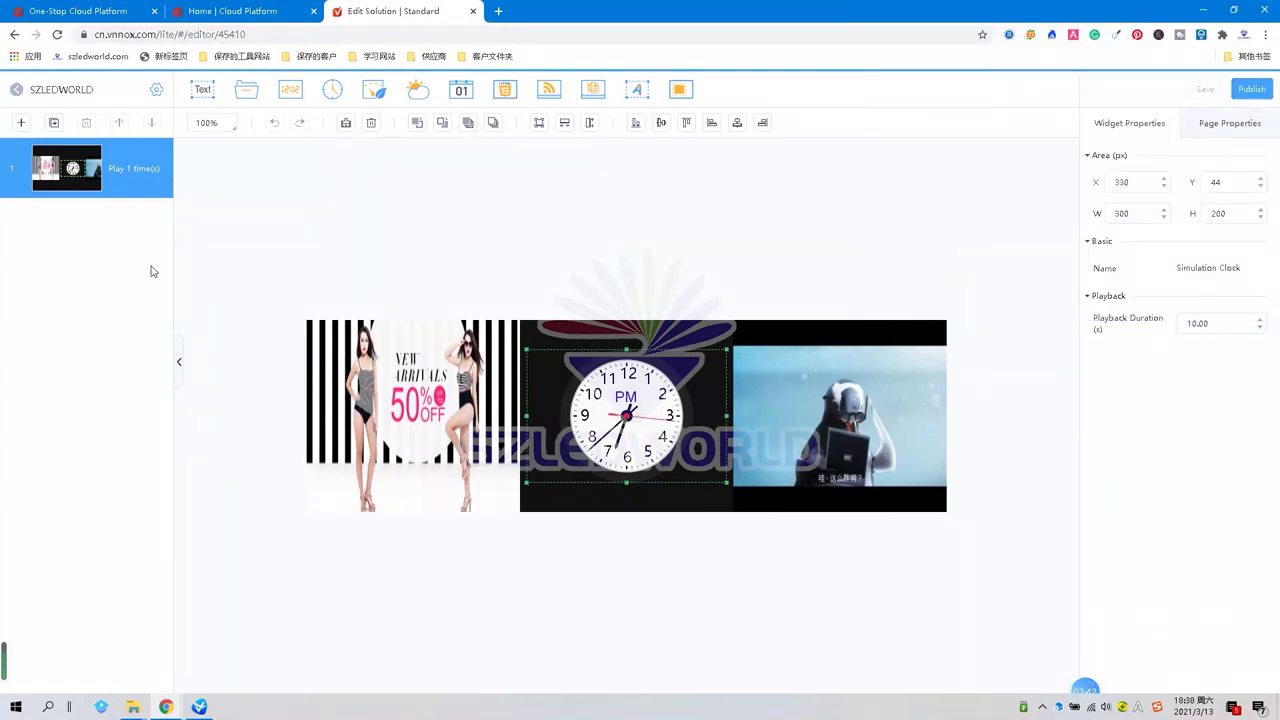
# Leave the SZLEDWORLD editor and go to the Player Control page
pyautogui.click(15, 91)
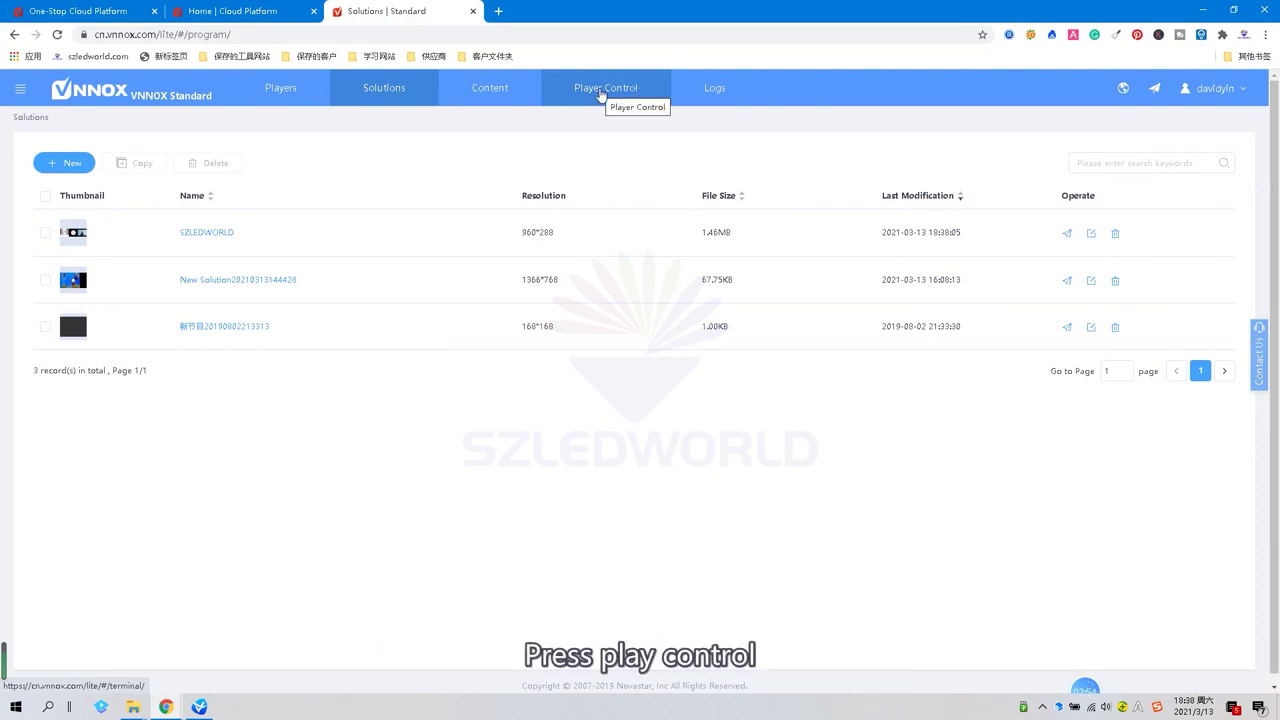
pyautogui.click(603, 90)
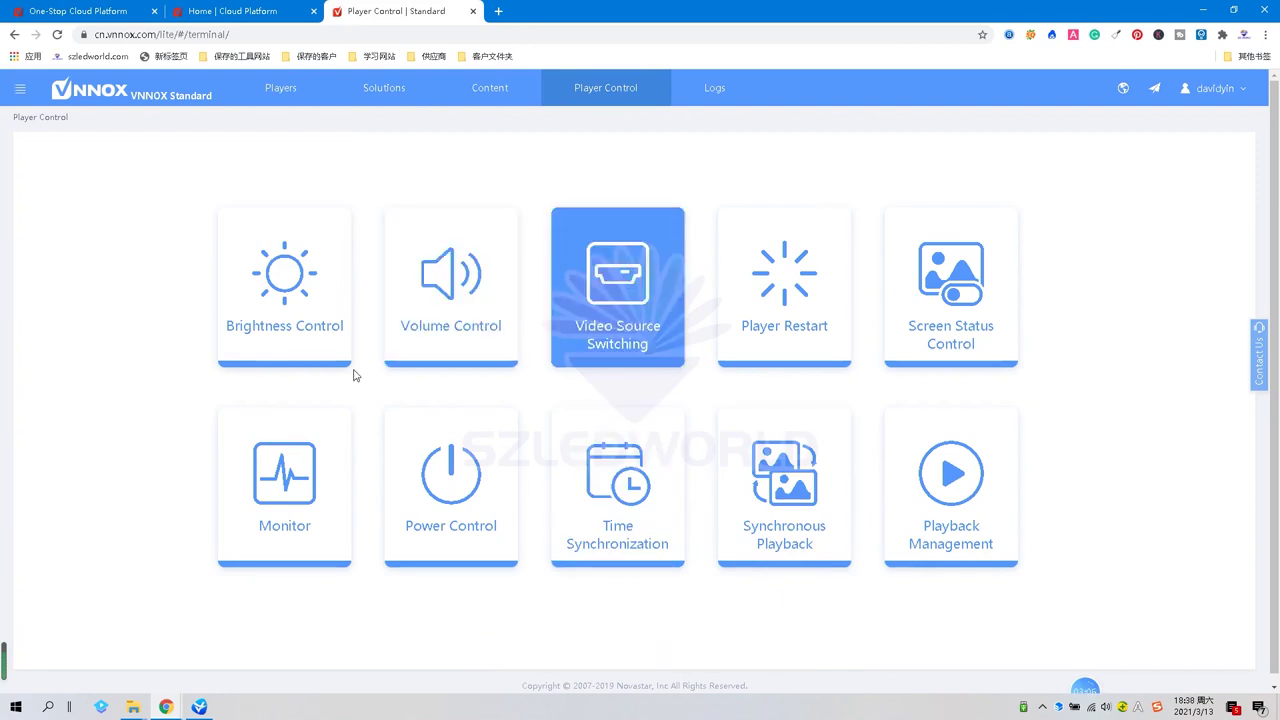
# Select Bind to VNNOX Lite in Brightness Control and apply 50% brightness
pyautogui.click(293, 287)
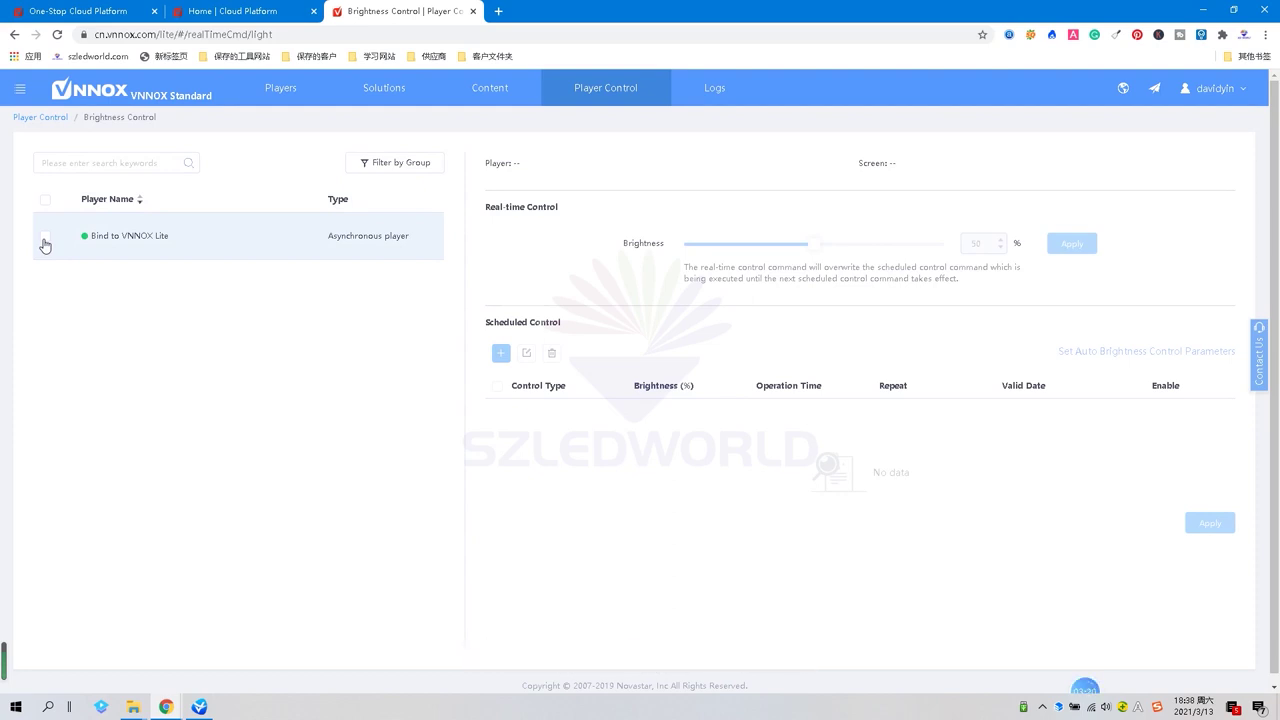
pyautogui.click(45, 242)
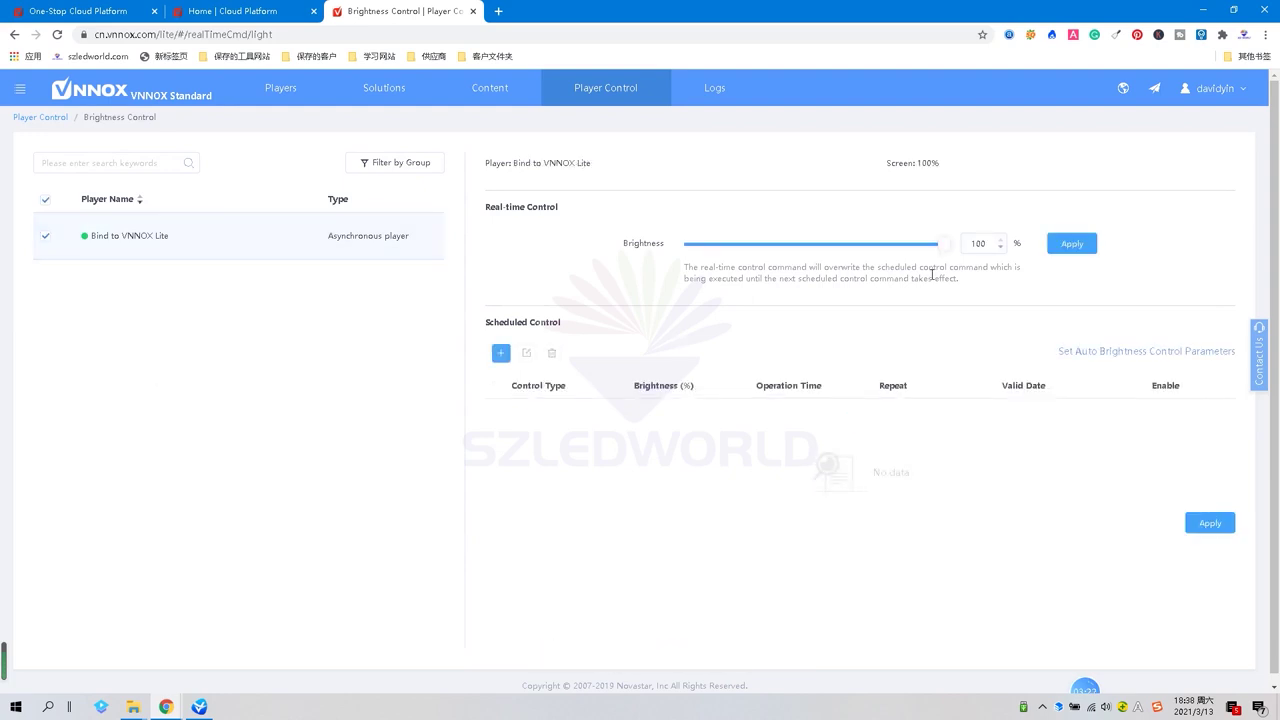
pyautogui.moveTo(946, 244)
pyautogui.moveTo(944, 249); pyautogui.dragTo(820, 259)
pyautogui.click(1066, 246)
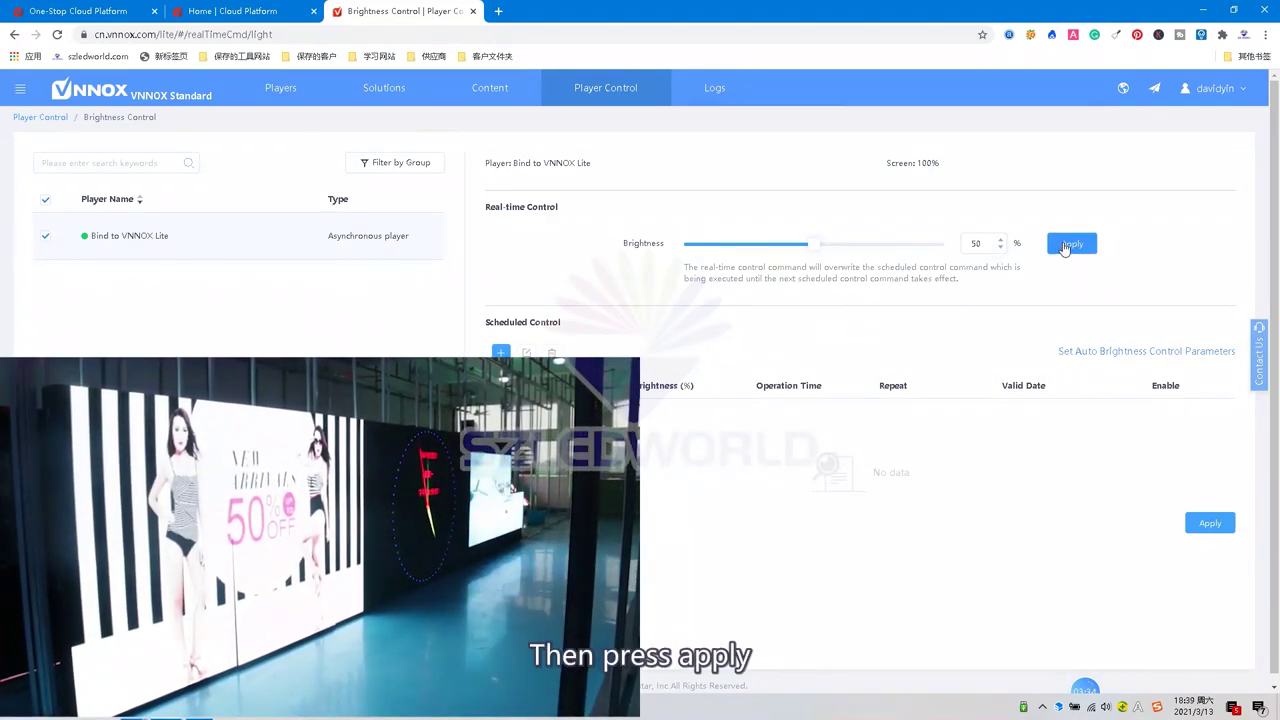
pyautogui.click(1066, 246)
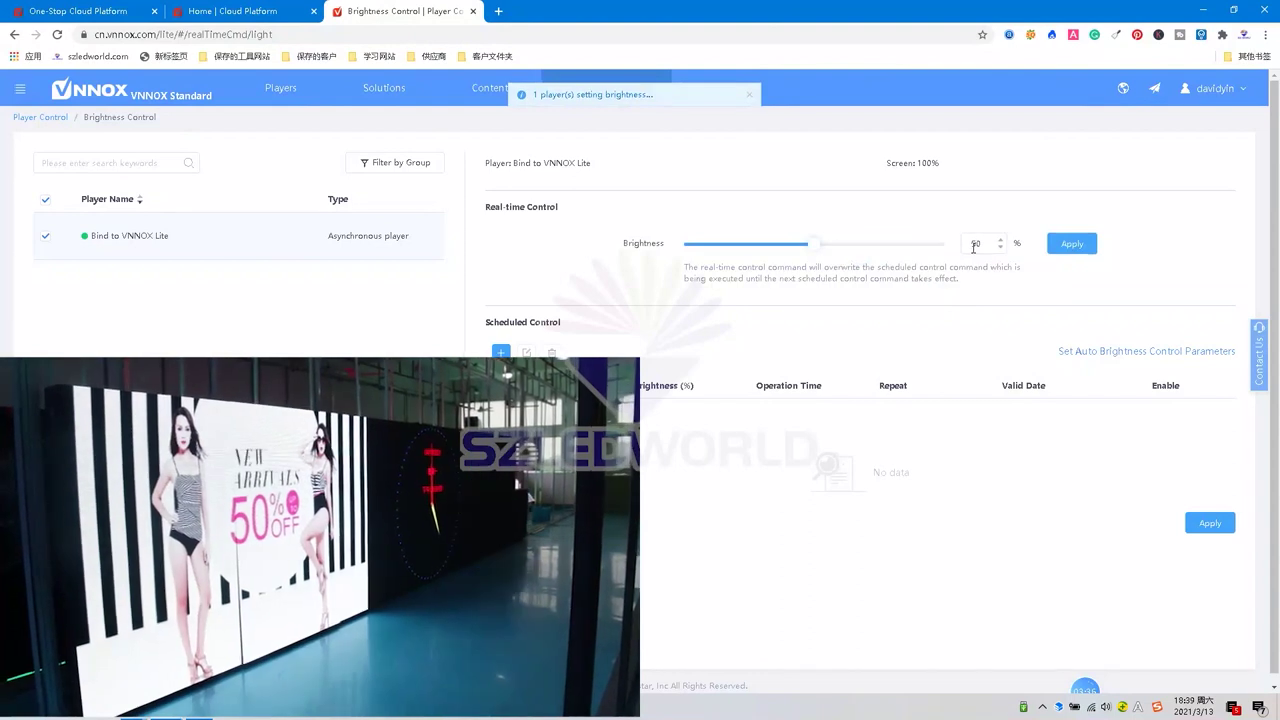
# Dim the player to 10% brightness, then restore it to 100%
pyautogui.doubleClick(973, 244)
pyautogui.write('10')
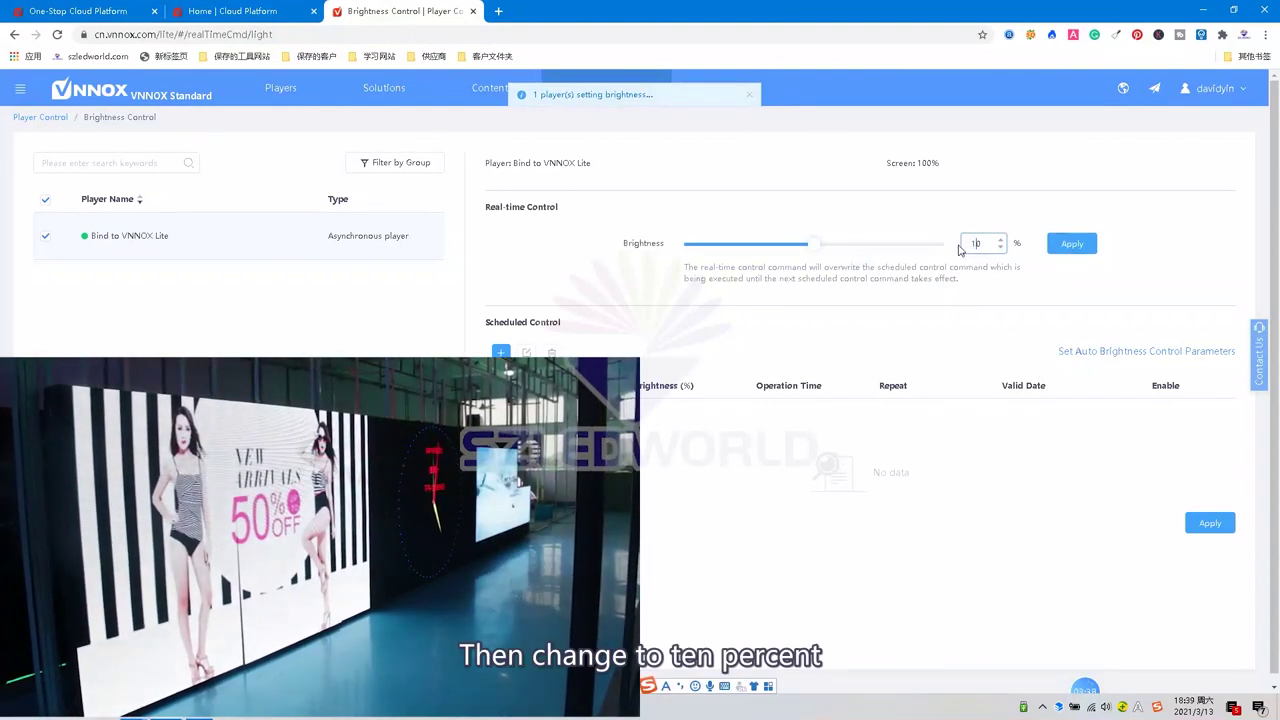
pyautogui.click(1071, 250)
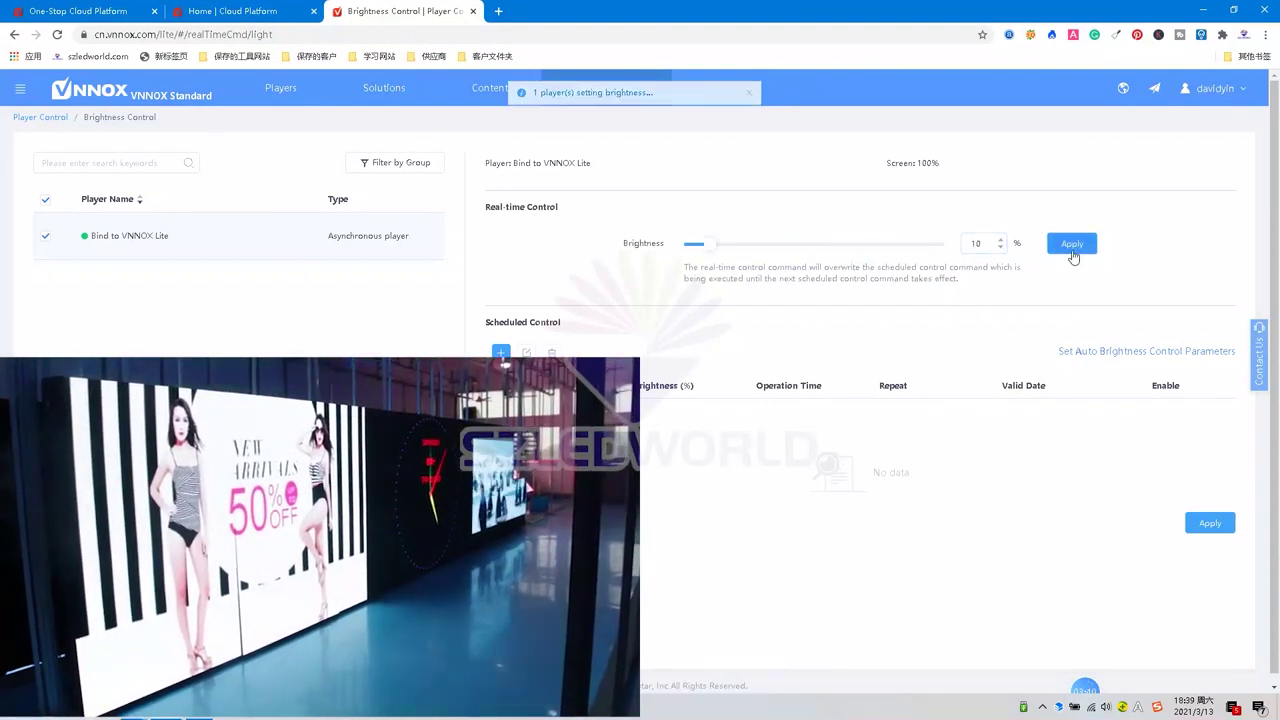
pyautogui.click(1072, 250)
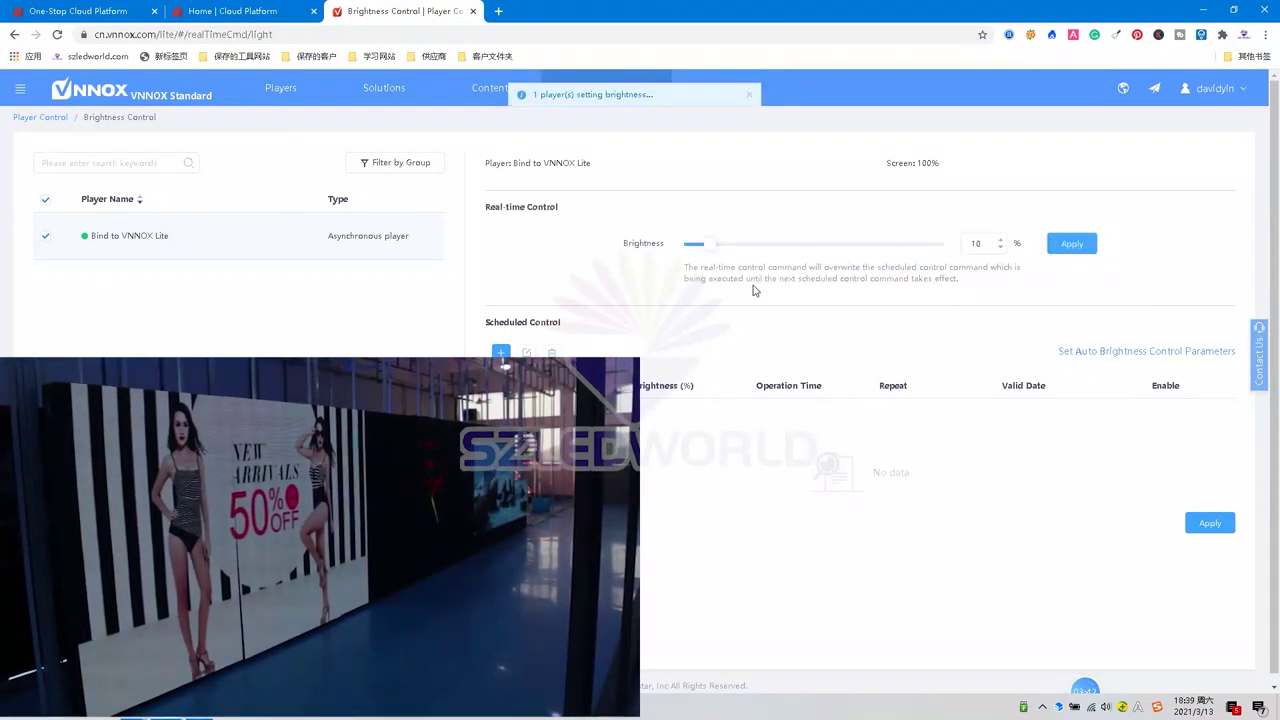
pyautogui.click(983, 243)
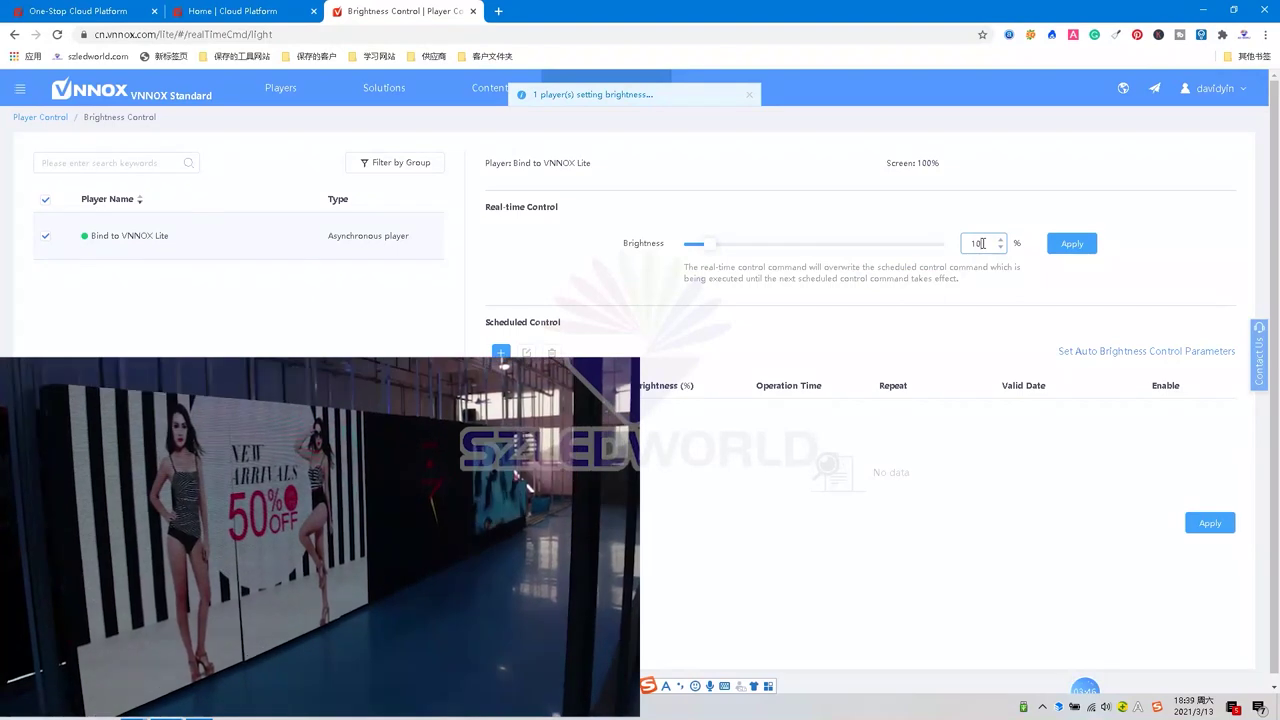
pyautogui.write('0')
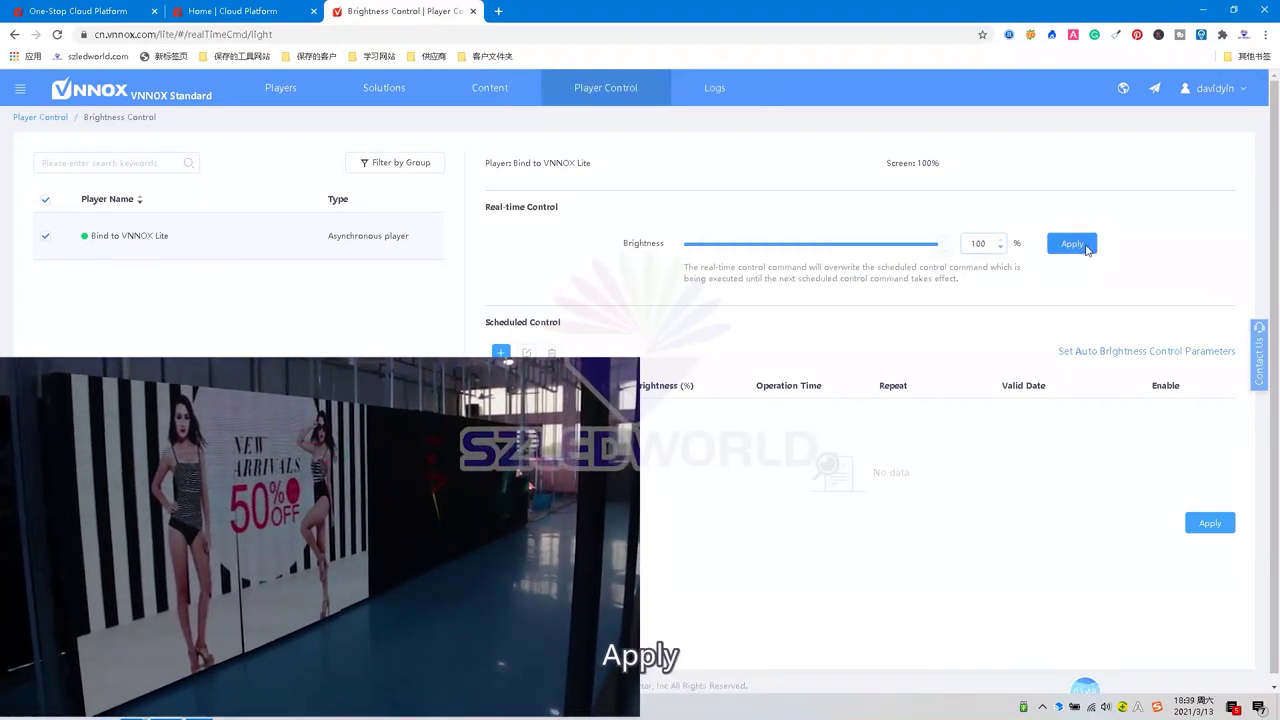
pyautogui.click(1088, 248)
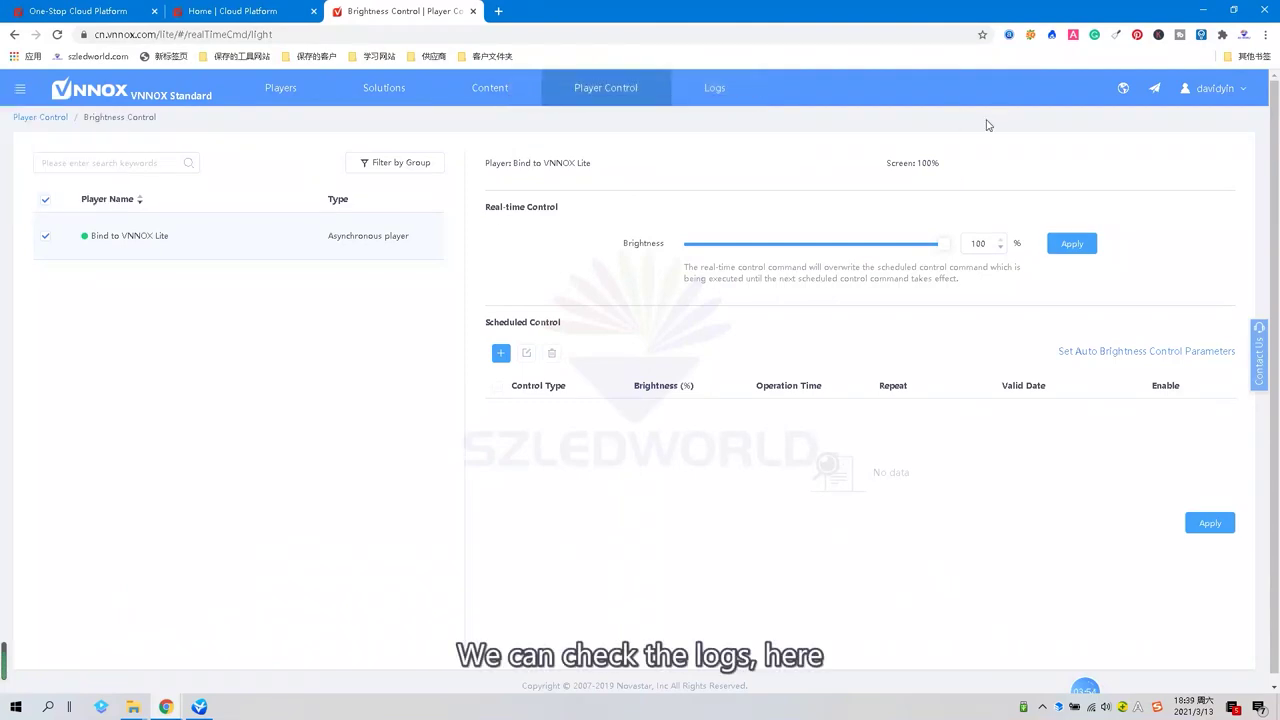
pyautogui.moveTo(714, 88)
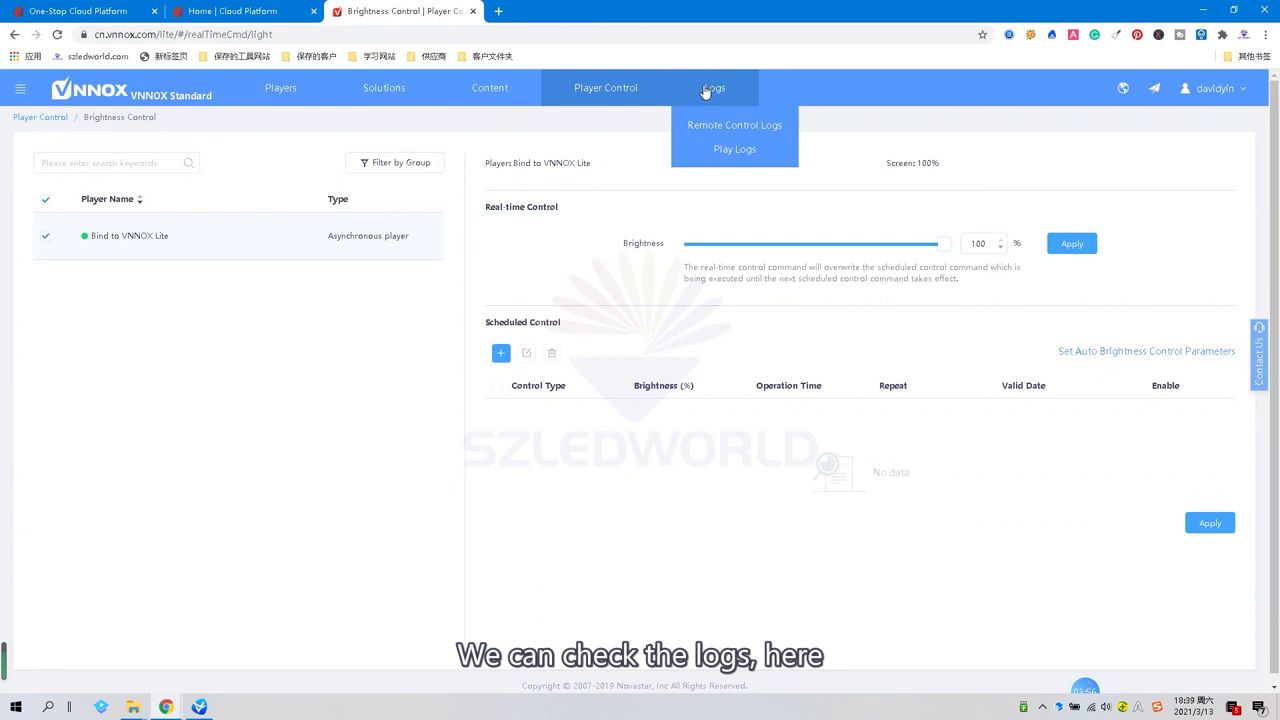
# Open Remote Control Logs and choose the Bind to VNNOX Lite player
pyautogui.click(745, 134)
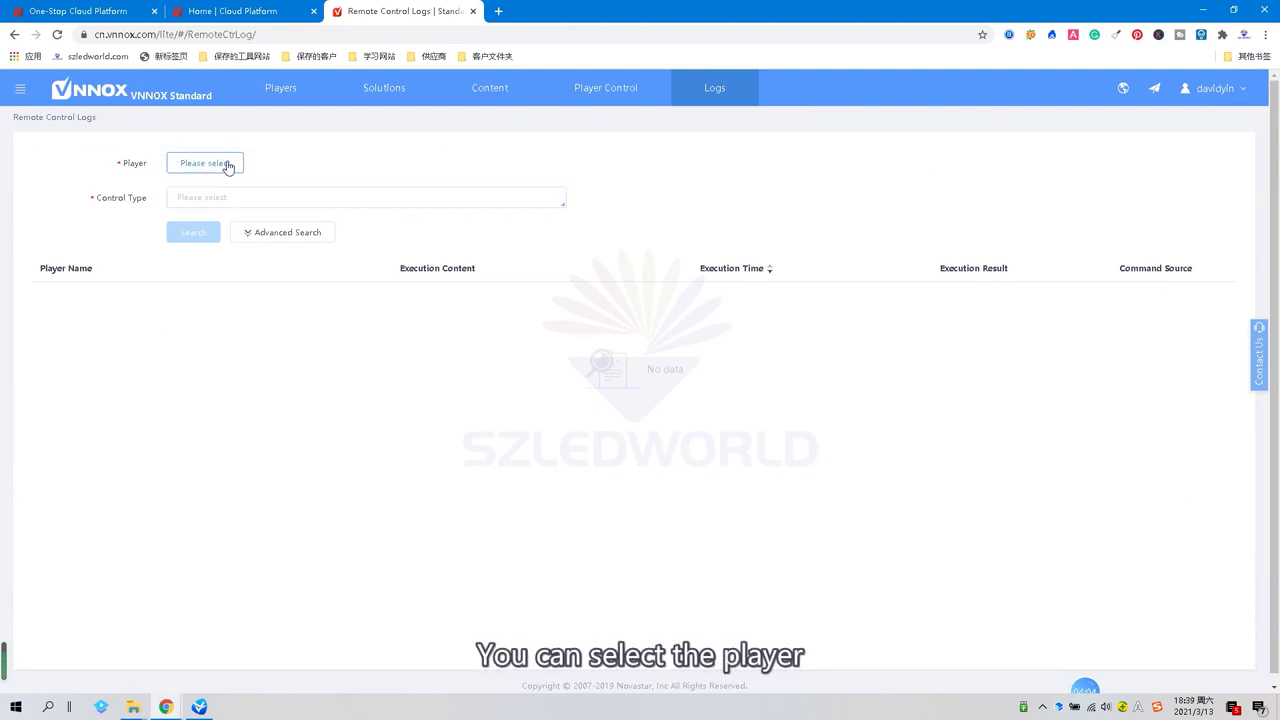
pyautogui.click(228, 167)
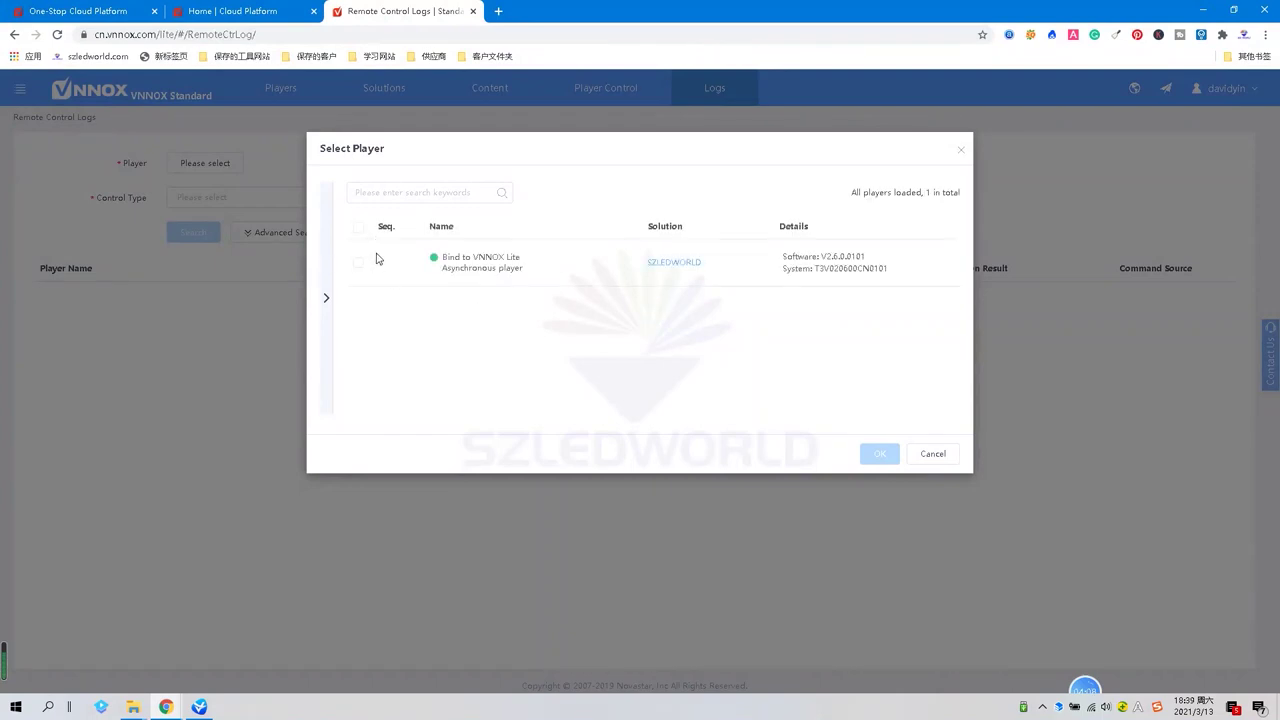
pyautogui.click(359, 264)
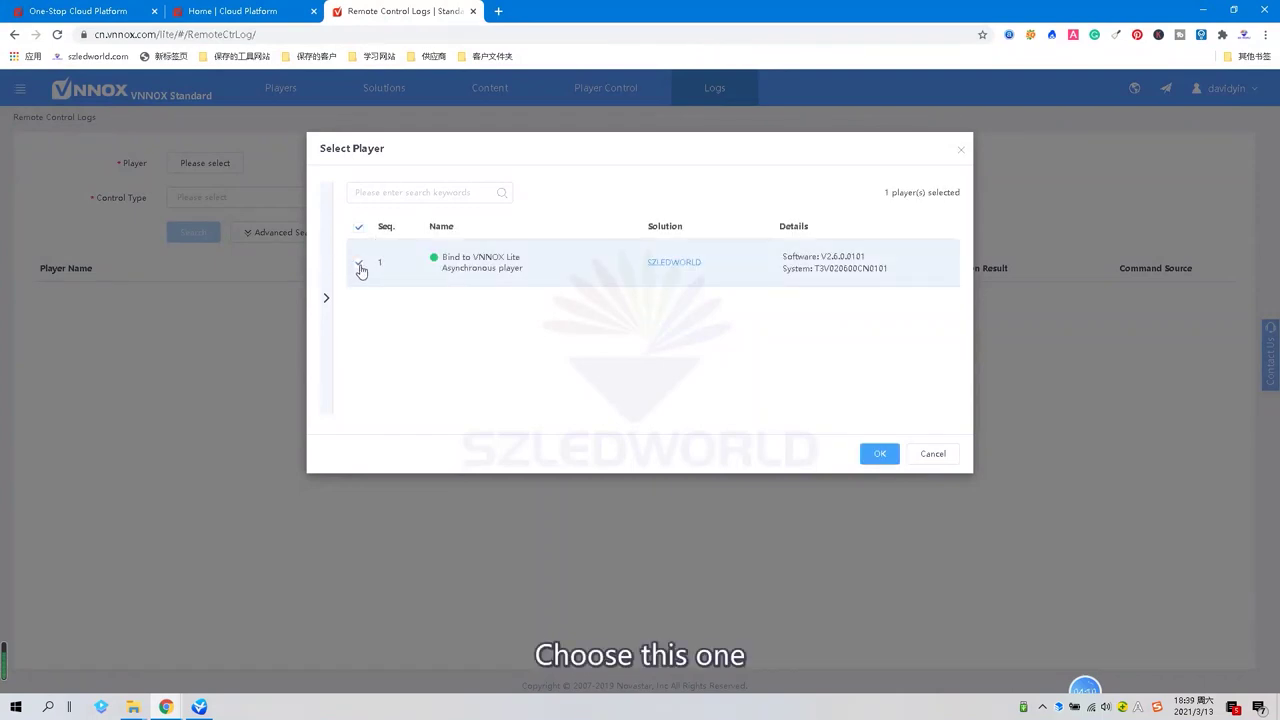
pyautogui.click(880, 455)
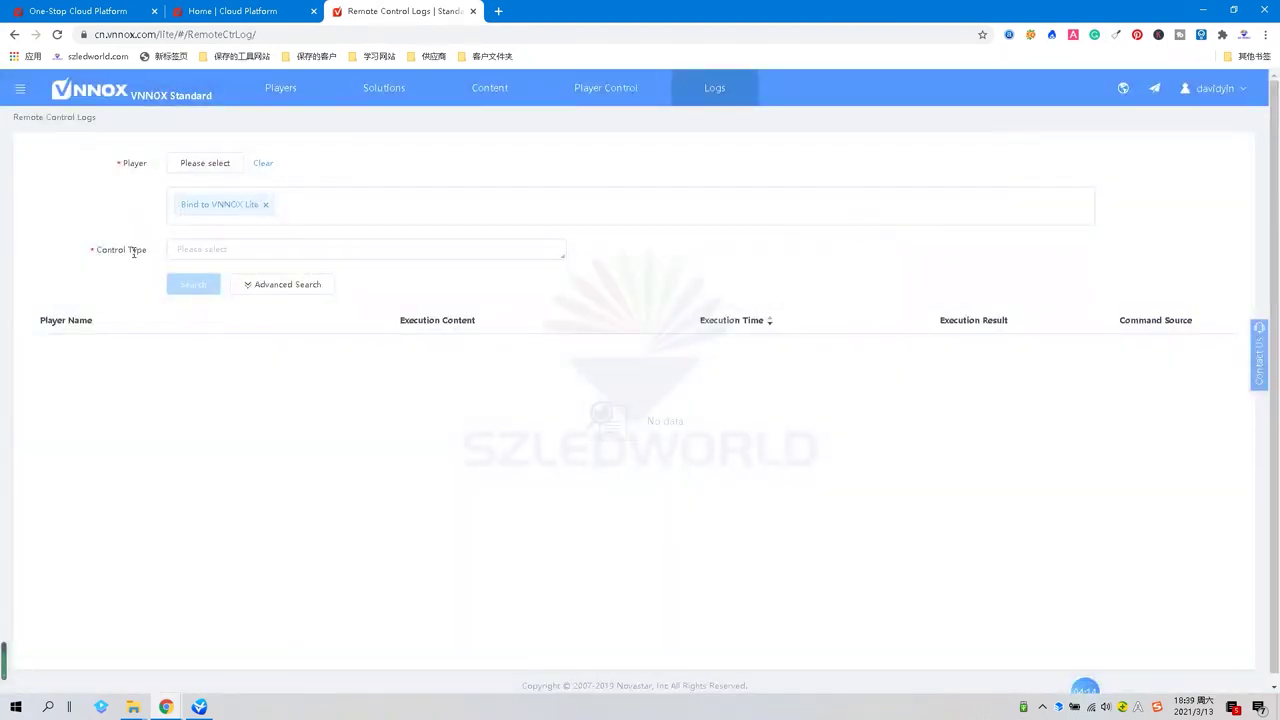
# Filter the logs by Brightness Control and run the search
pyautogui.click(366, 256)
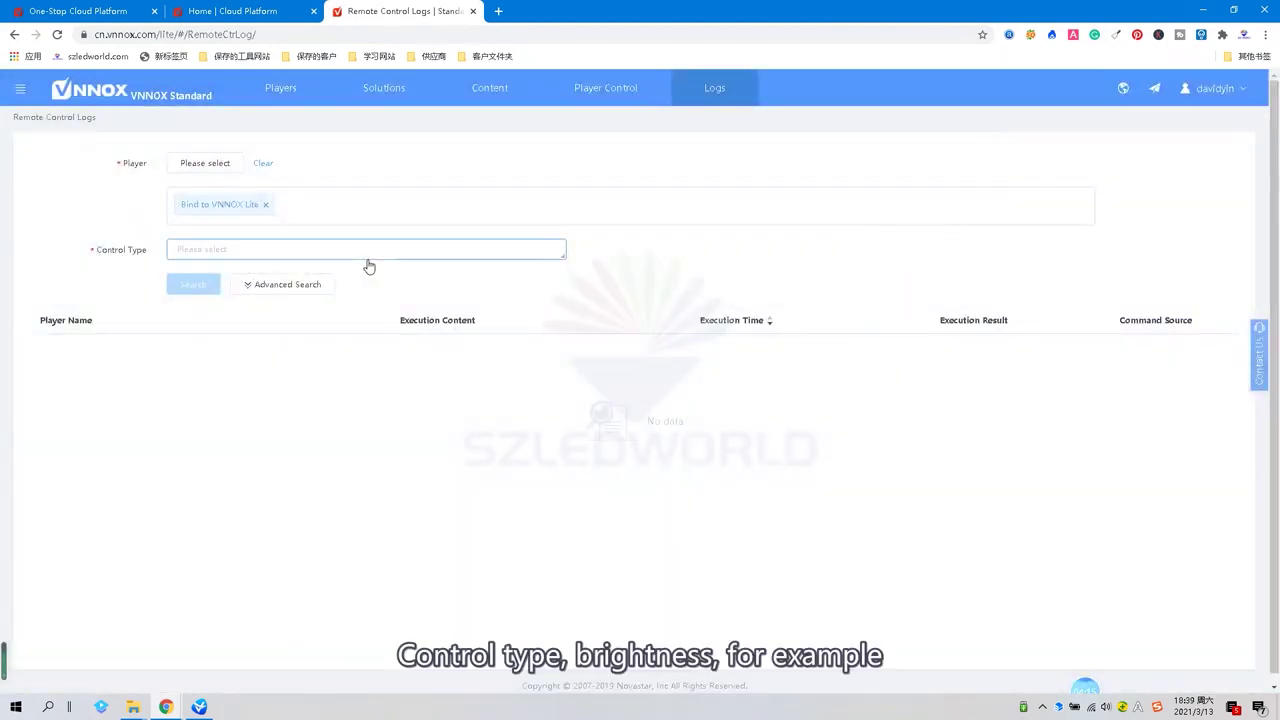
pyautogui.click(562, 255)
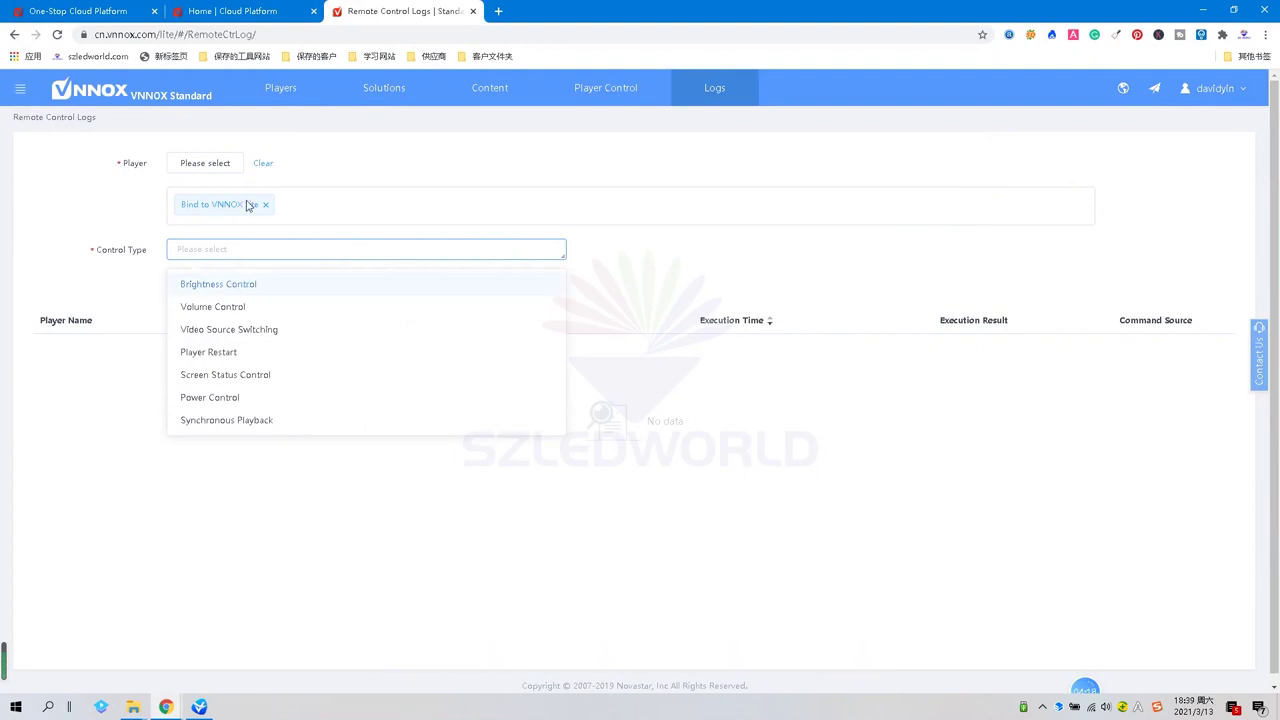
pyautogui.click(237, 289)
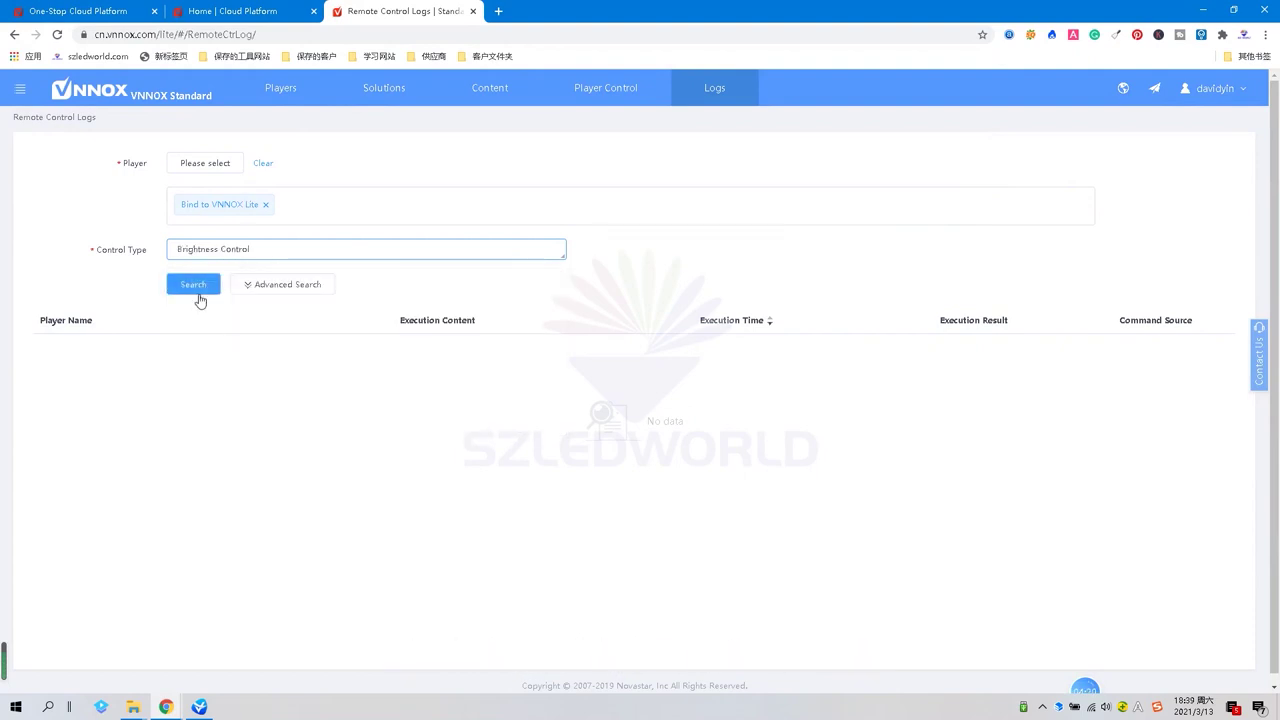
pyautogui.click(198, 292)
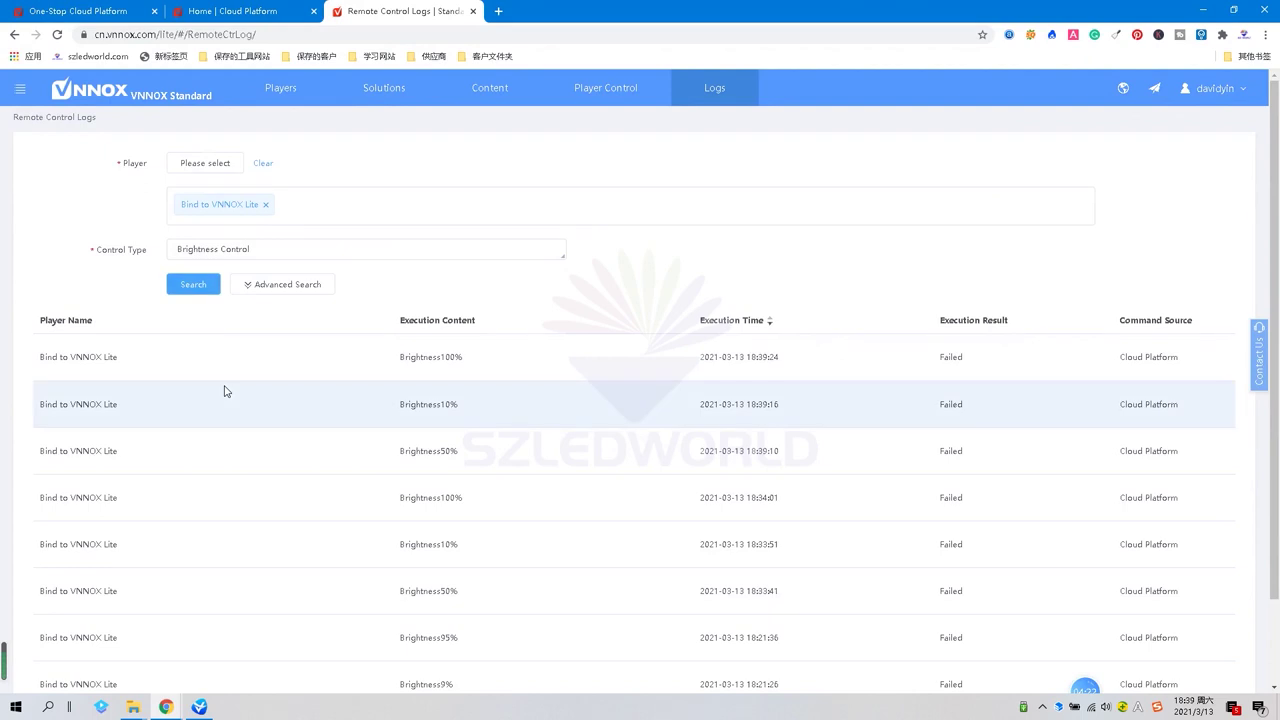